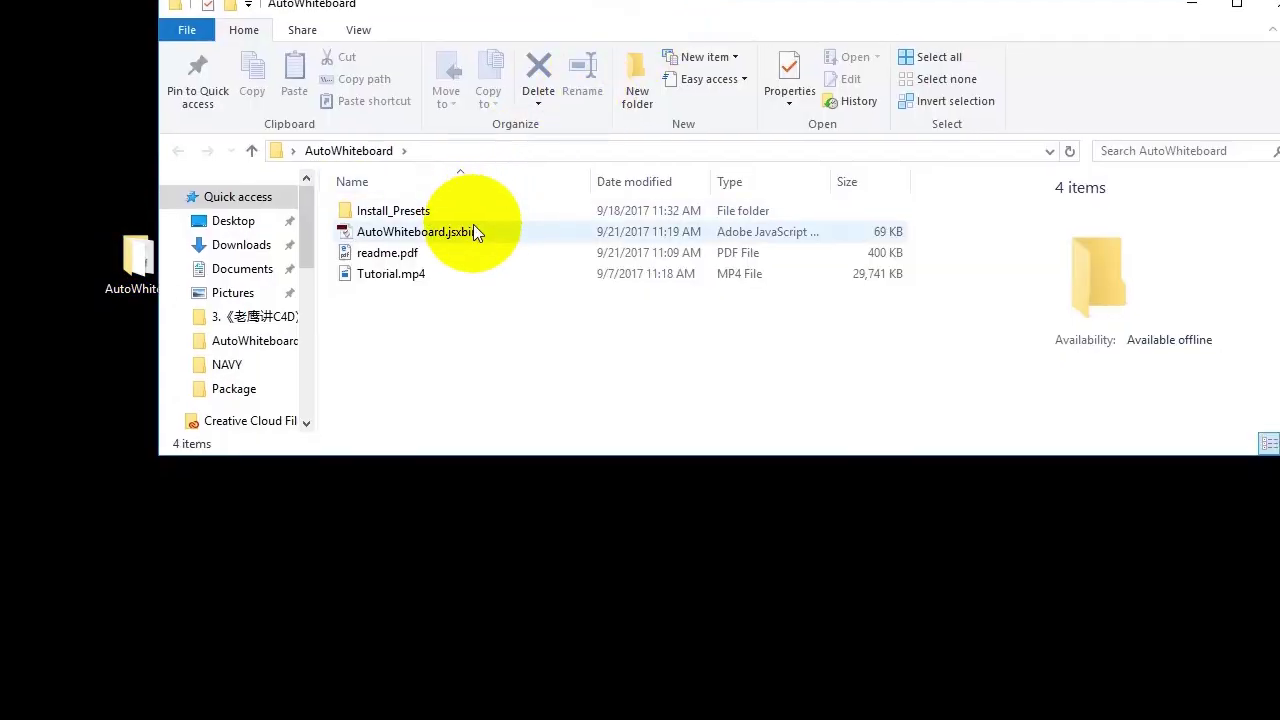
Step: Copy AutoWhiteboard.jsxbin from the AutoWhiteboard package into the After Effects CC 2017 Scripts\ScriptUI Panels folder
left_click(474, 231)
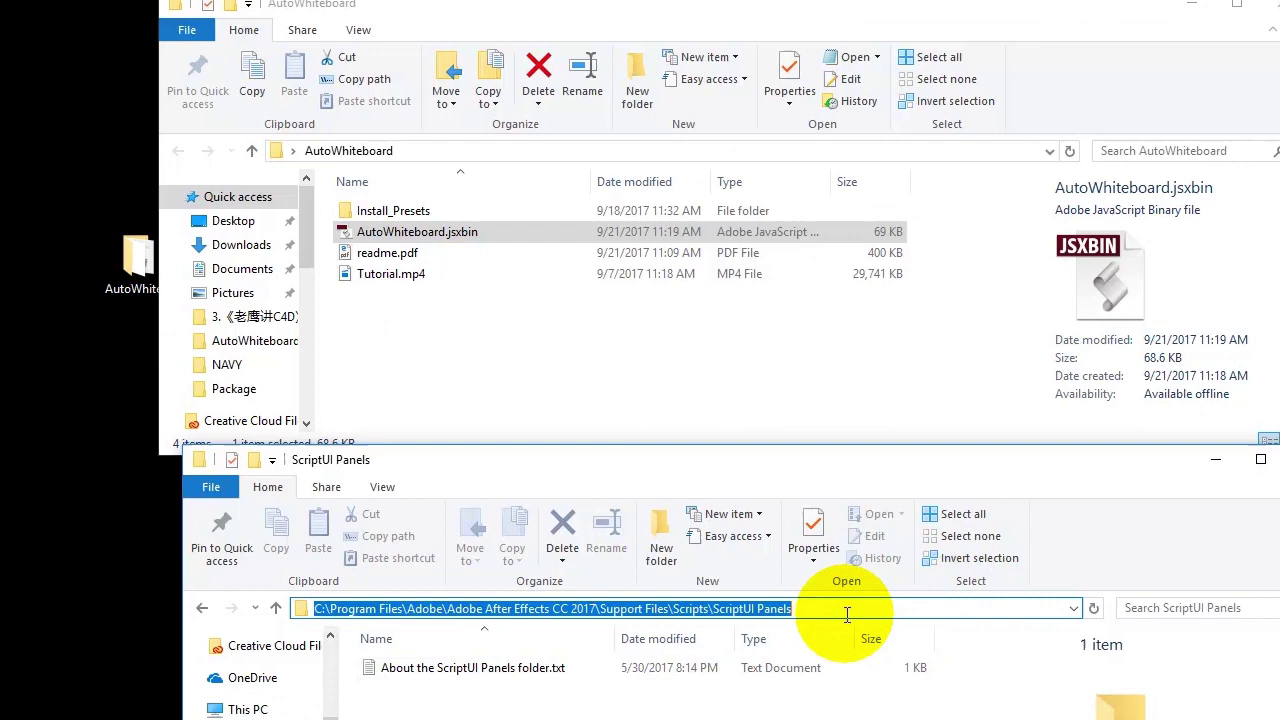
left_click_drag(842, 614, 713, 628)
left_click(717, 700)
left_click(424, 332)
left_click_drag(396, 230, 809, 568)
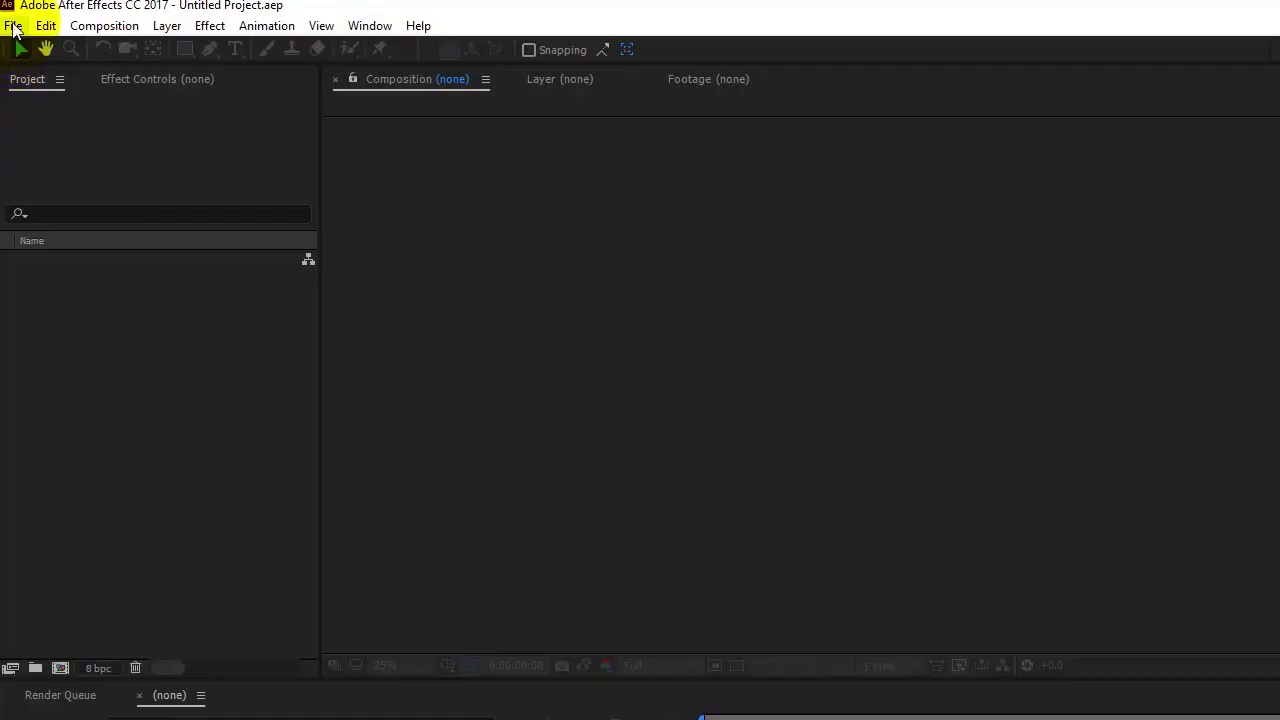
Step: Save the untitled After Effects project under the name tutorial in the Tutorial folder
left_click(13, 25)
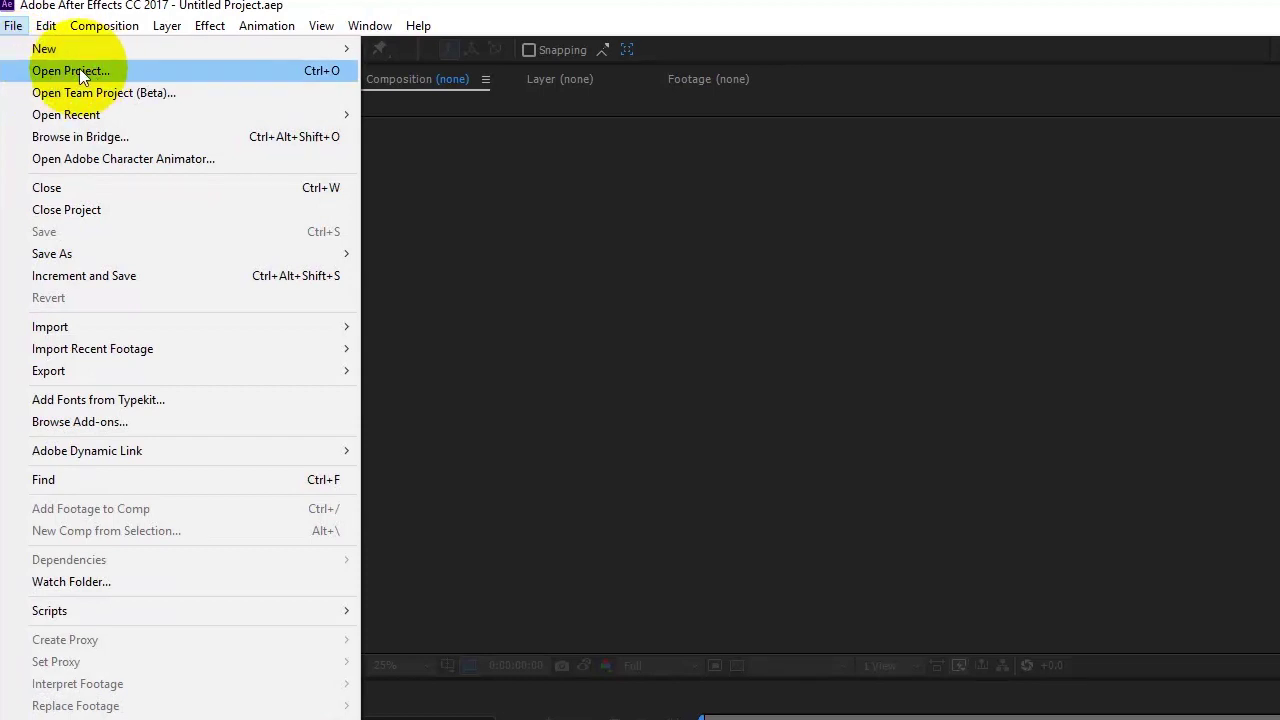
mouse_move(49, 258)
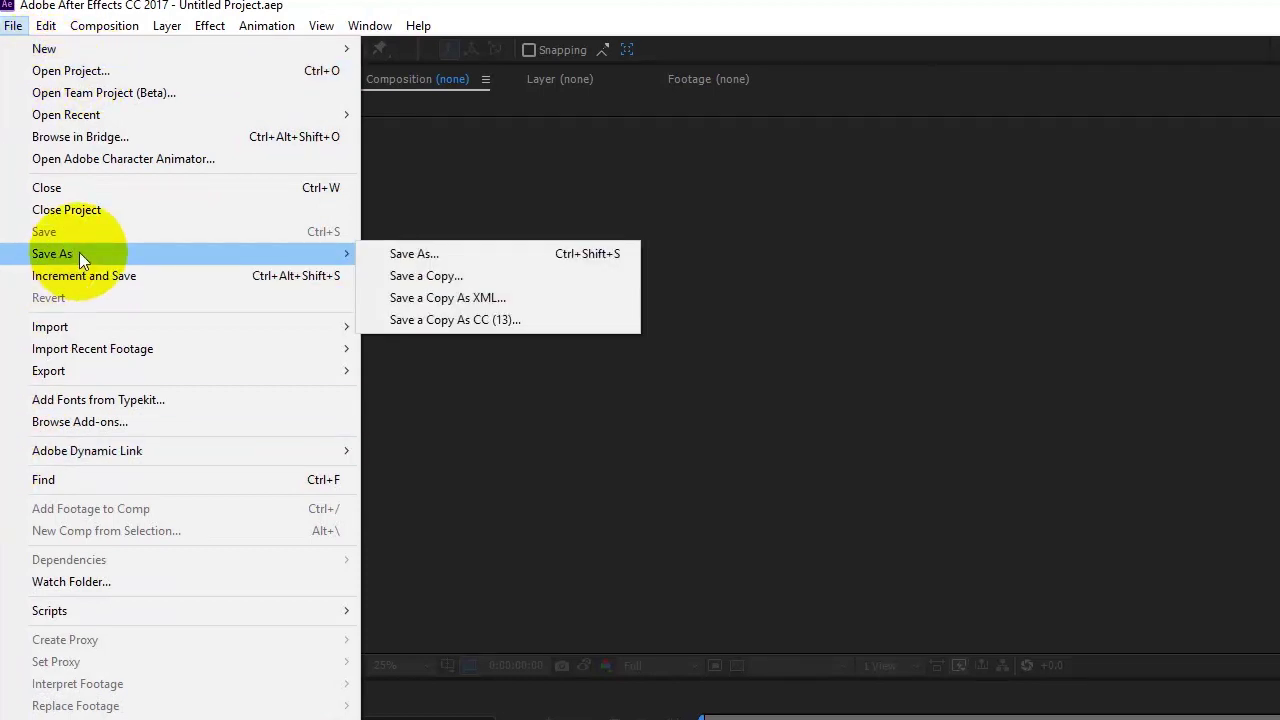
left_click(440, 253)
left_click_drag(214, 472, 5, 440)
key("BackSpace")
type("tutorial")
key("Delete")
key("Return")
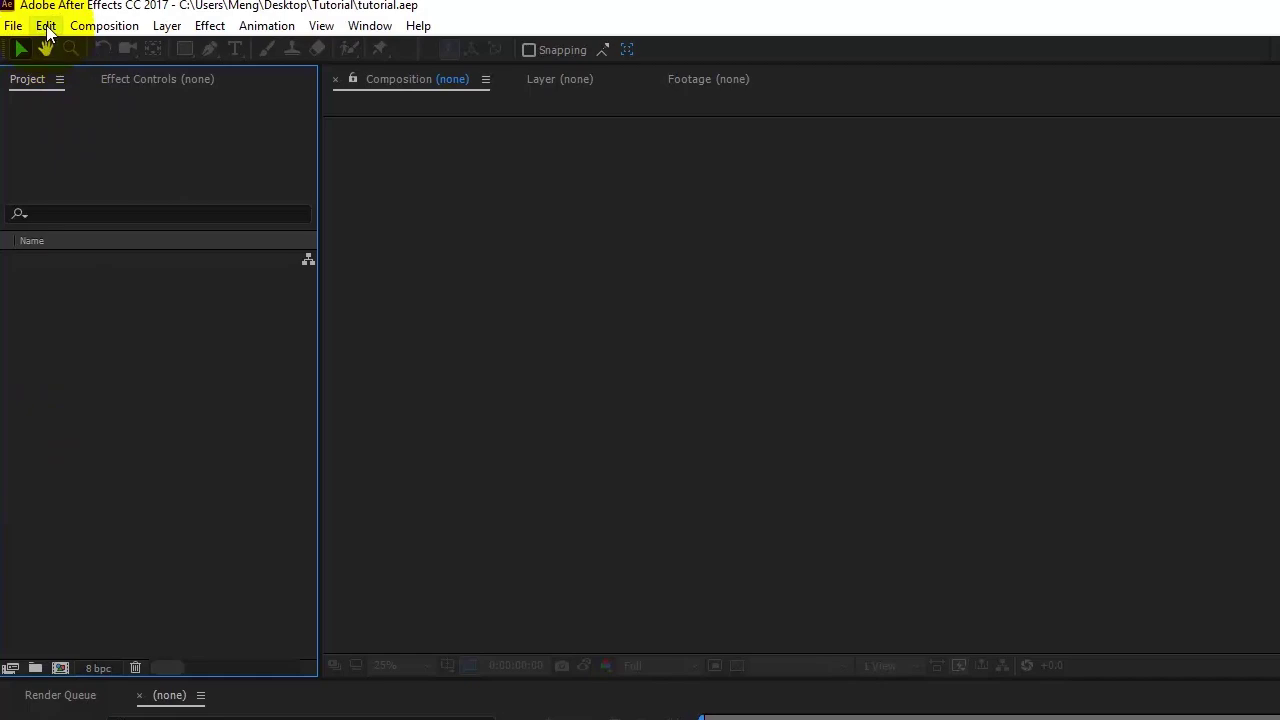
Step: Check in the General preferences that Allow Scripts to Write Files and Access Network is enabled, and accept the settings
left_click(46, 26)
mouse_move(178, 578)
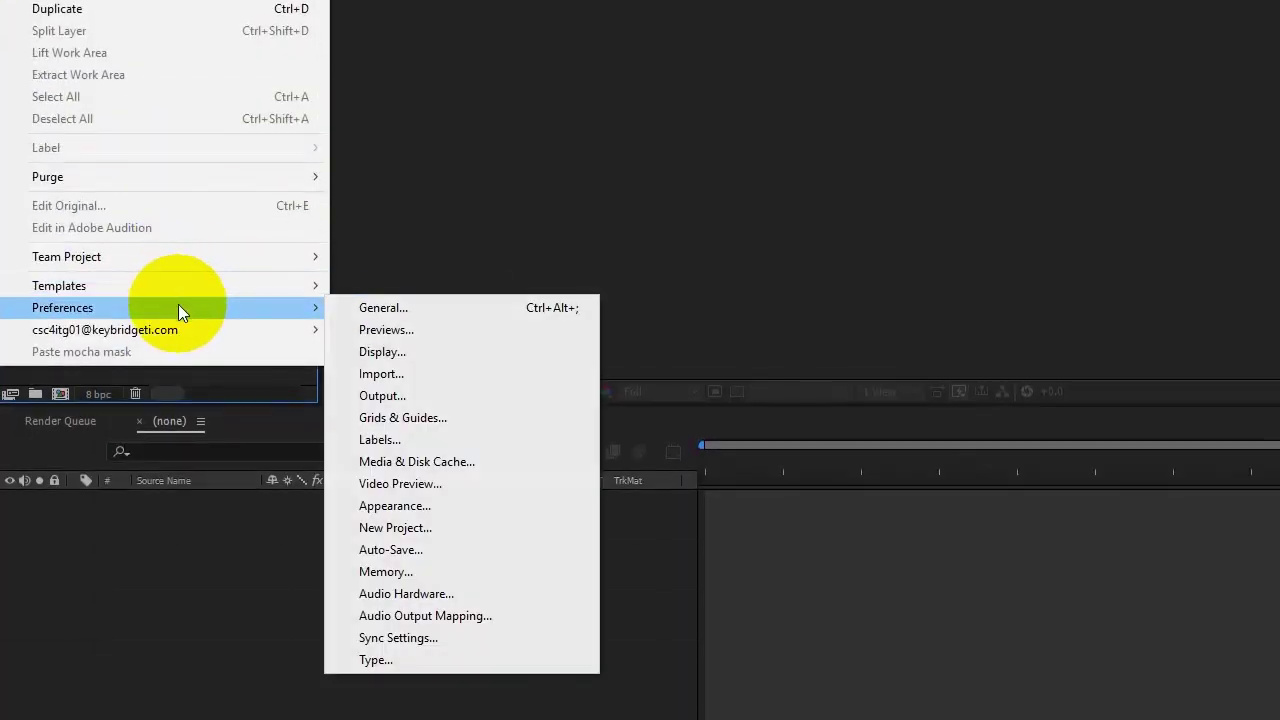
left_click(541, 314)
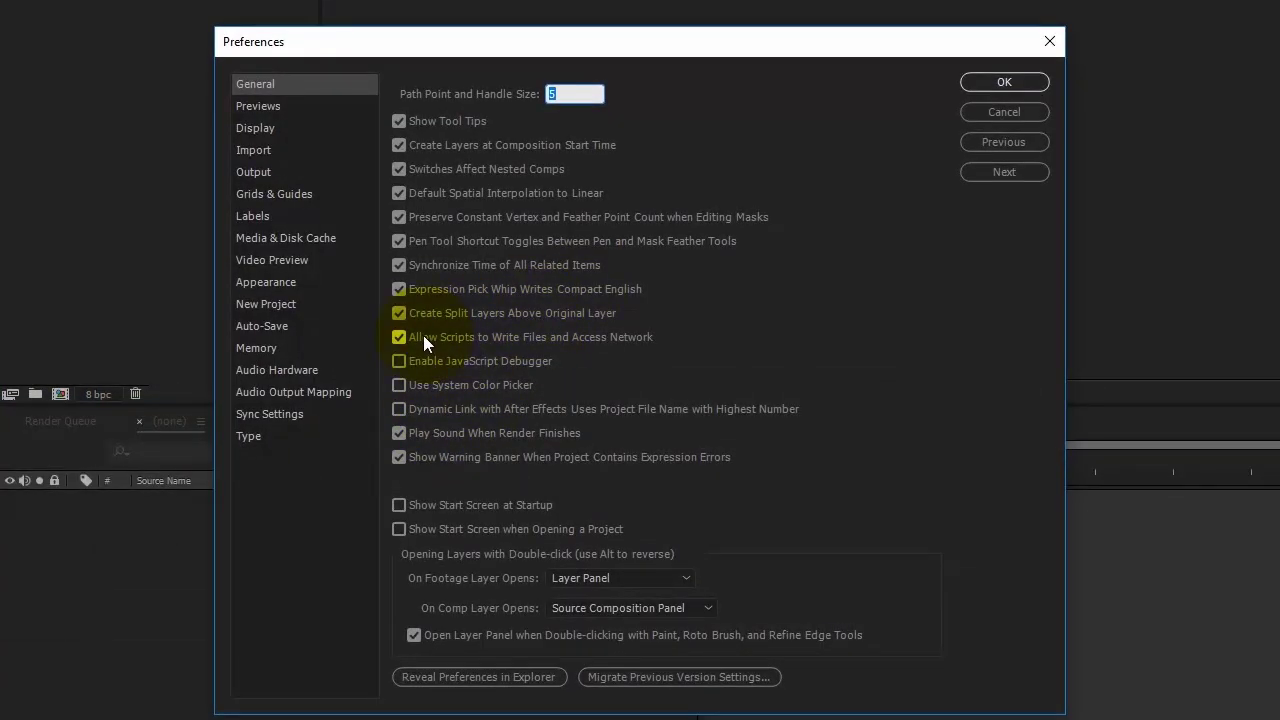
left_click(1004, 82)
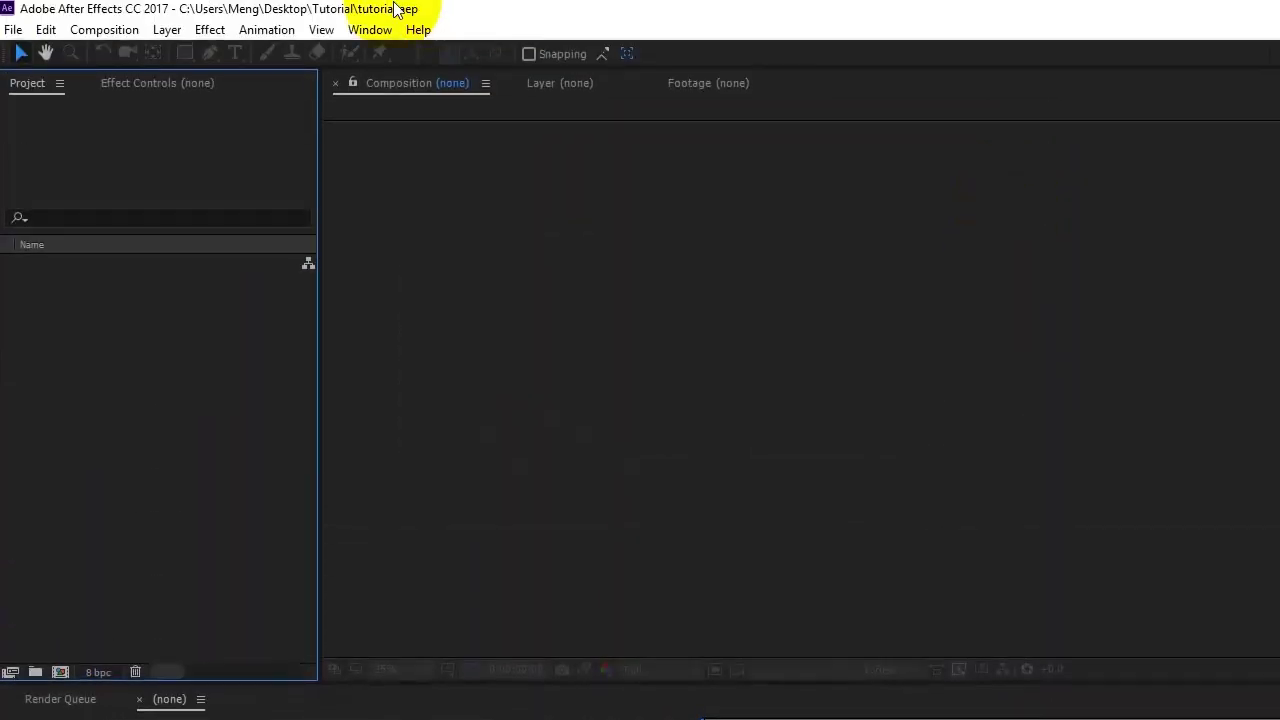
Step: Open the AutoWhiteboard script panel and install its presets from the package's Install_Presets folder
left_click(370, 29)
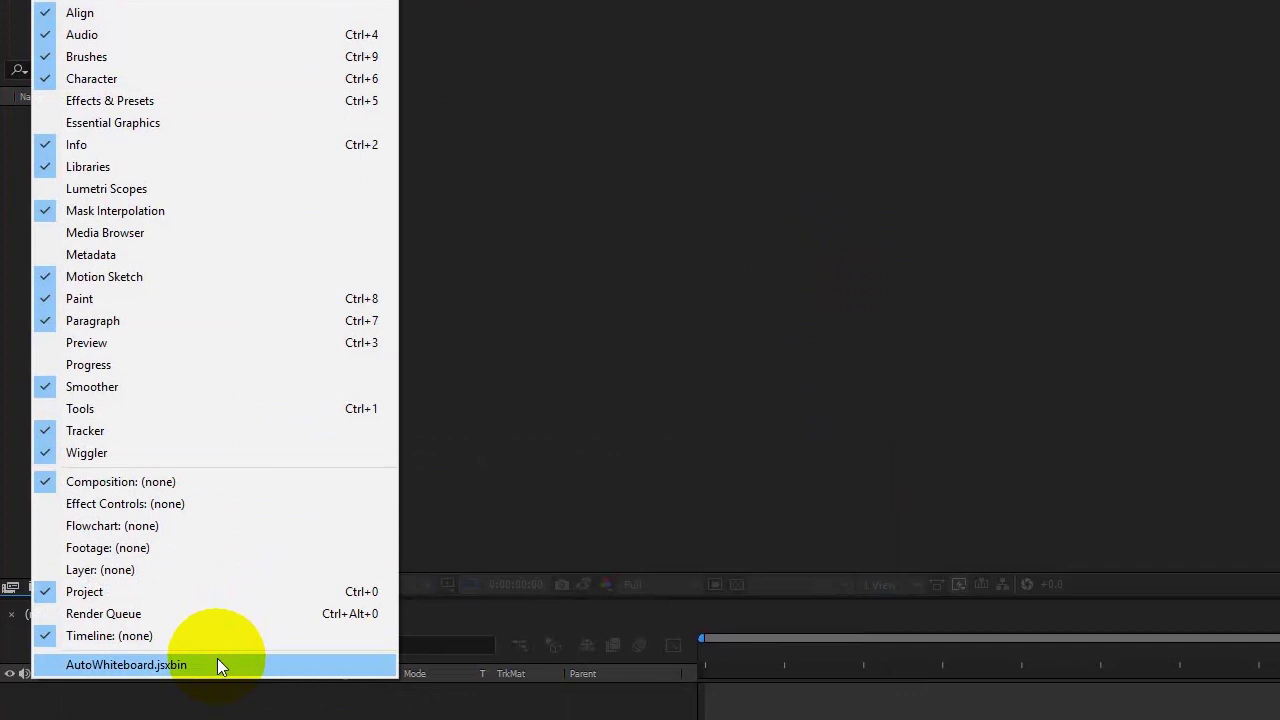
left_click(217, 660)
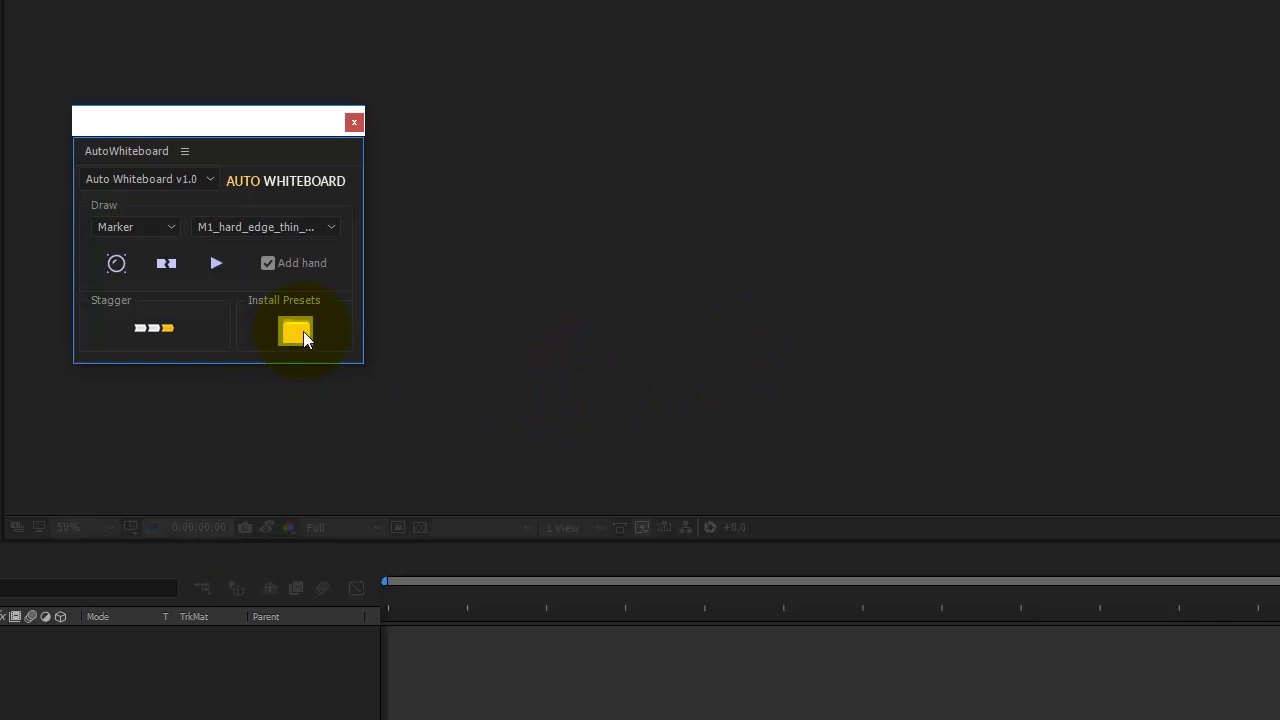
left_click(297, 331)
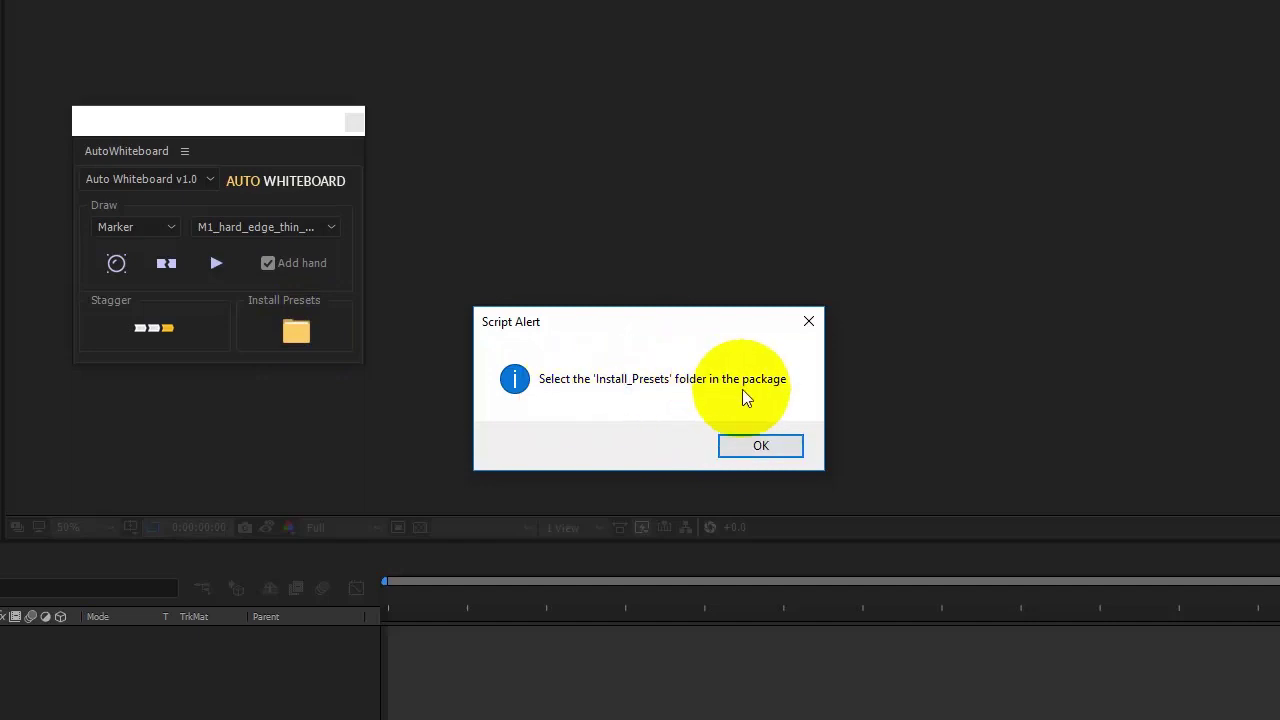
left_click(751, 447)
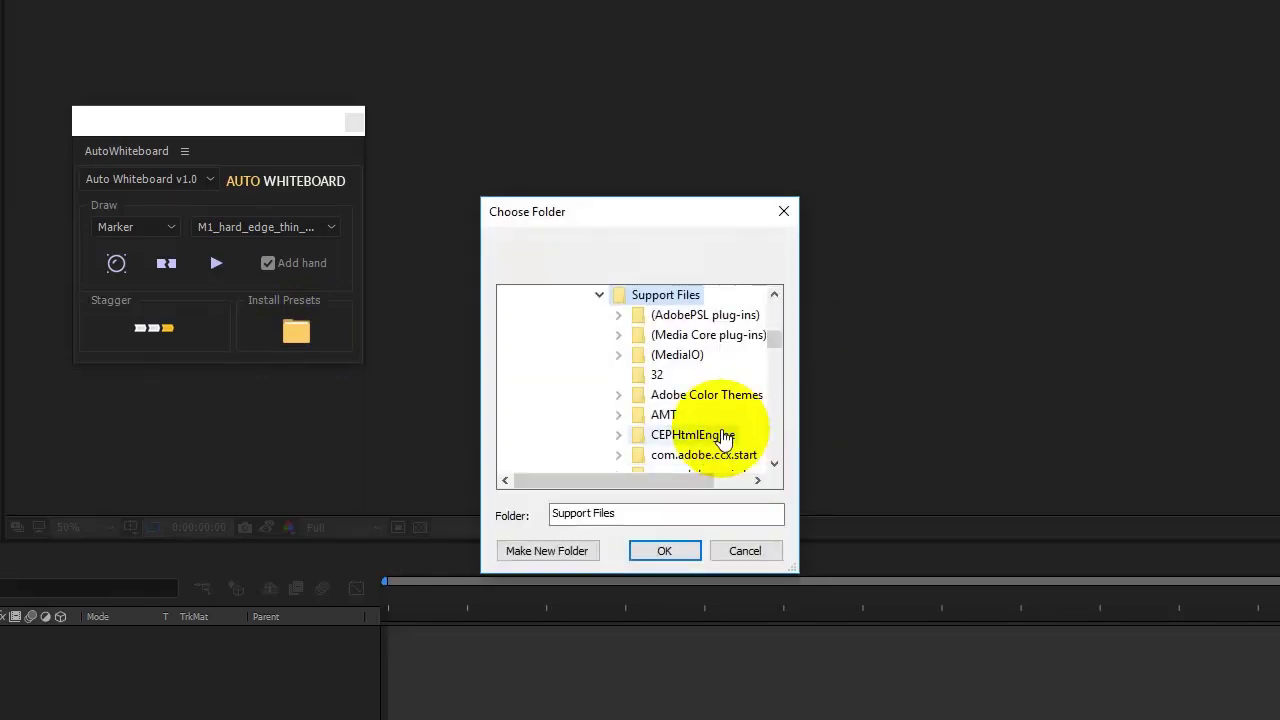
scroll(590, 390, "up", 5)
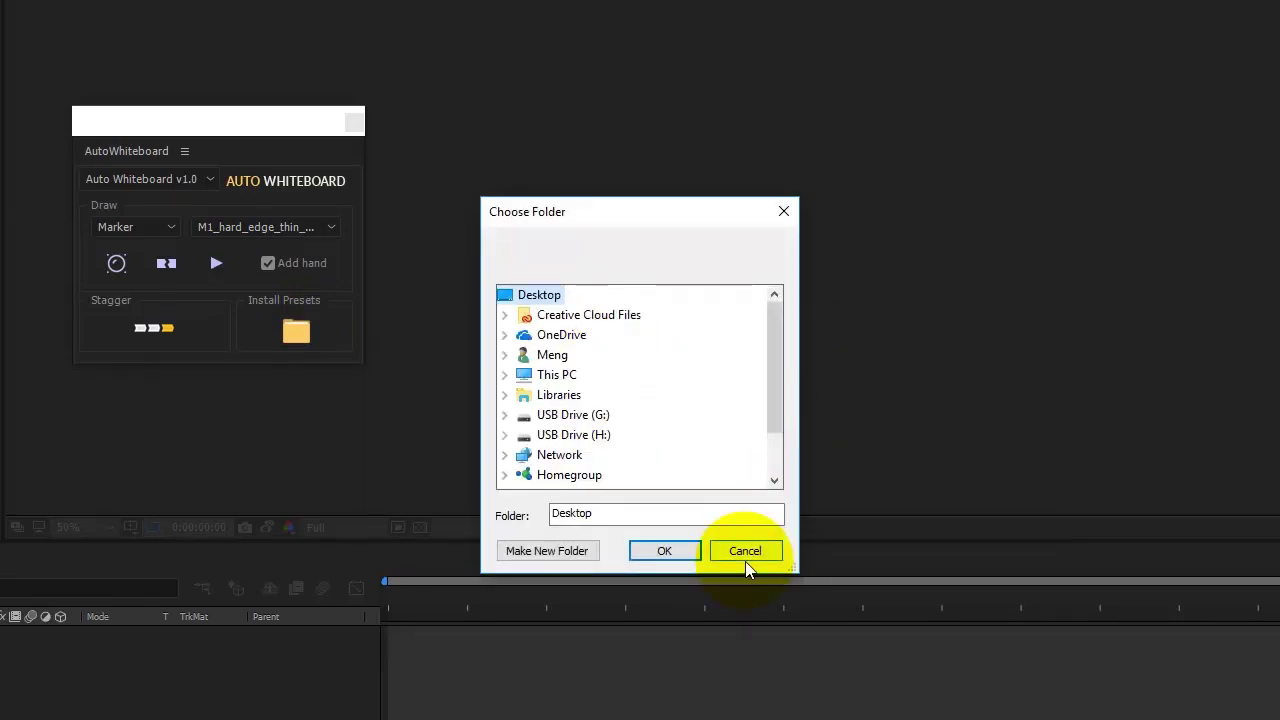
scroll(653, 406, "down", 2)
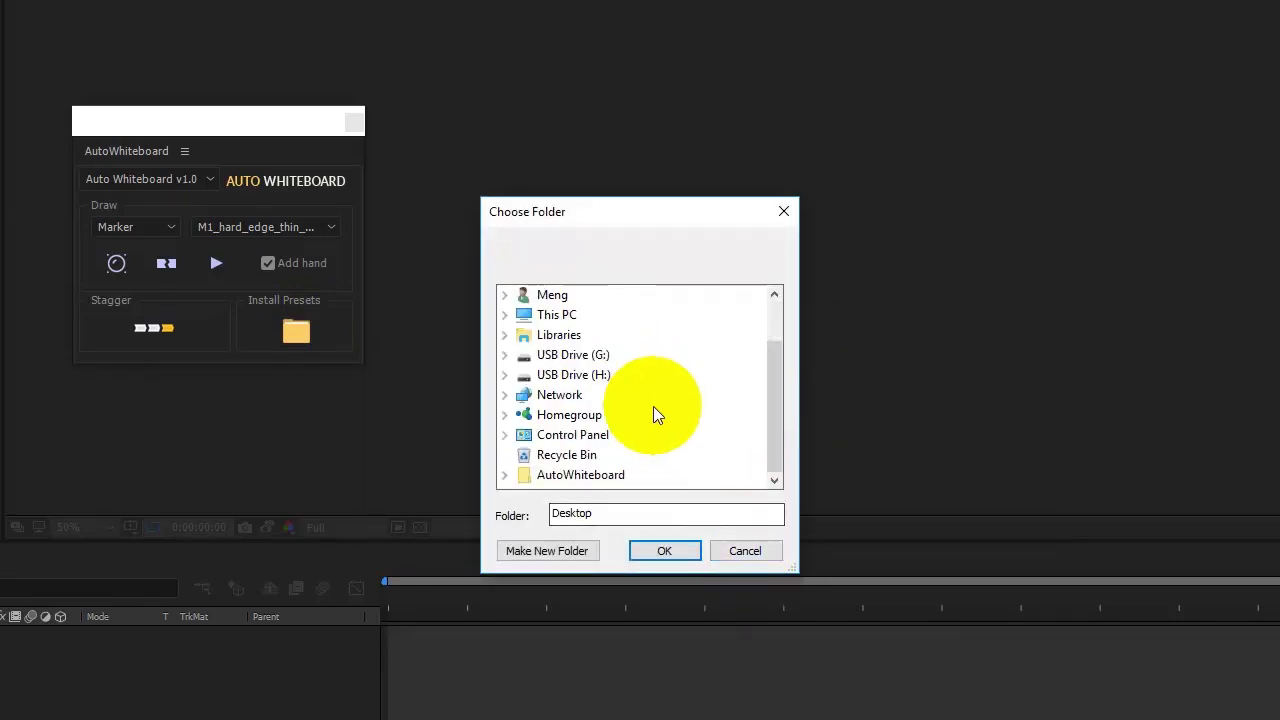
left_click(585, 477)
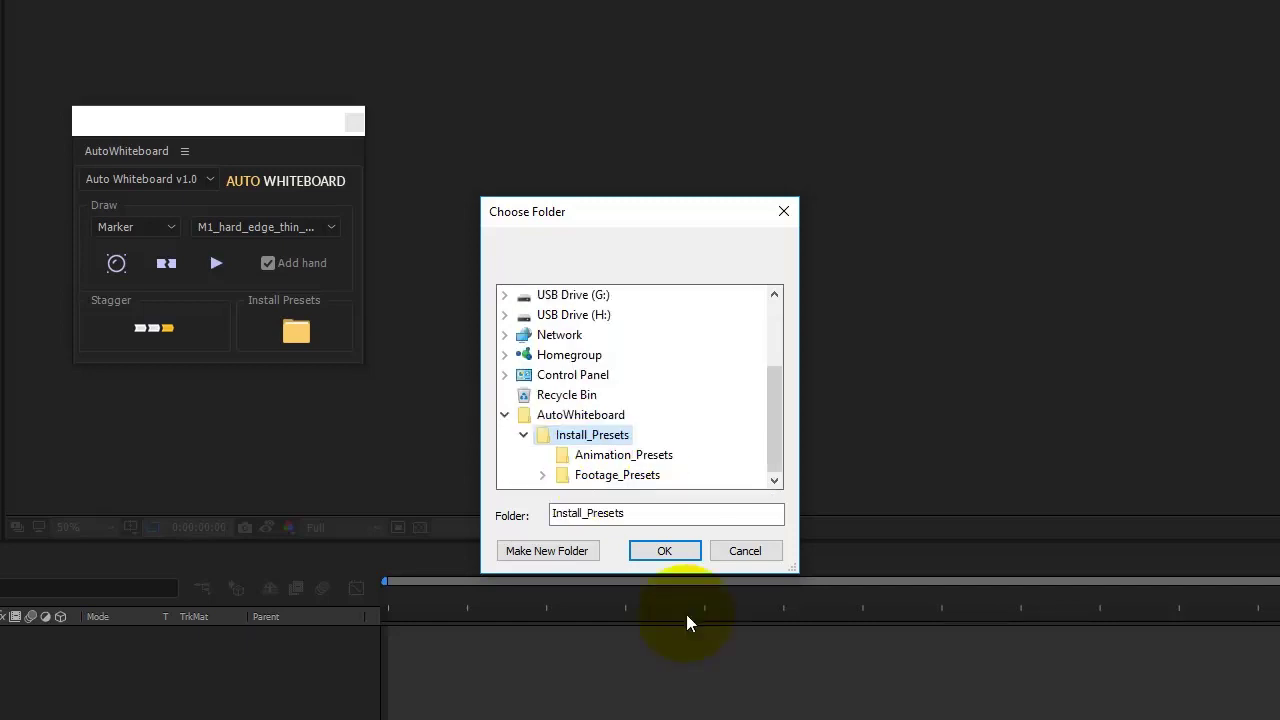
left_click(660, 551)
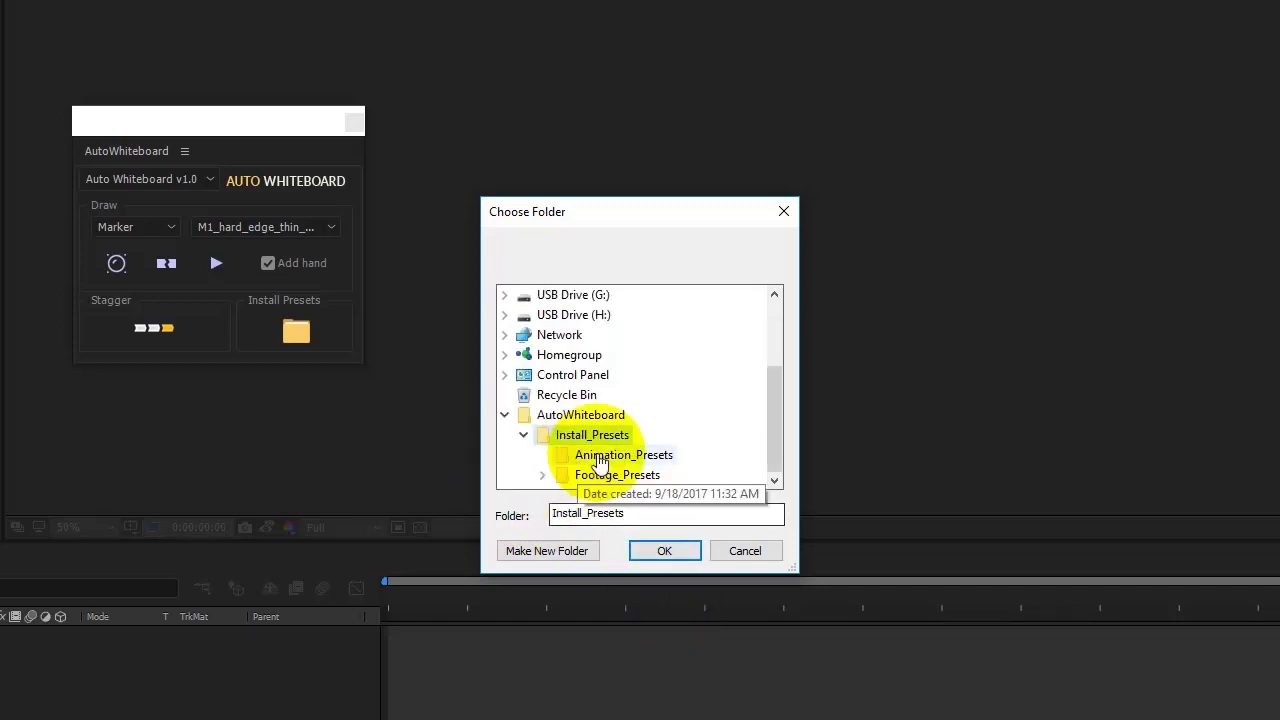
left_click(666, 553)
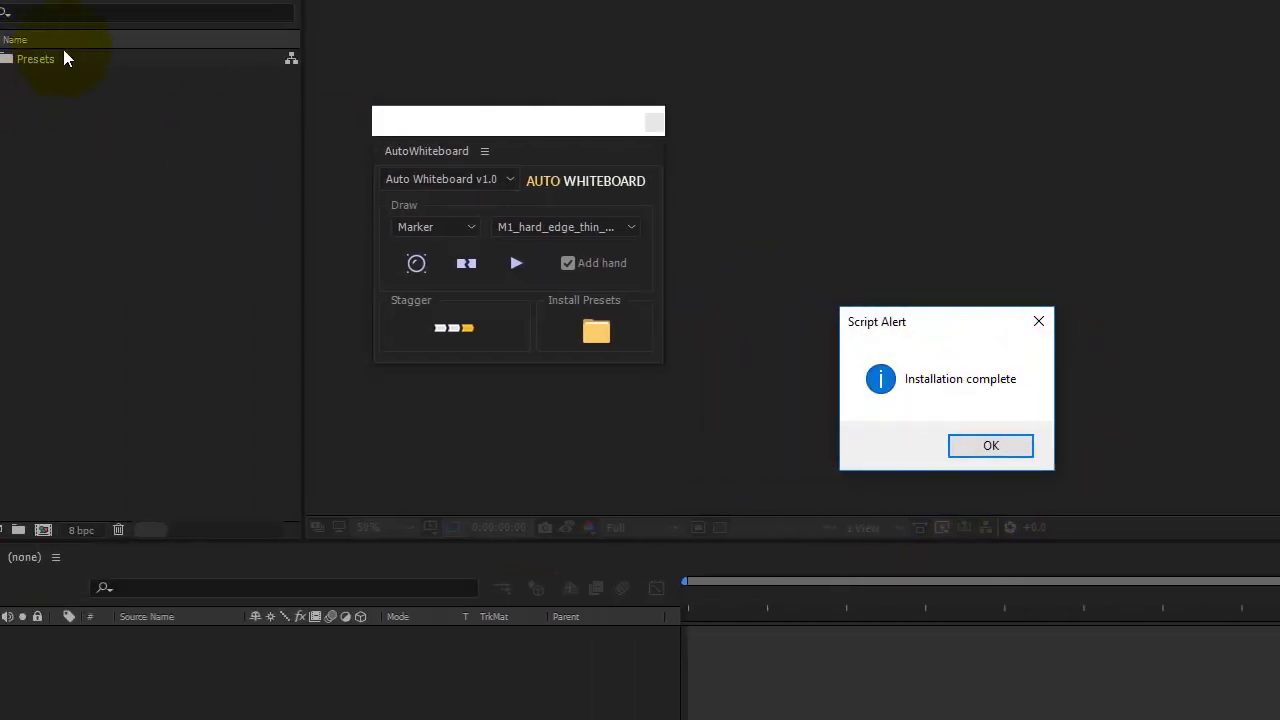
left_click(966, 439)
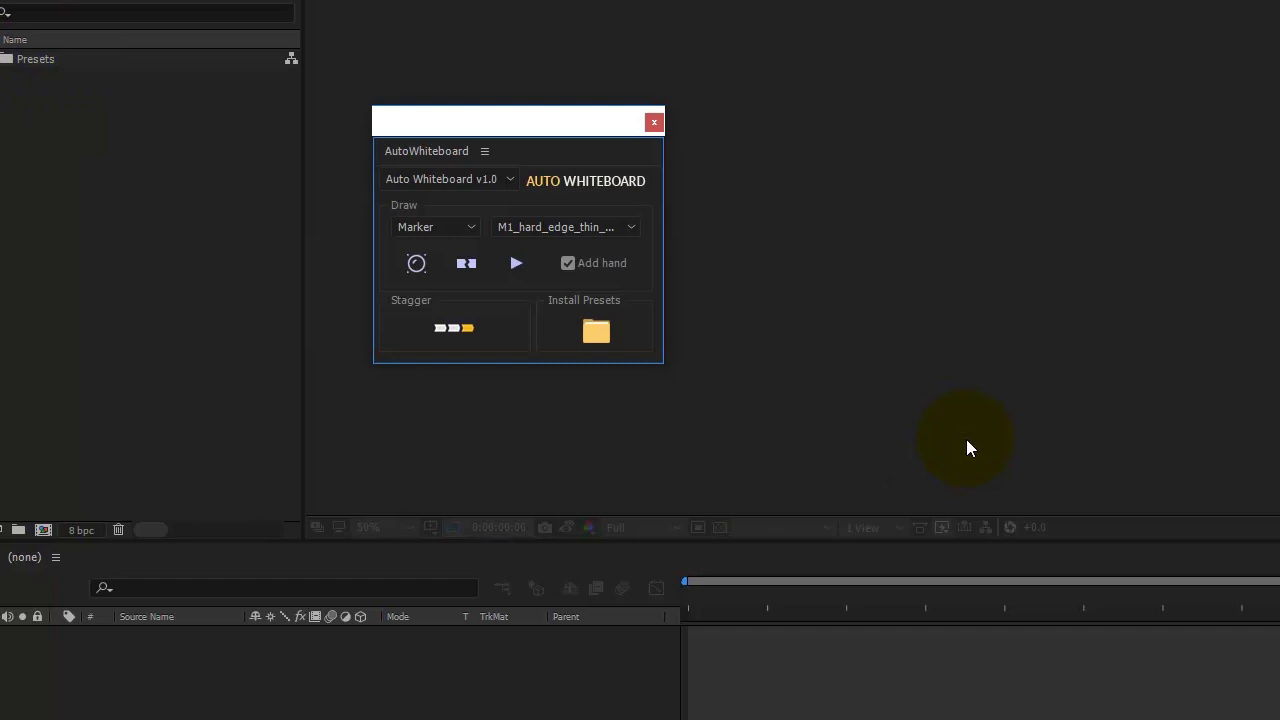
Step: Import catch.png into the project as footage, without the PNG sequence option
key("ctrl+i")
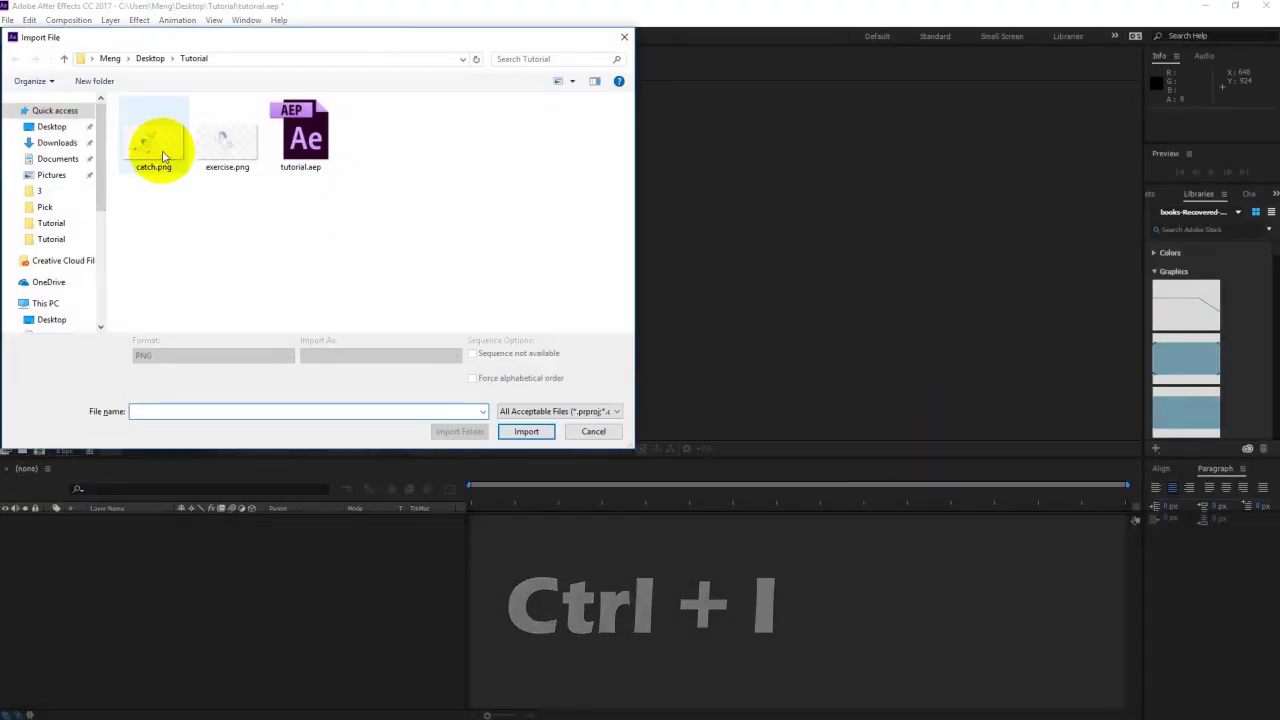
left_click(160, 150)
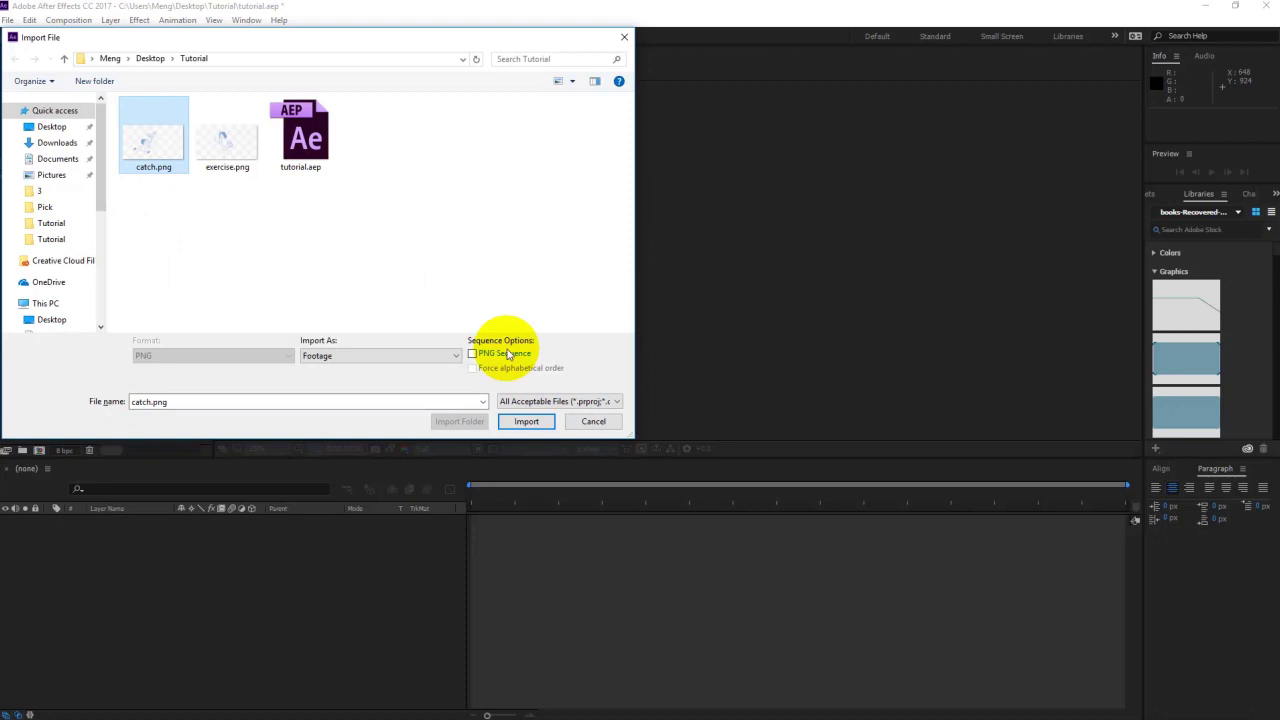
key("Return")
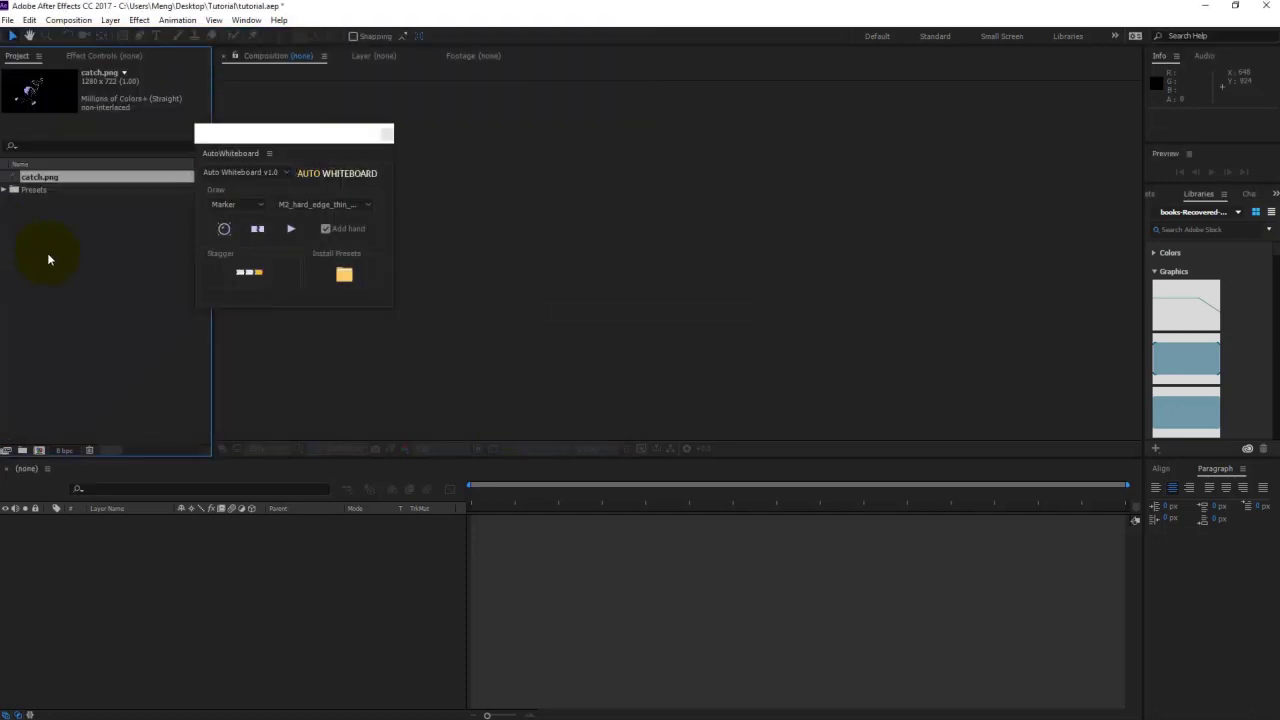
Step: Create a composition named catch_render with the existing settings and place catch.png in it
left_click(50, 258)
left_click(39, 450)
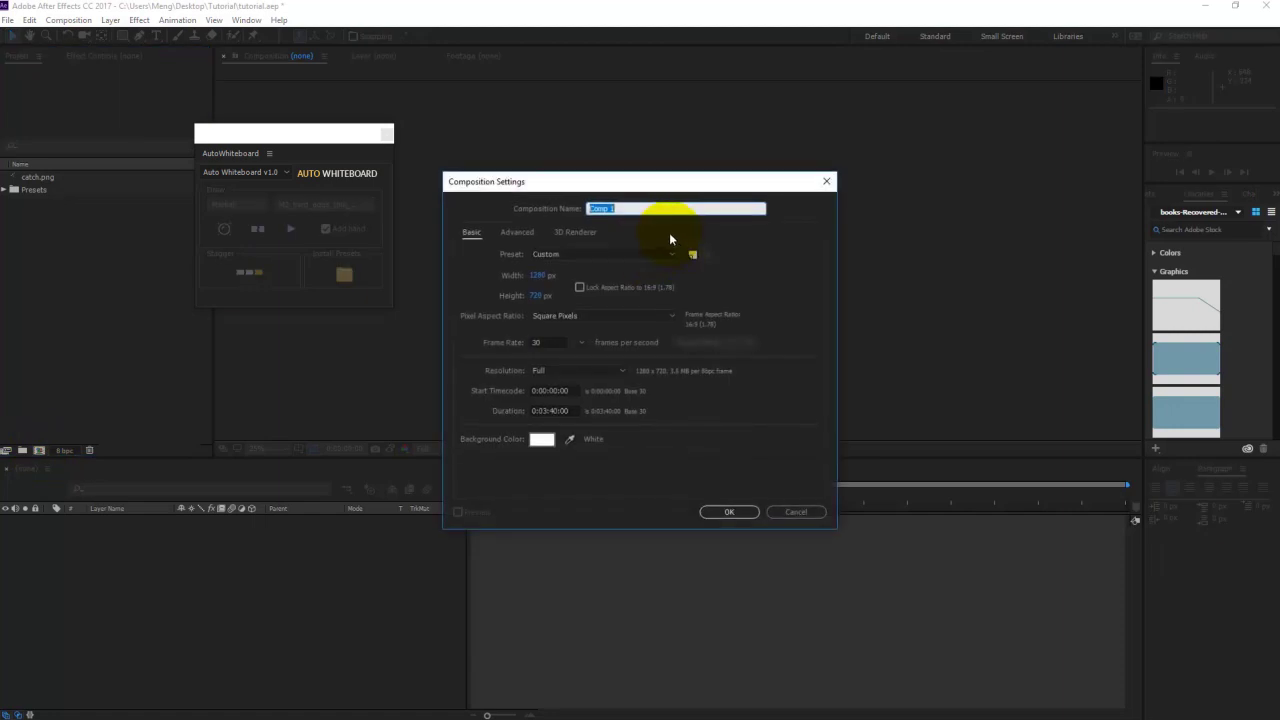
type("catch_render")
key("Return")
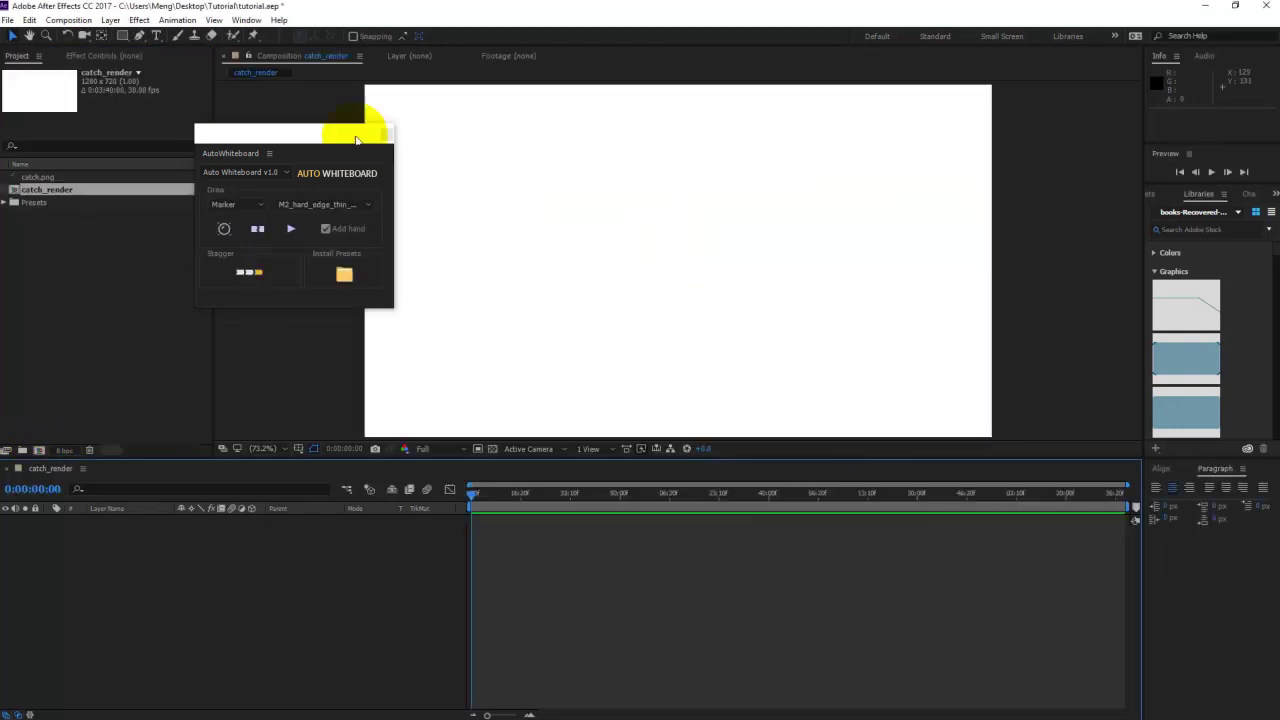
left_click_drag(42, 181, 695, 280)
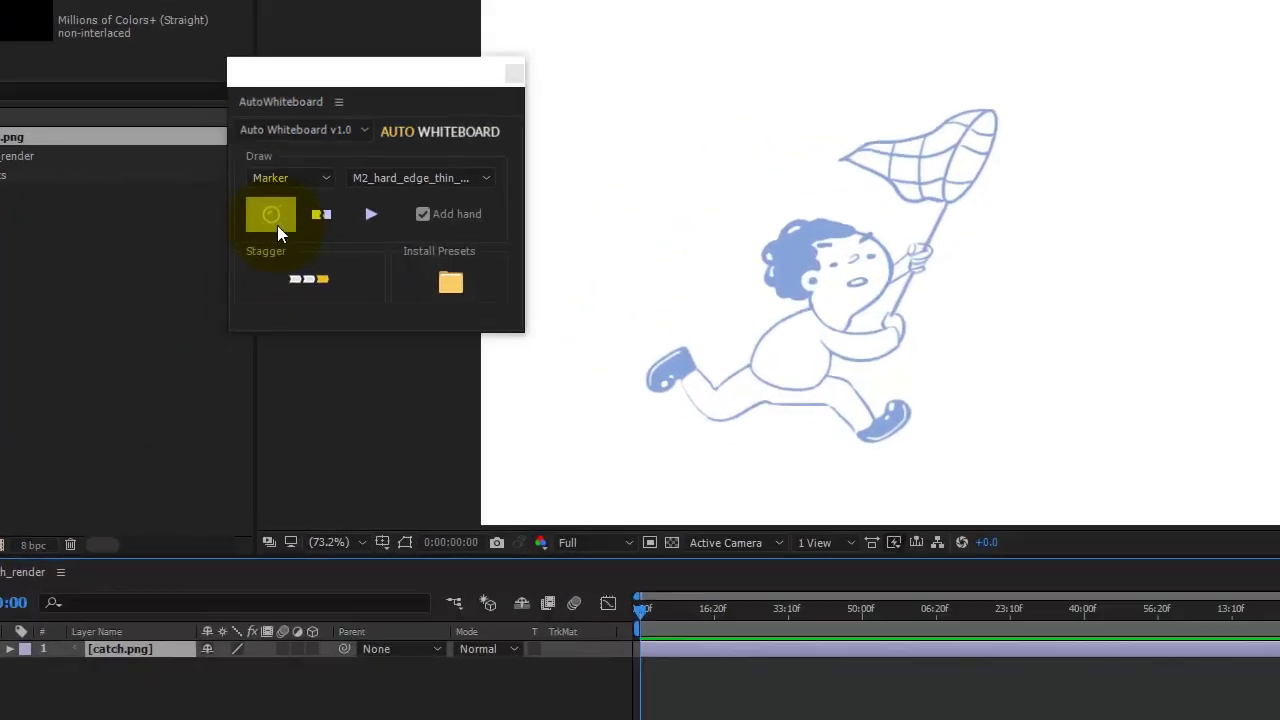
Step: Generate the AutoWhiteboard AutoBrush composition for the catch.png layer, and ready the Pen tool on its Mask layer
left_click(229, 236)
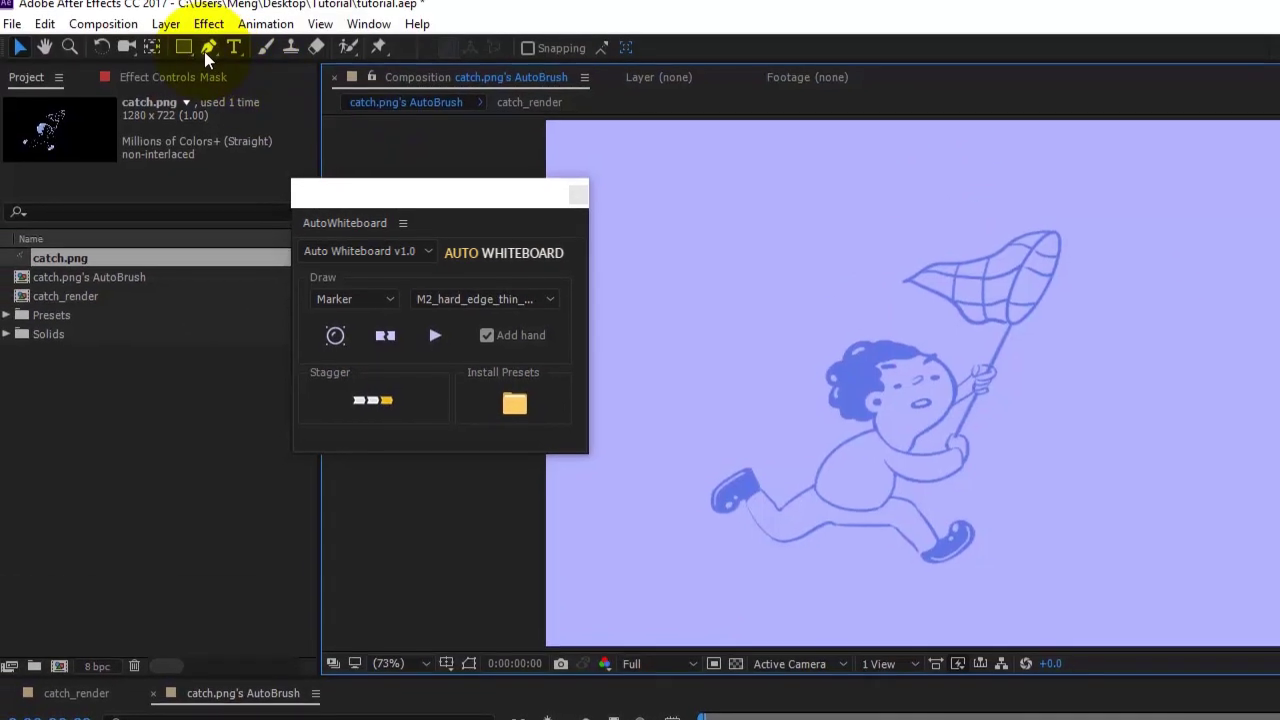
left_click(206, 48)
left_click(209, 613)
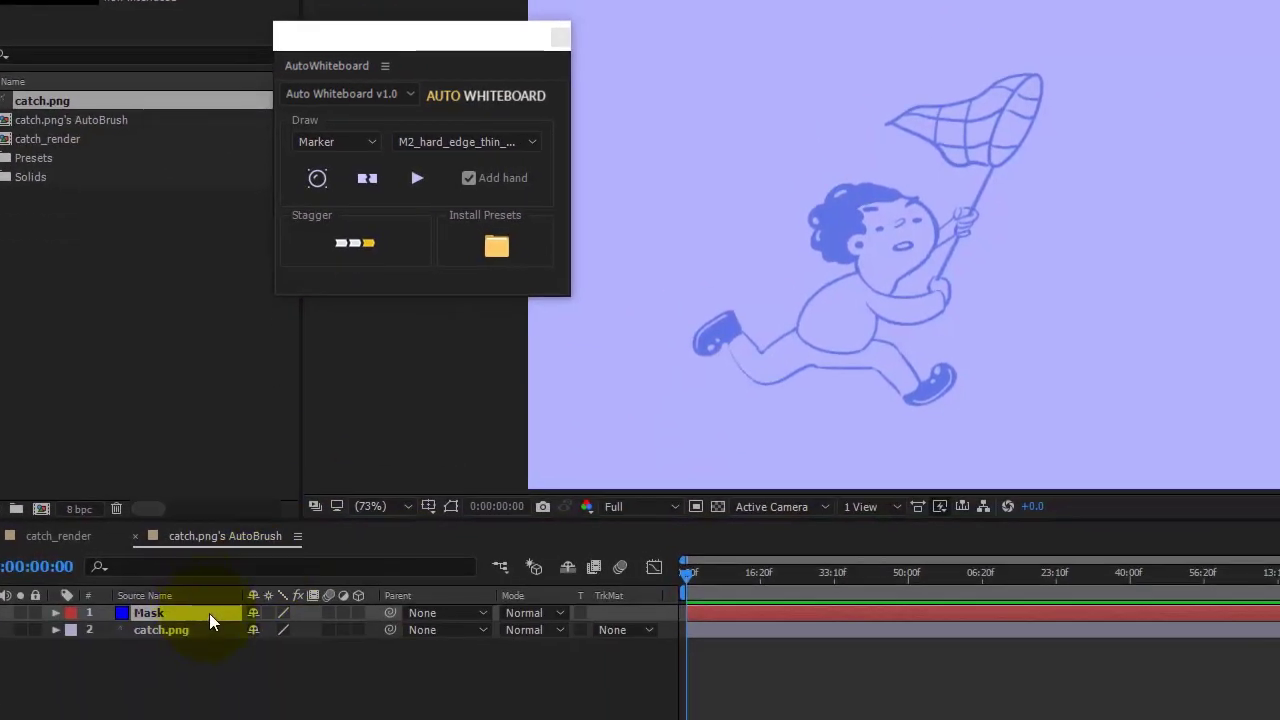
left_click(716, 320)
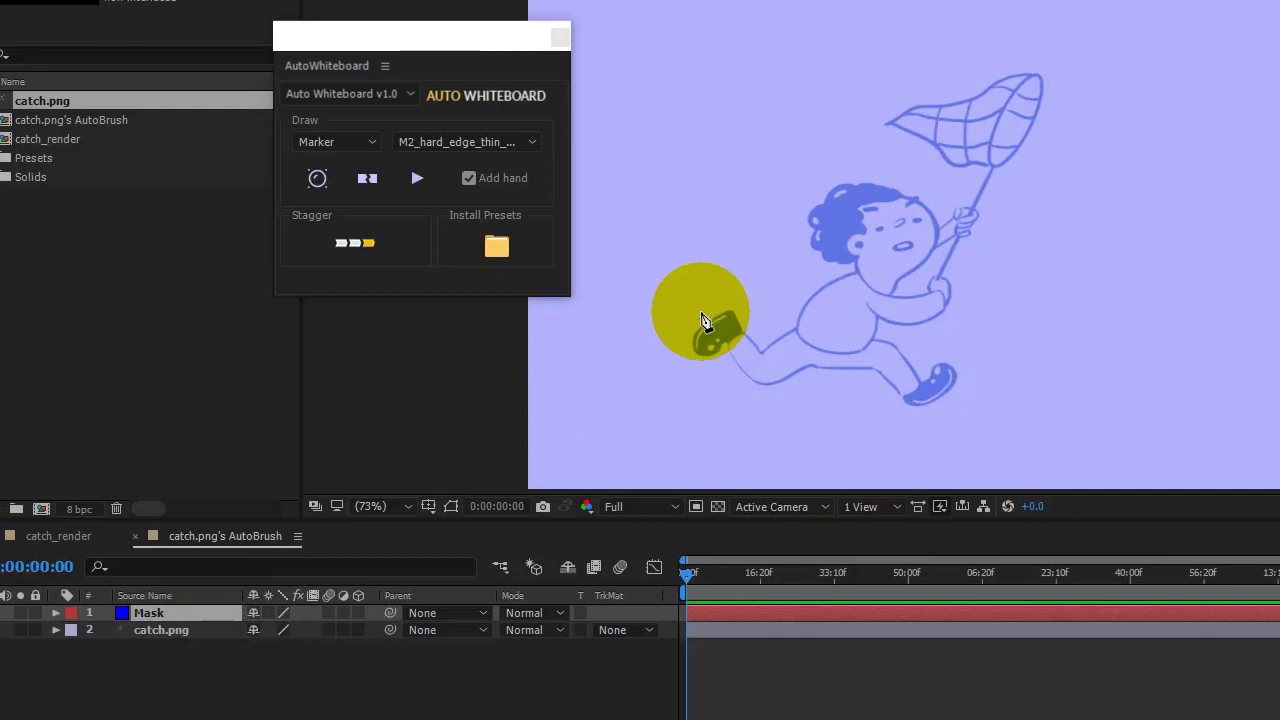
left_click(184, 664)
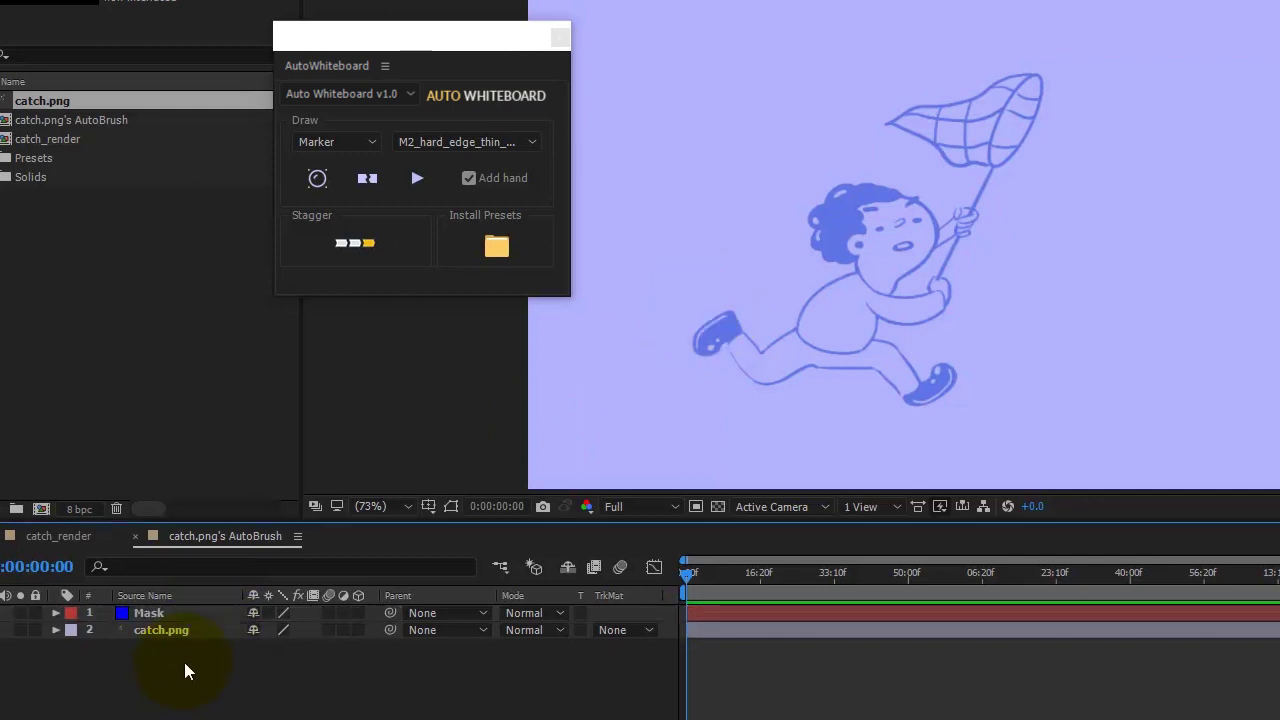
left_click(680, 248)
left_click(759, 229)
left_click(188, 611)
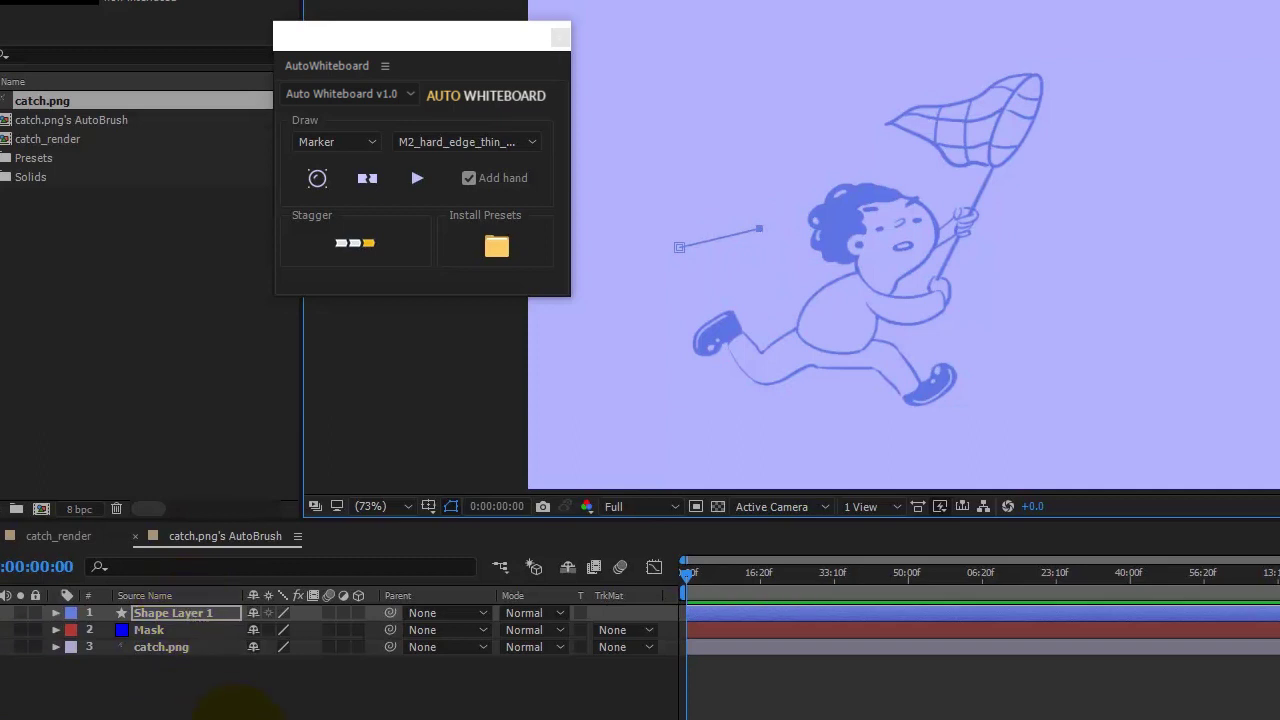
left_click(724, 304)
left_click(162, 611)
left_click(707, 302)
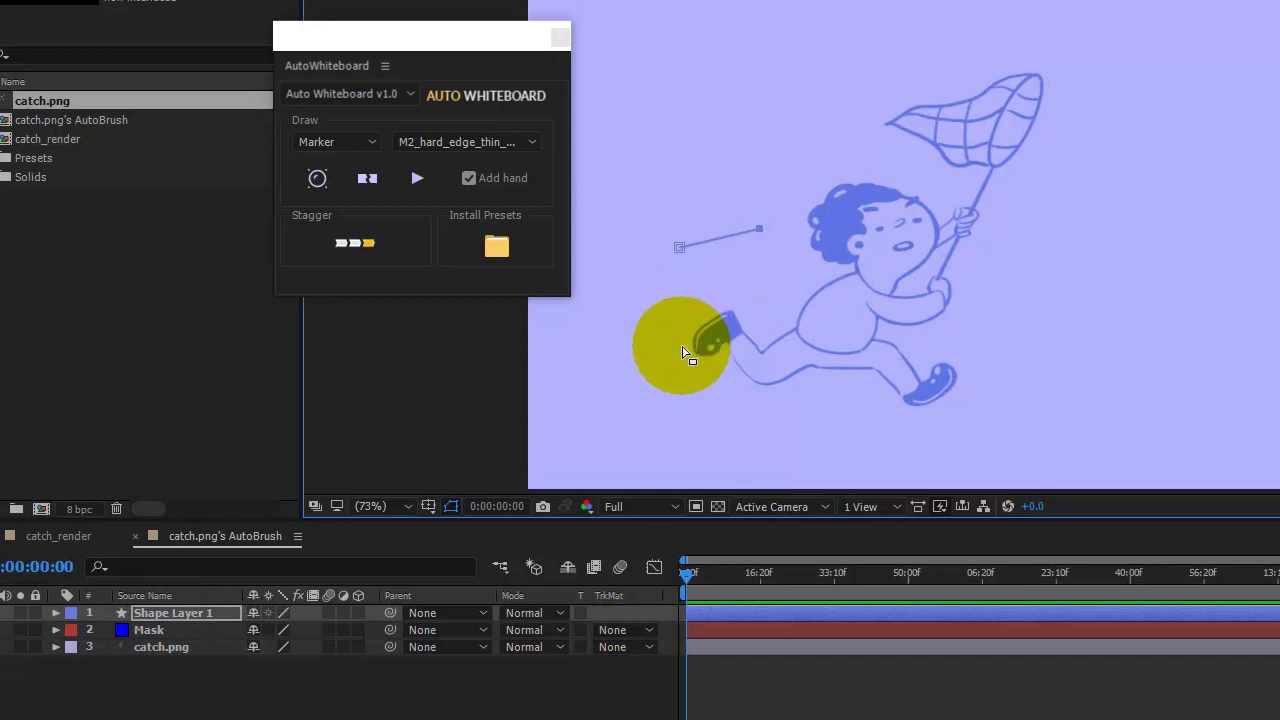
key("ctrl+z")
key("ctrl+z")
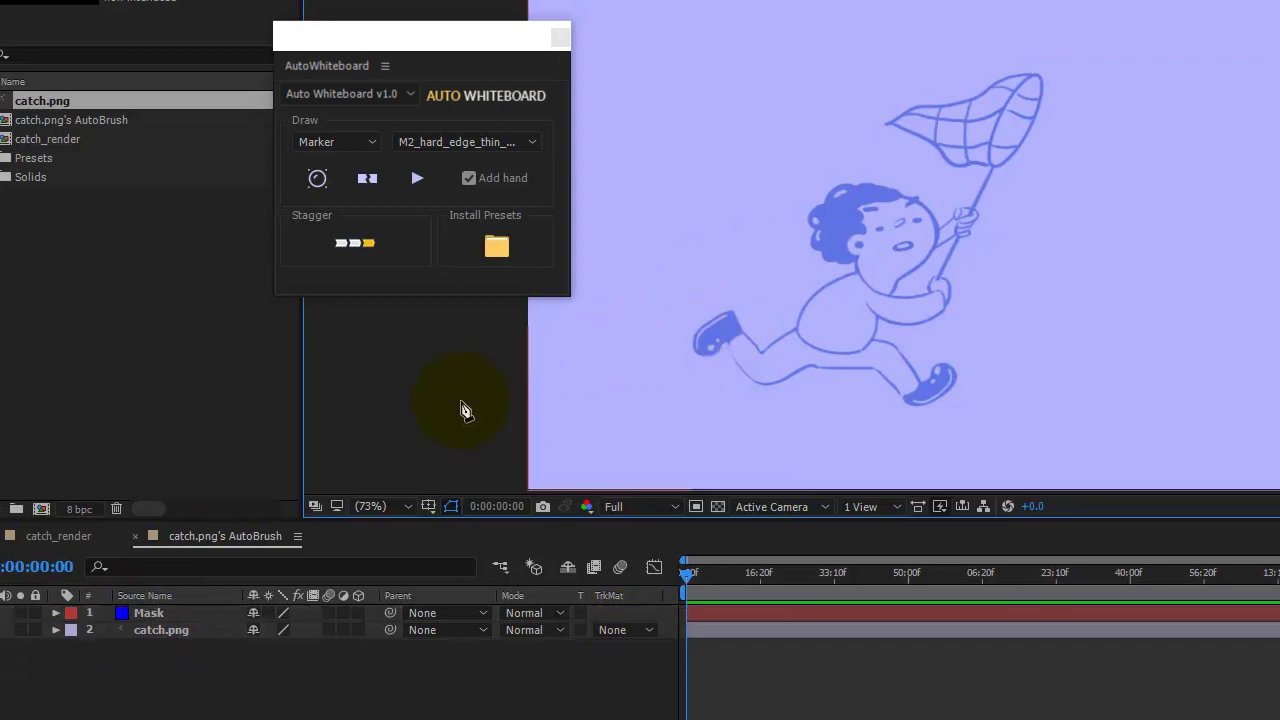
Step: Draw a closed mask with the Pen tool on the Mask layer, loosely outlining the whole running character and net
left_click(149, 614)
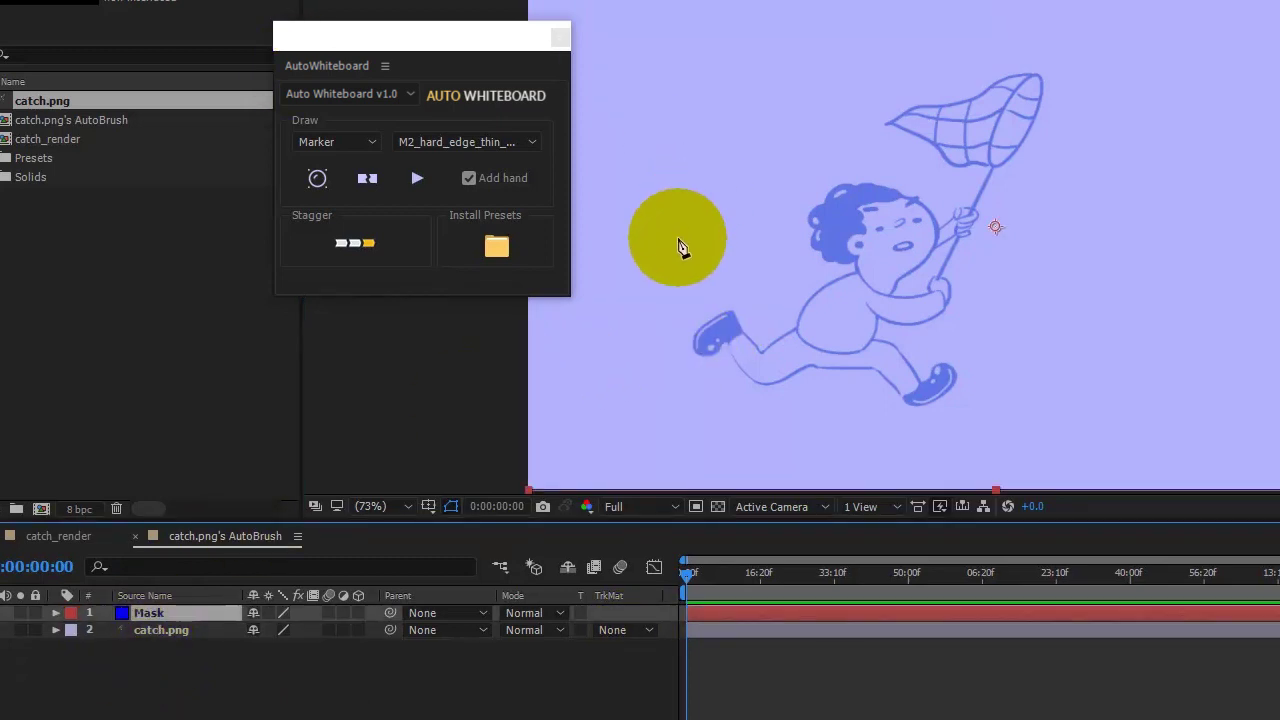
left_click(665, 331)
left_click(725, 281)
left_click(764, 318)
left_click(793, 290)
left_click(799, 269)
left_click(777, 225)
left_click(802, 181)
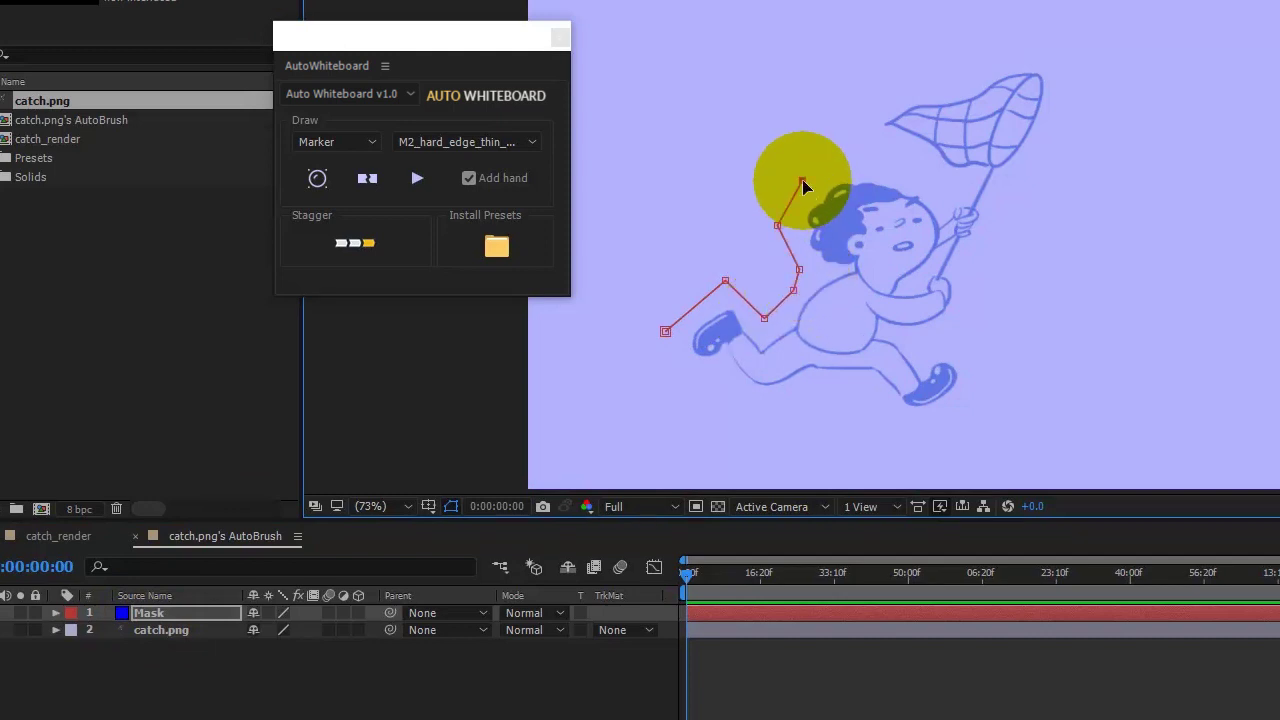
left_click(855, 155)
left_click(891, 161)
left_click(903, 155)
left_click(863, 115)
left_click(920, 75)
left_click(967, 79)
left_click(1004, 51)
left_click(1063, 69)
left_click(1065, 120)
left_click(1018, 178)
left_click(1005, 206)
left_click(994, 236)
left_click(969, 261)
left_click(971, 297)
left_click(947, 330)
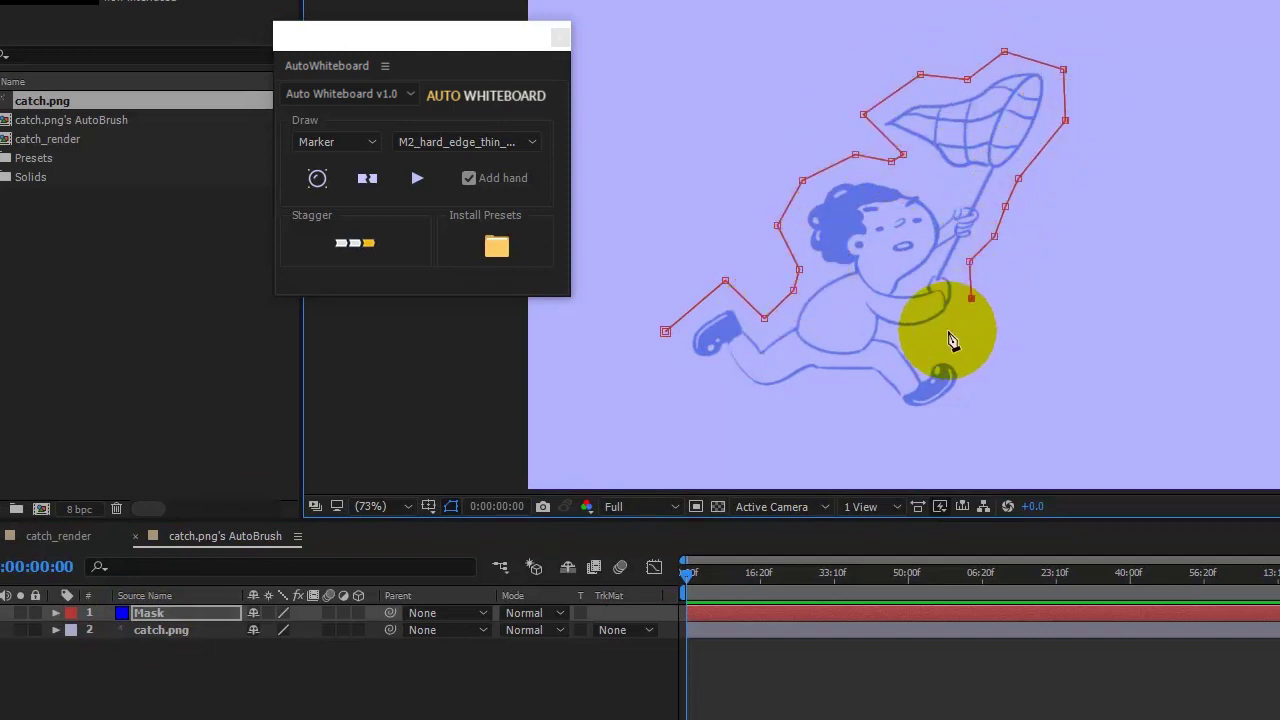
left_click(995, 362)
left_click(996, 388)
left_click(946, 420)
left_click(895, 434)
left_click(870, 389)
left_click(814, 388)
left_click(767, 408)
left_click(715, 377)
left_click(673, 383)
left_click(665, 331)
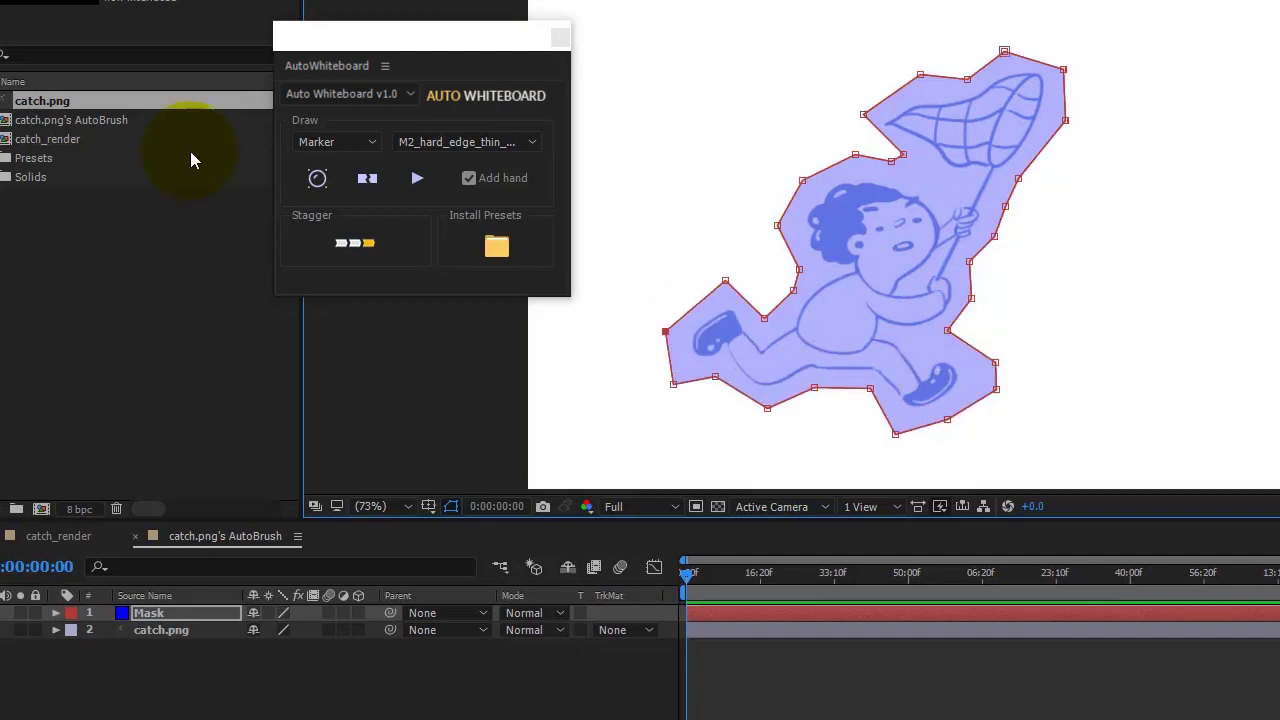
Step: Split catch.png by the drawn mask and apply the Marker brush M2_hard_edge_thin_horizontal with Add hand to the resulting catch.png layer
left_click(380, 178)
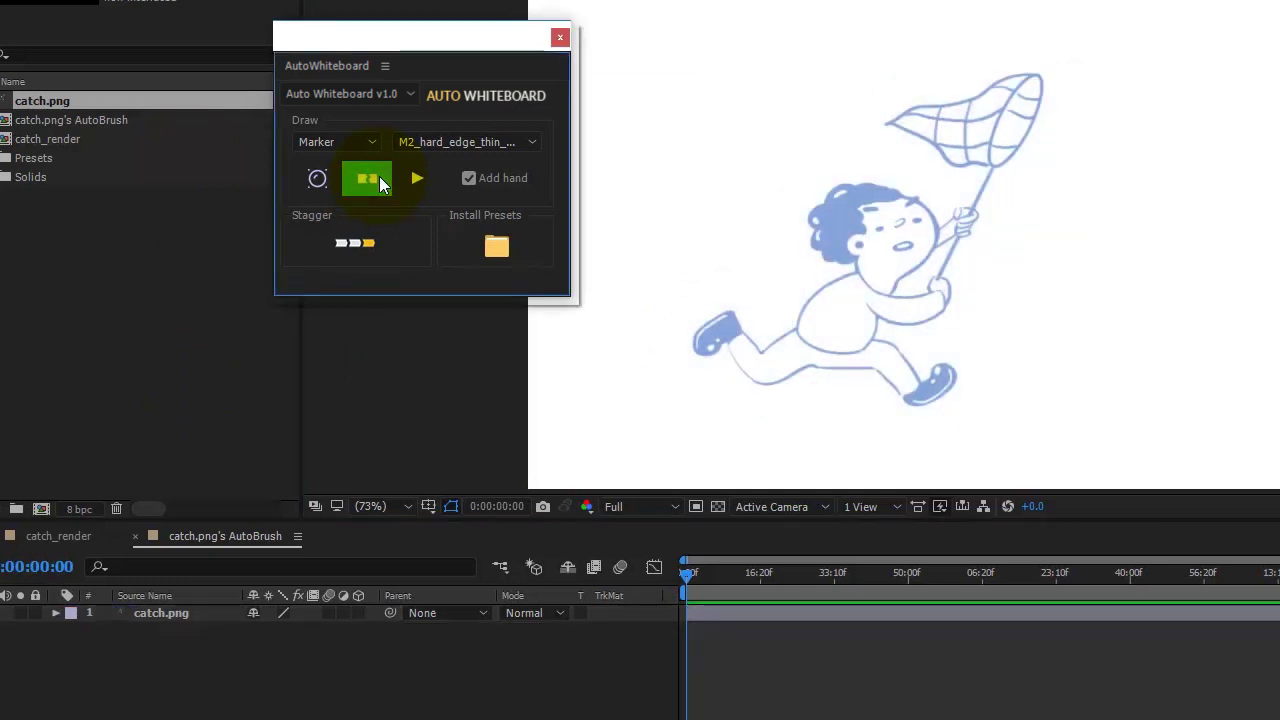
left_click(171, 621)
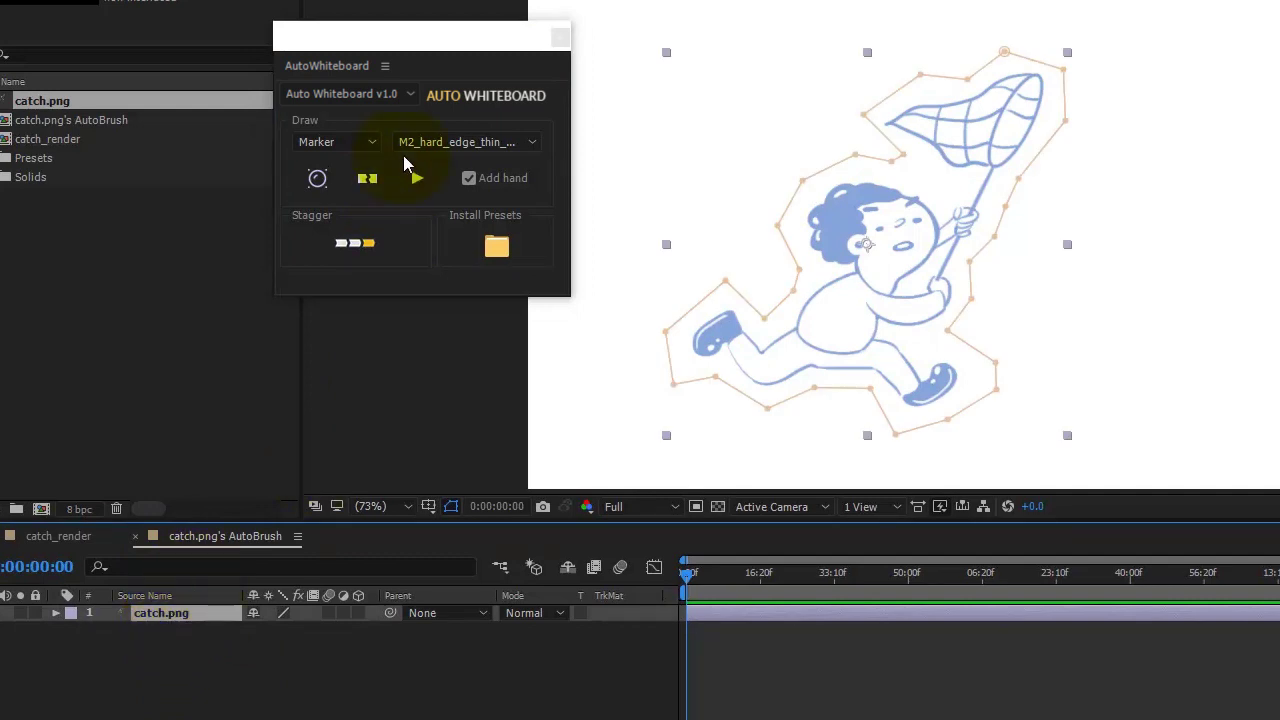
left_click(356, 144)
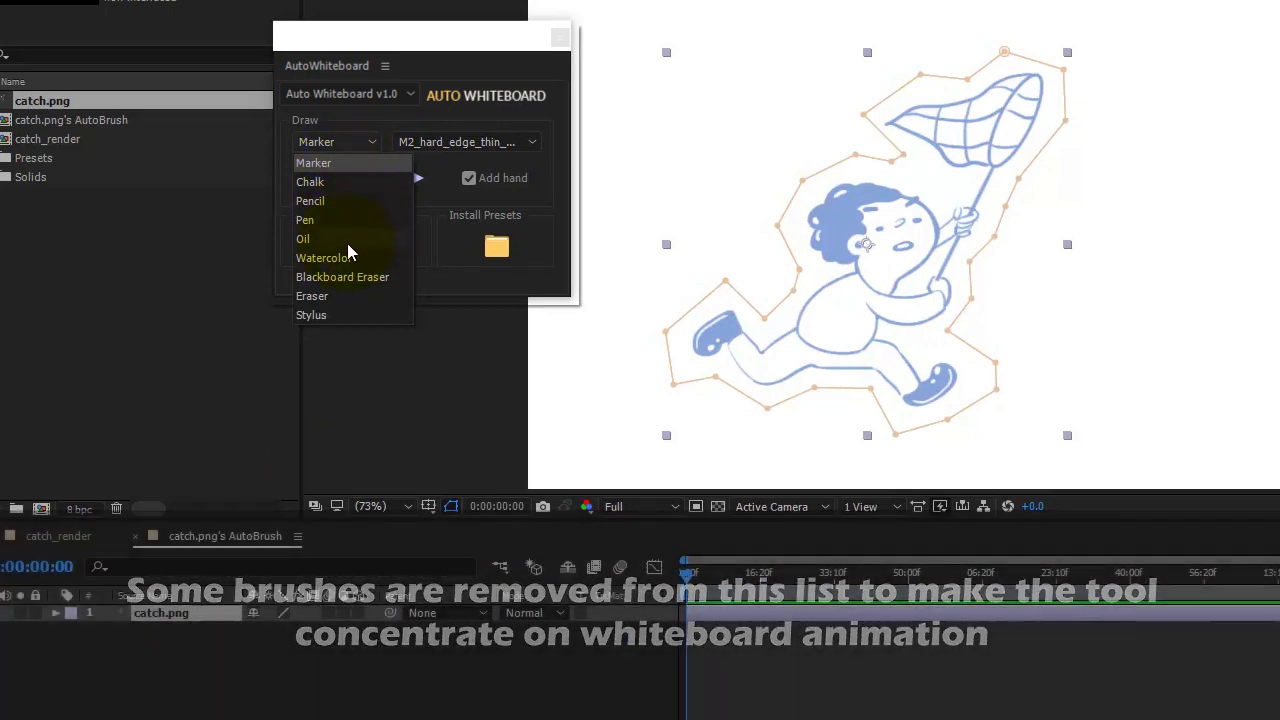
left_click(360, 165)
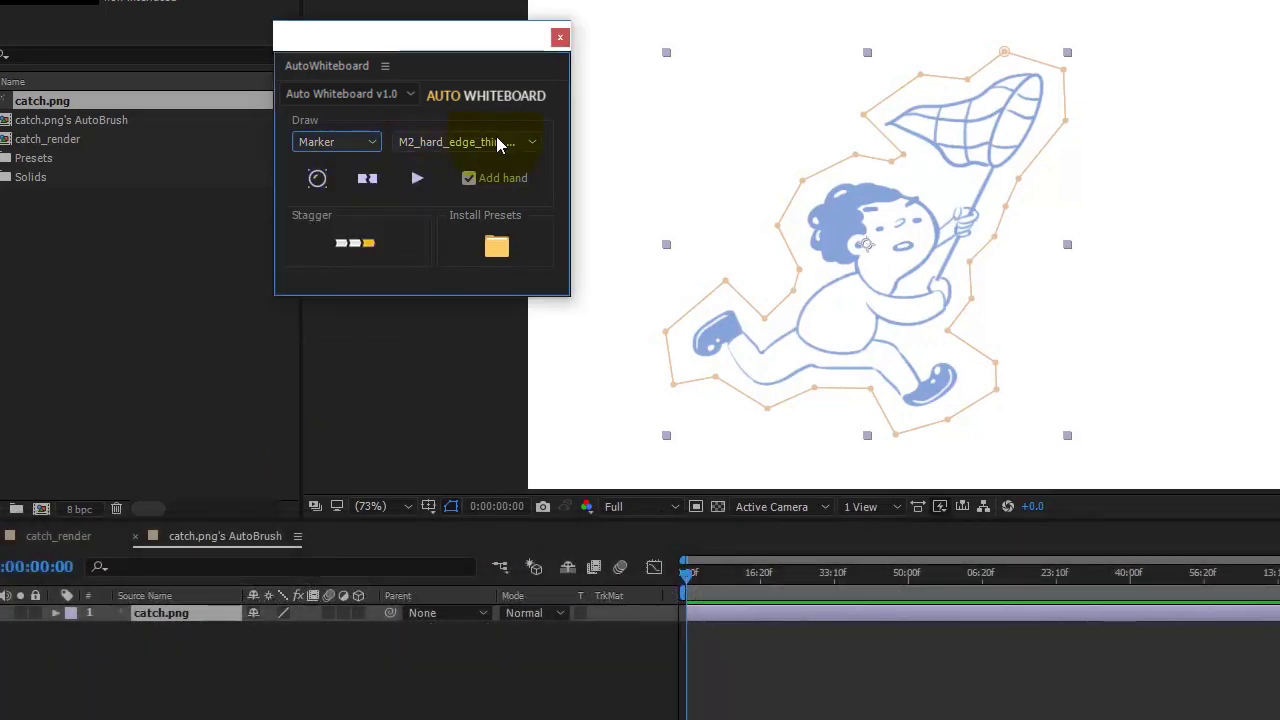
left_click(496, 140)
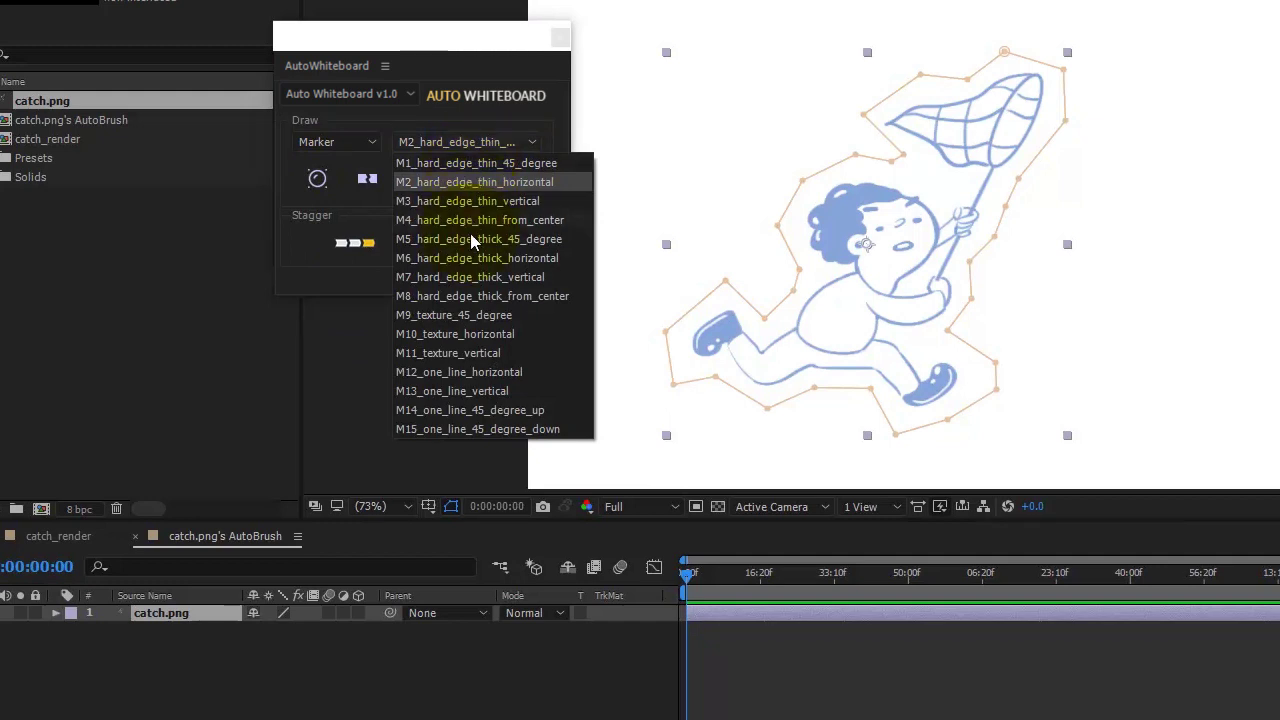
left_click(489, 182)
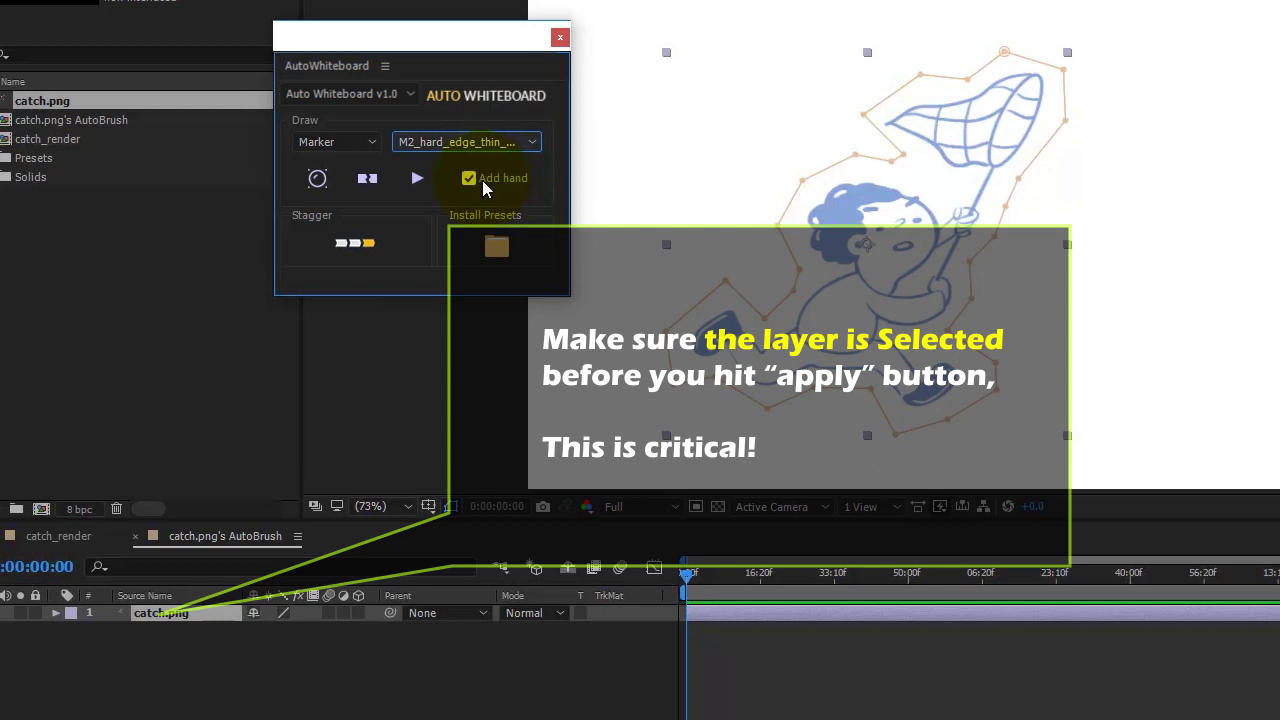
left_click(413, 181)
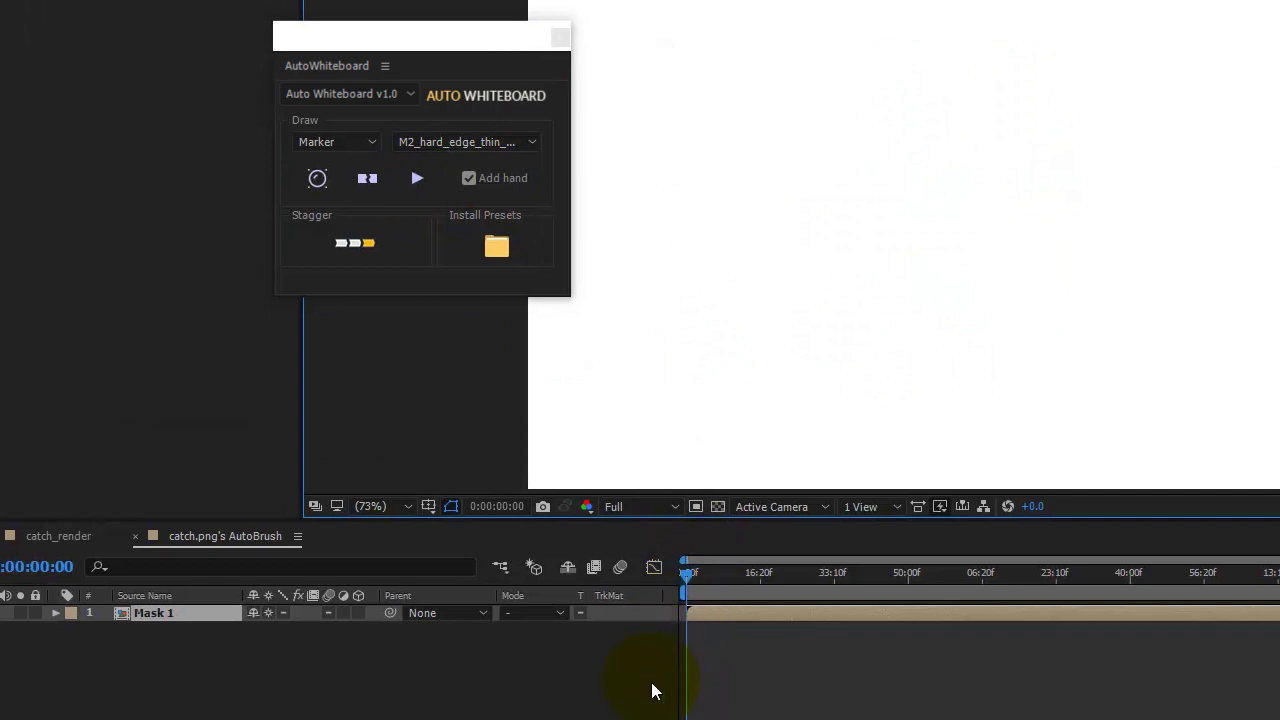
Step: Play back the hand-drawing animation from the start of the AutoBrush composition to check the result
key("space")
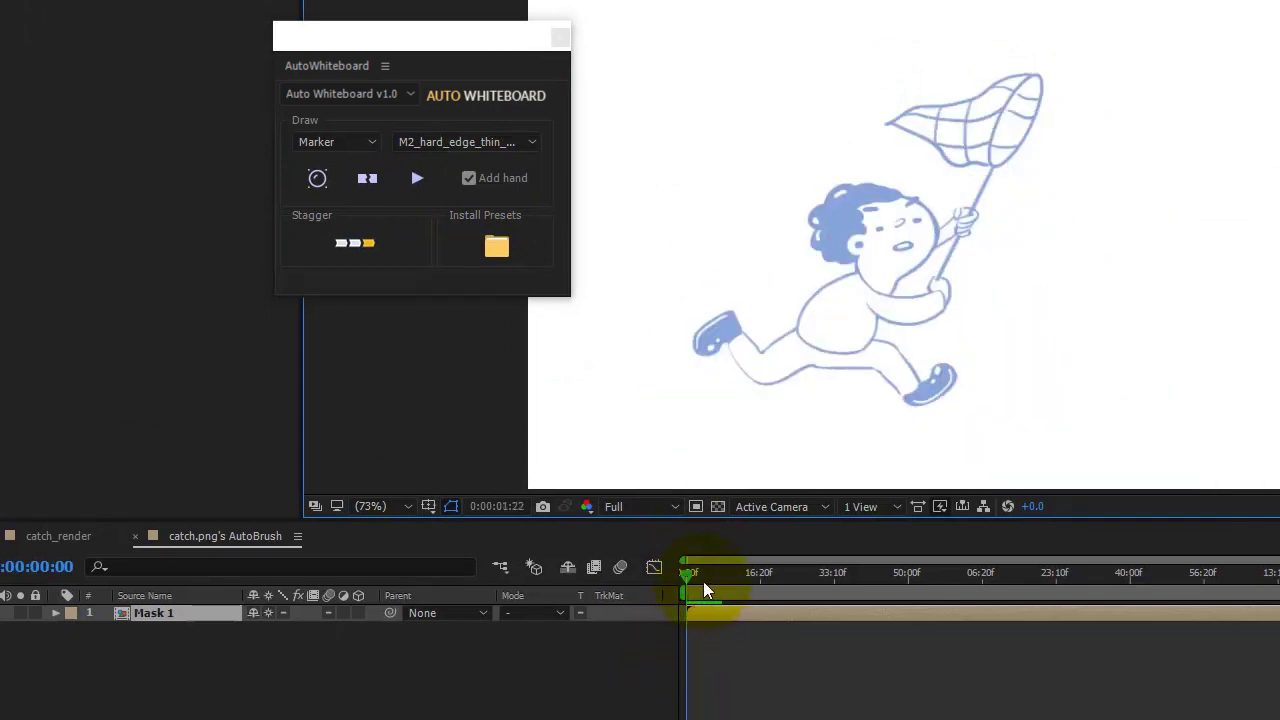
left_click(682, 583)
key("space")
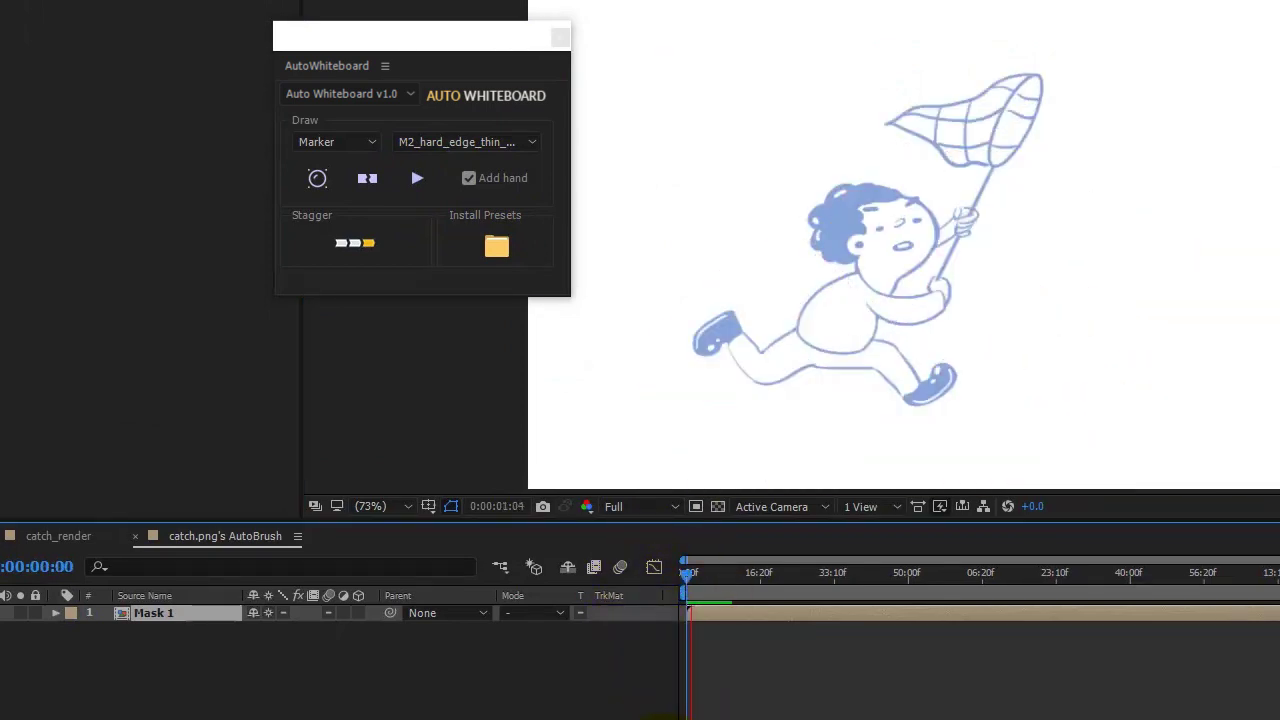
left_click_drag(690, 580, 681, 582)
key("space")
key("space")
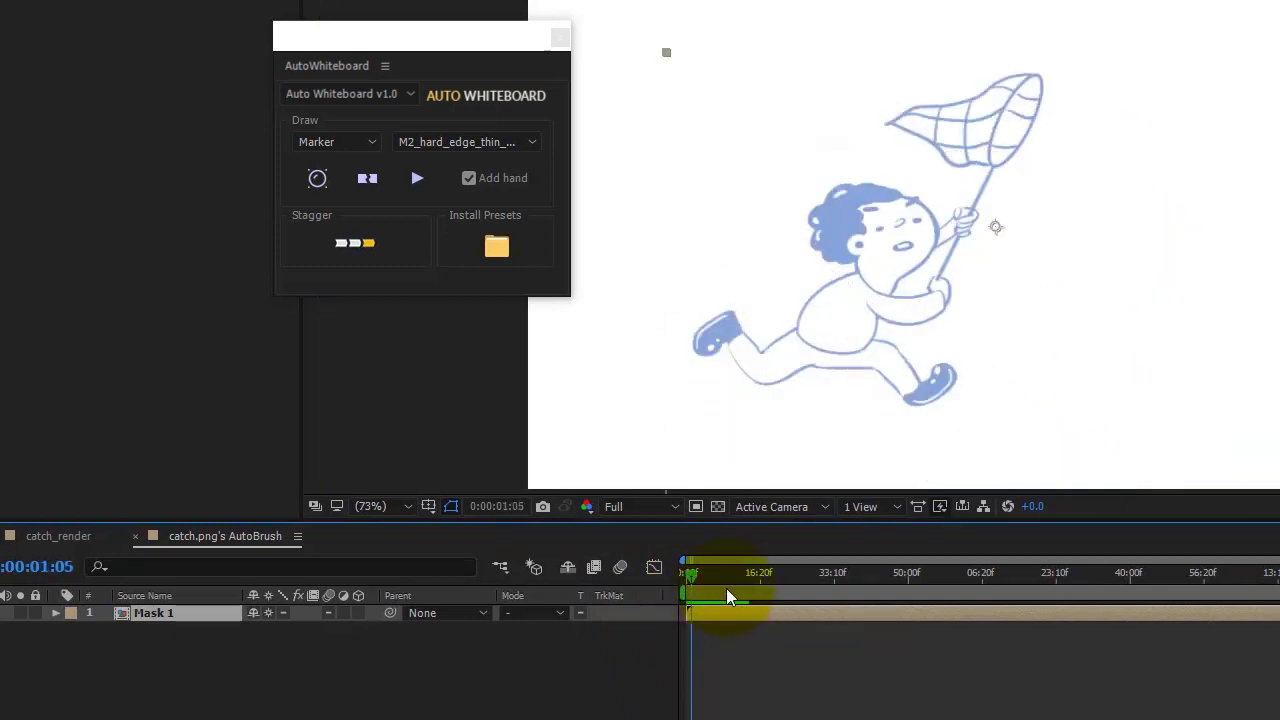
left_click_drag(709, 569, 666, 577)
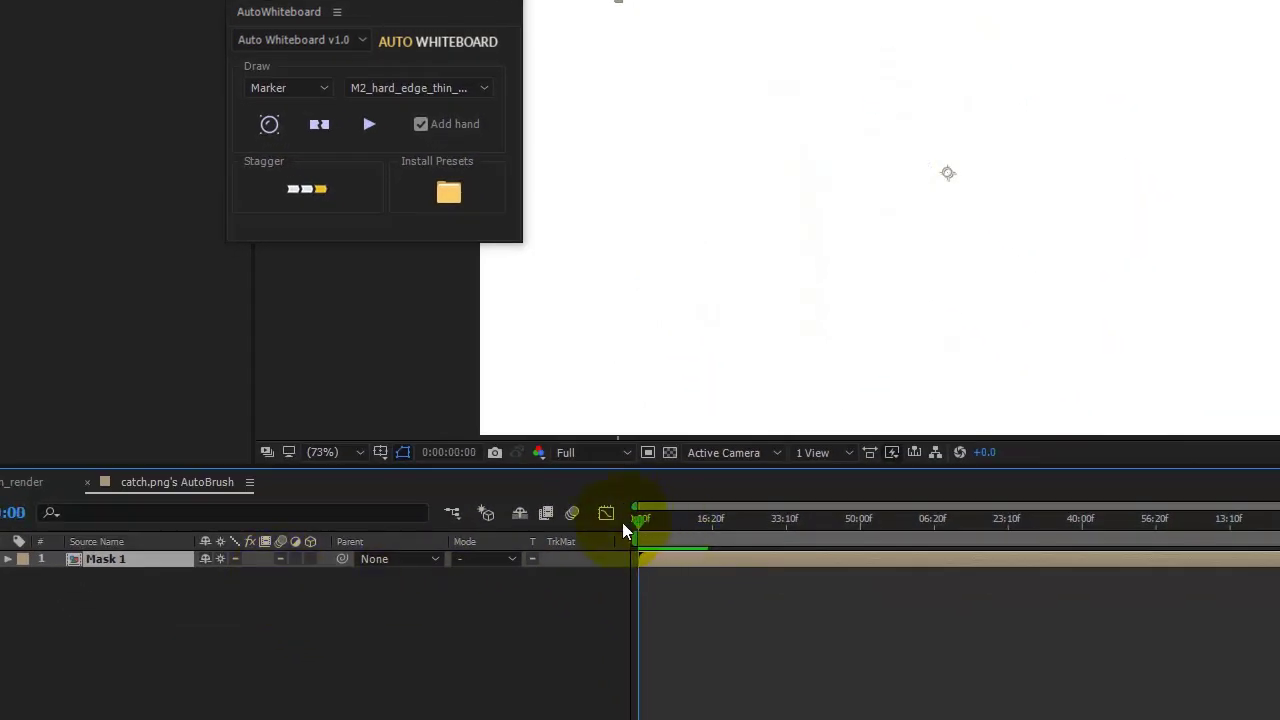
key("space")
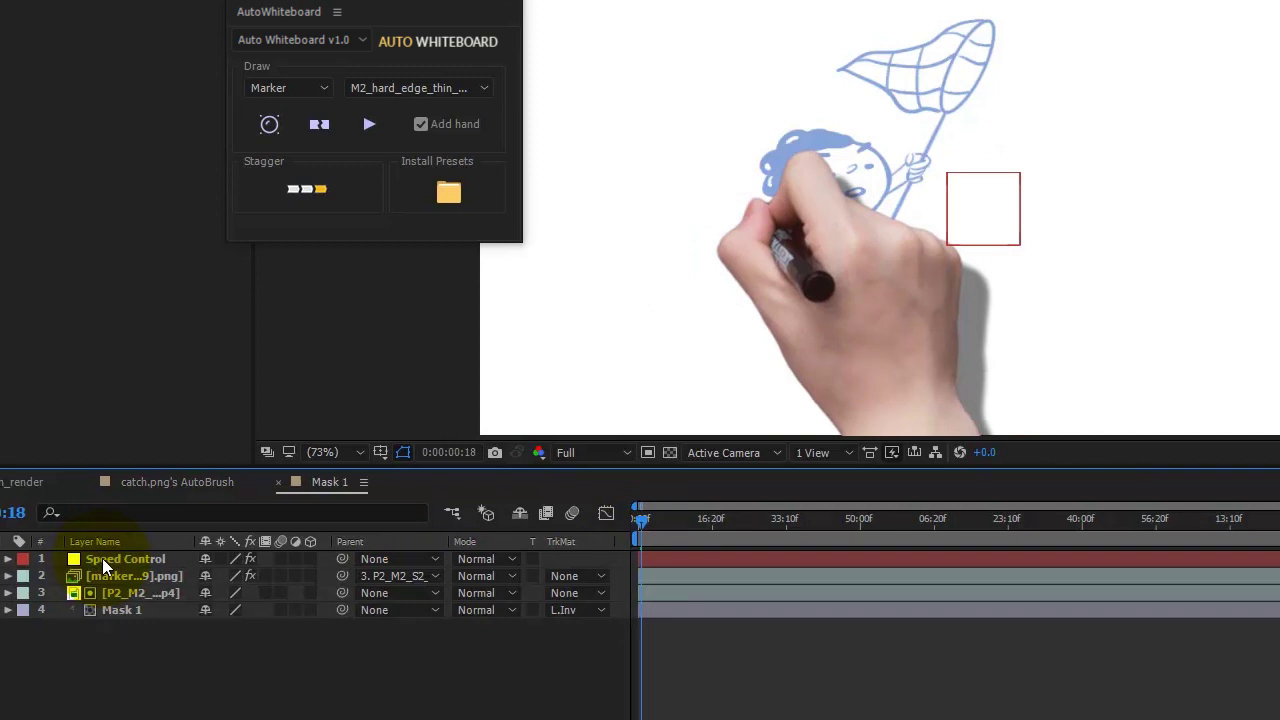
Step: In the Mask 1 composition, set the Speed slider of the Speed Control layer to 298 and preview from the start
left_click(102, 558)
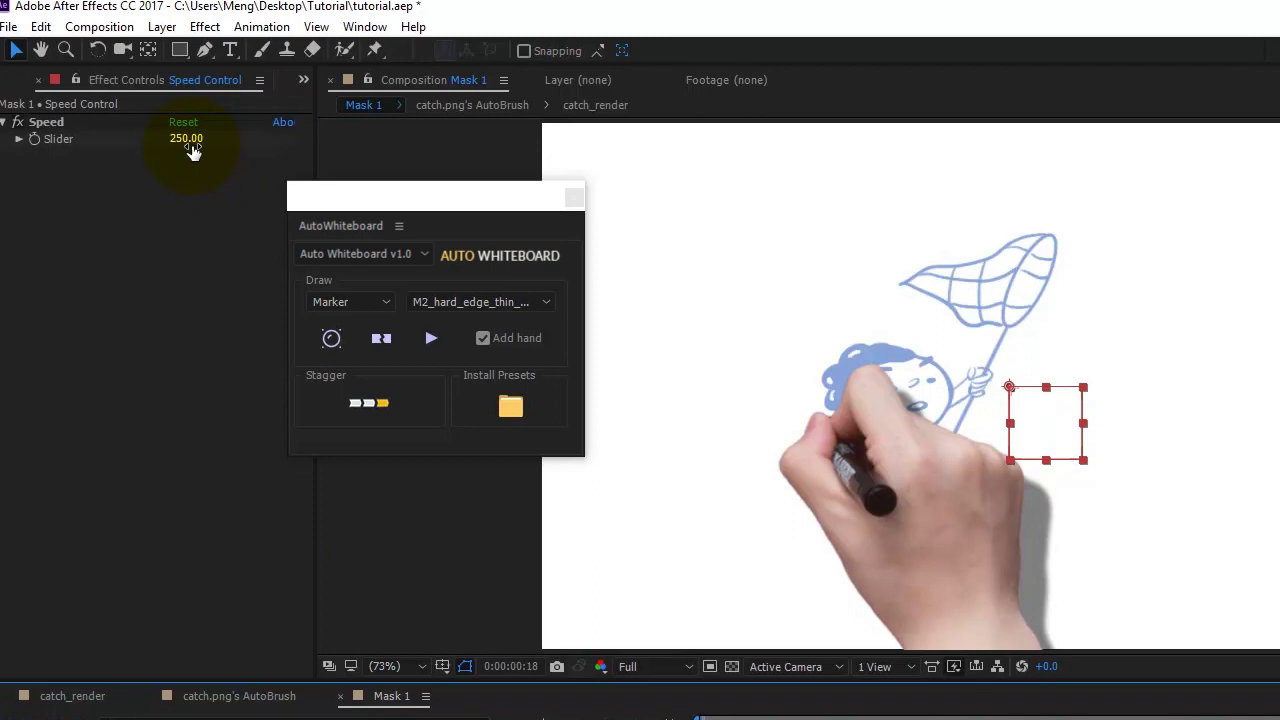
left_click_drag(193, 148, 226, 140)
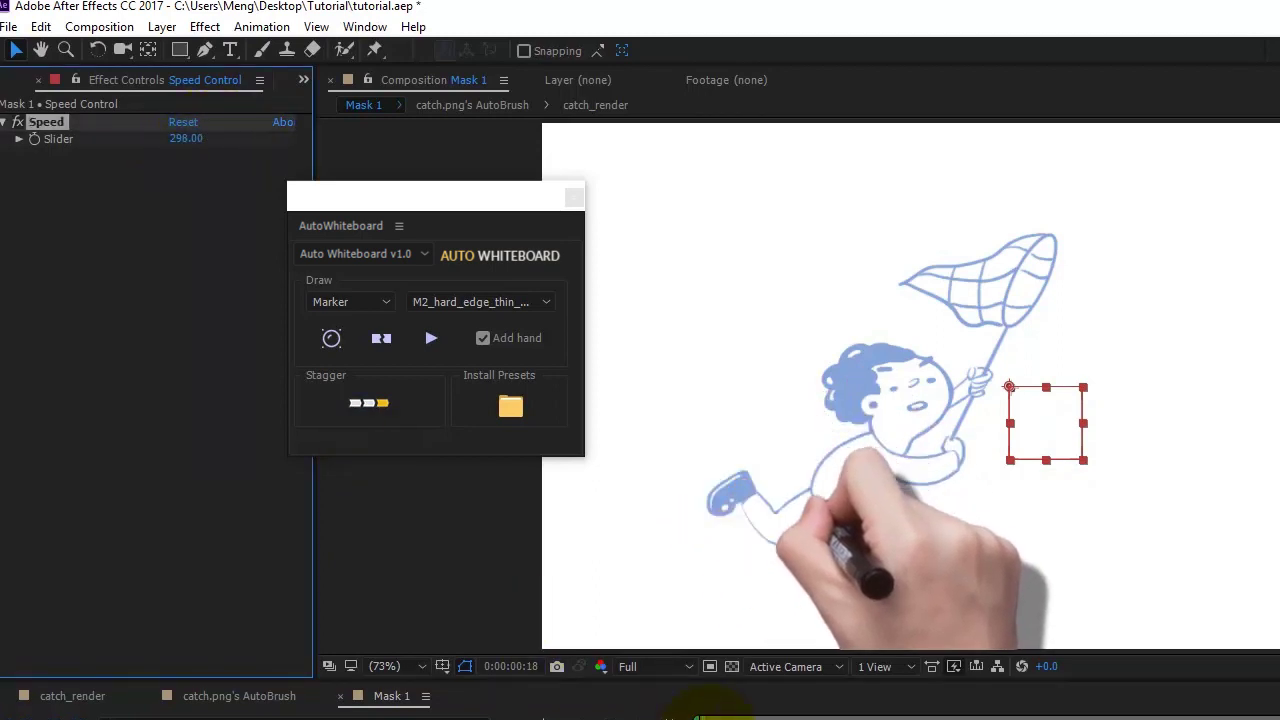
left_click_drag(708, 718, 666, 718)
key("space")
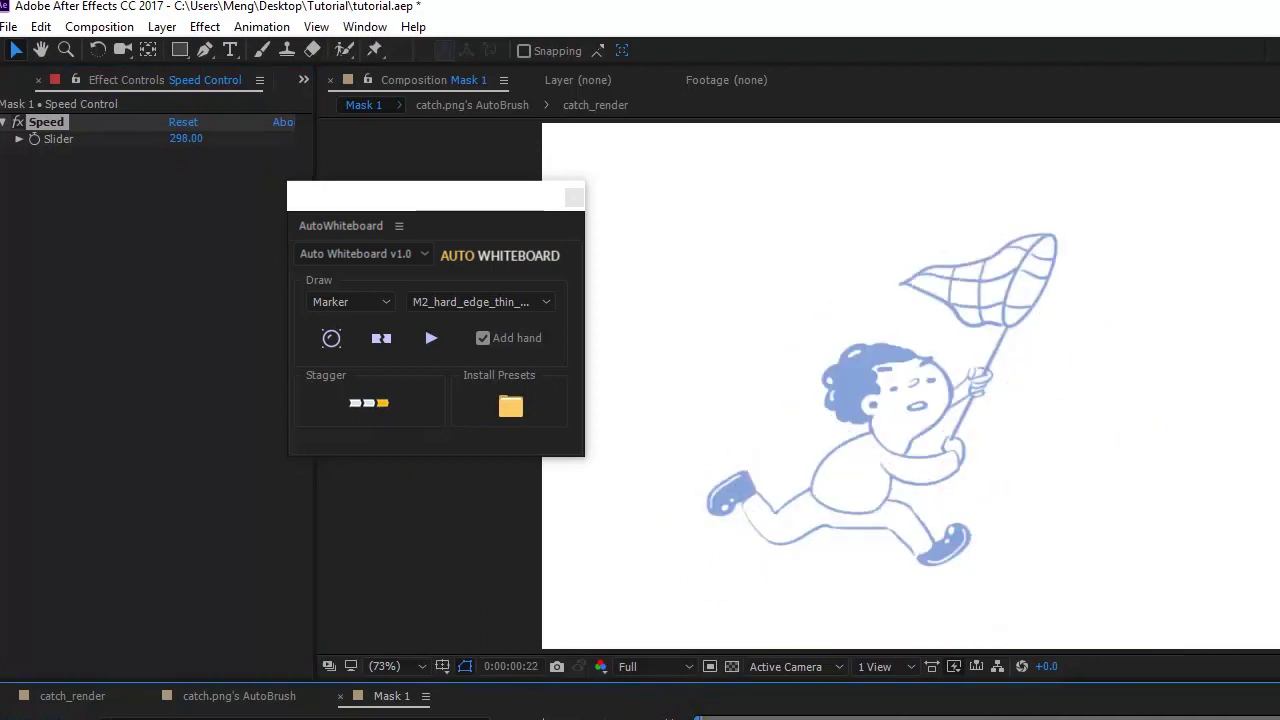
key("space")
key("space")
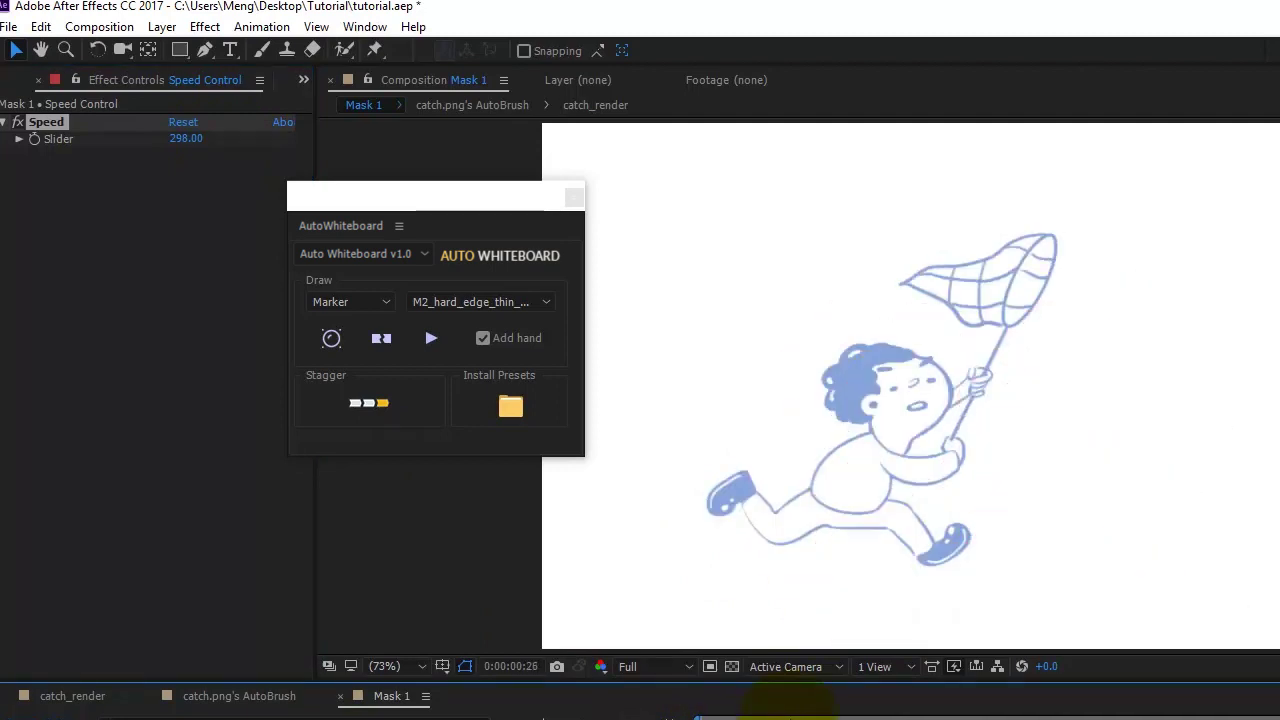
key("space")
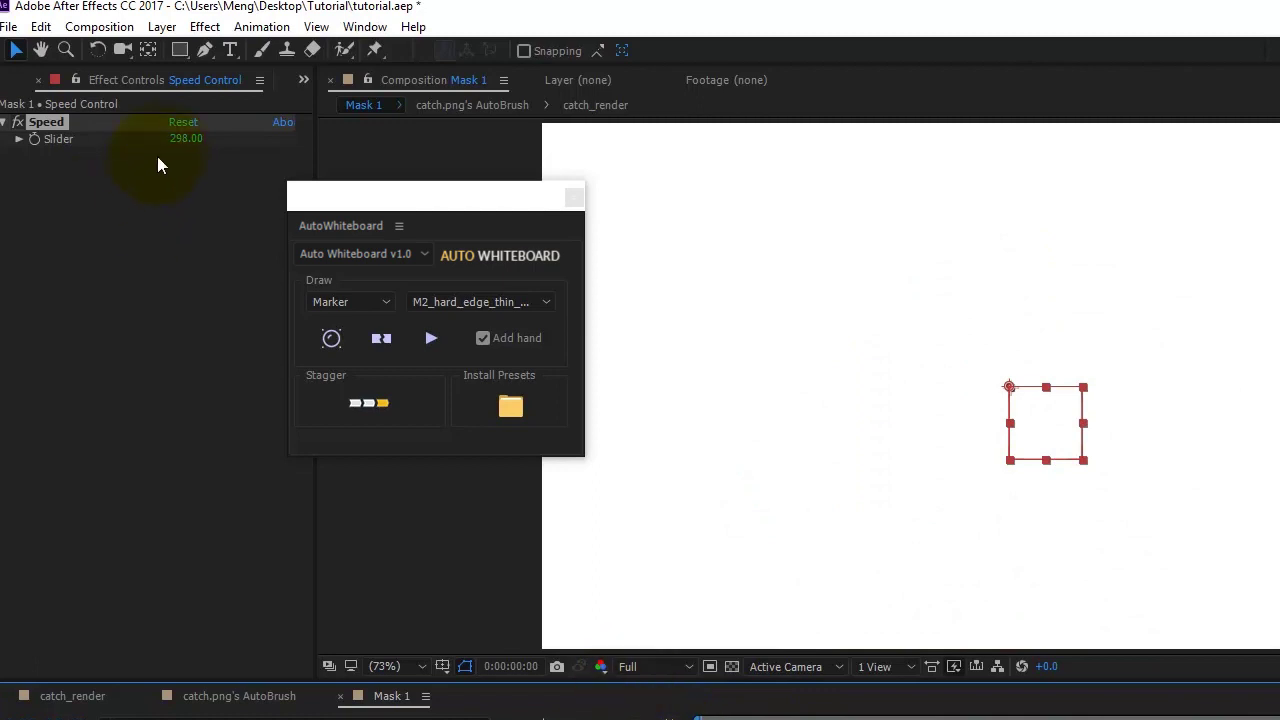
Step: Lower the Speed Control layer's Speed slider to 202 and preview the drawing animation
left_click_drag(178, 139, 135, 151)
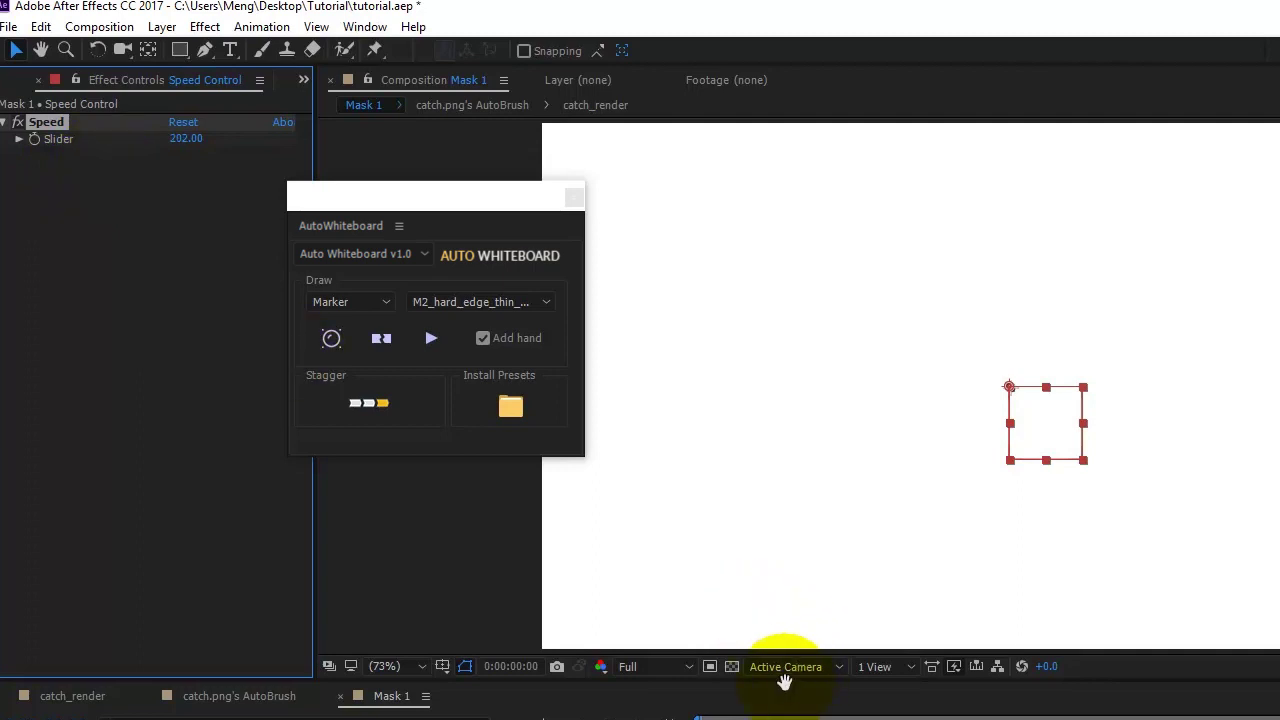
key("space")
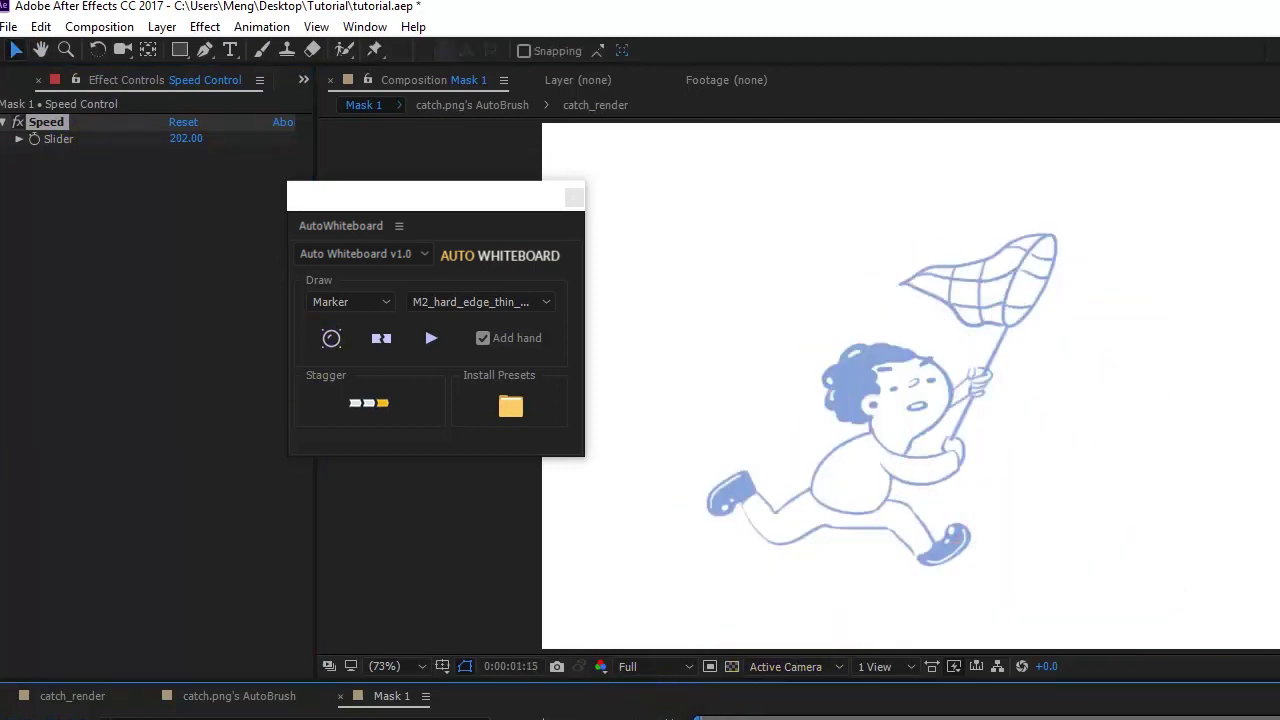
key("space")
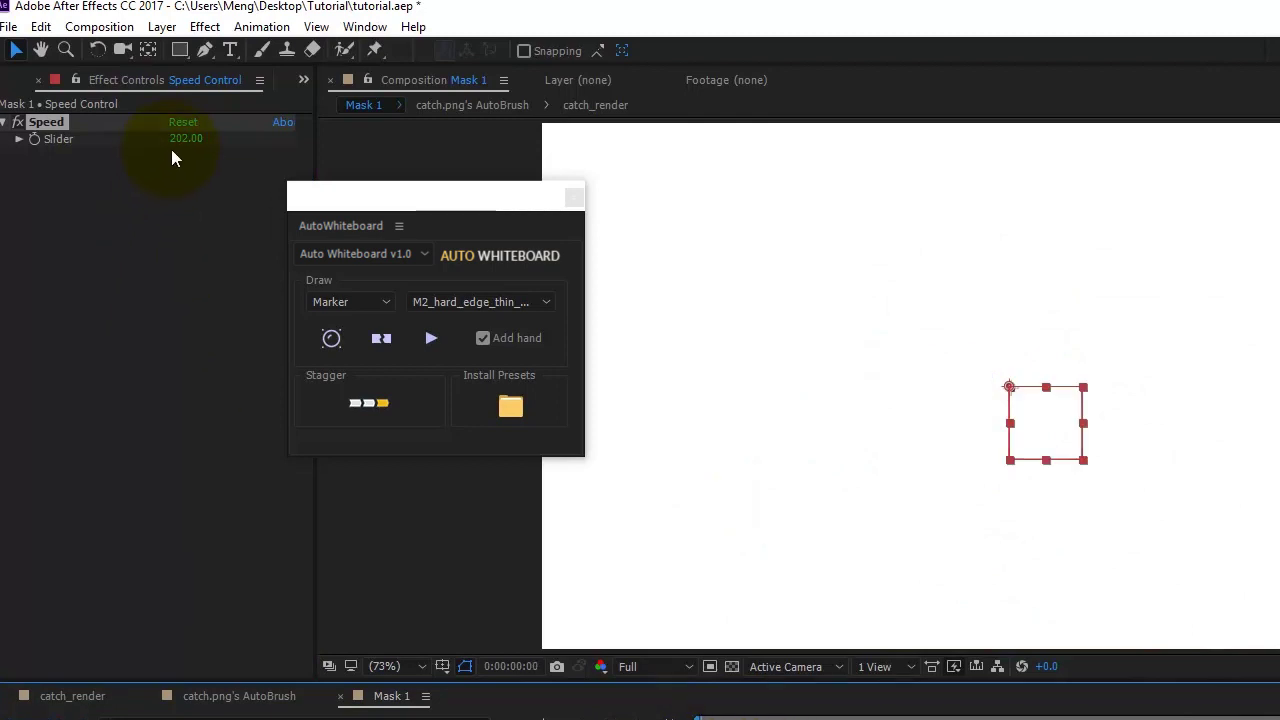
Step: Set the Speed Control layer's Speed slider to 230 and preview the drawing animation
left_click(185, 139)
type("2")
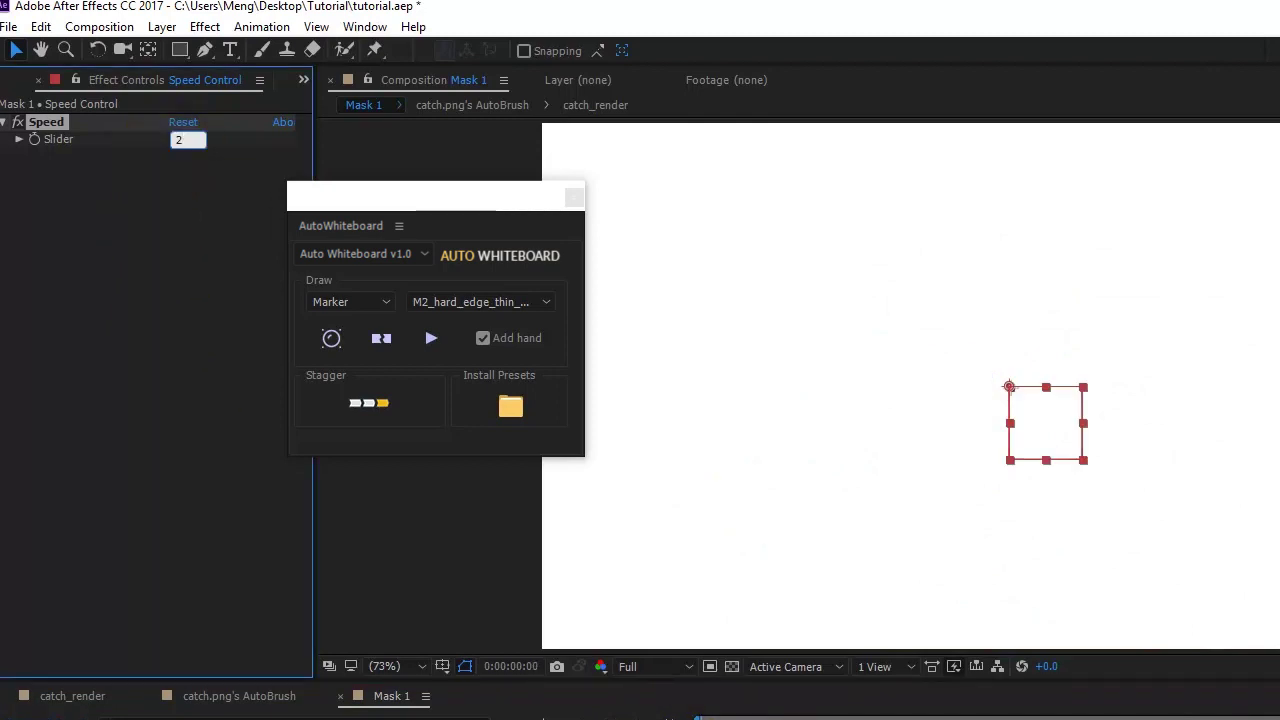
type("30")
key("Return")
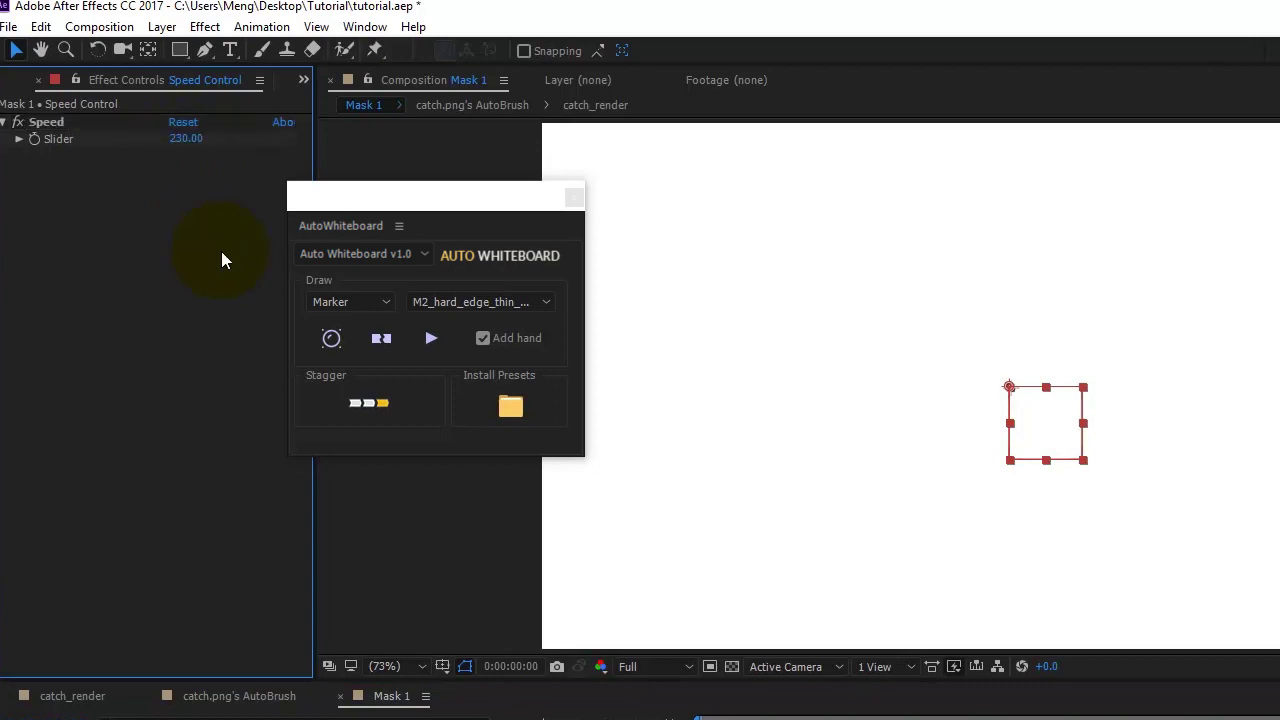
key("space")
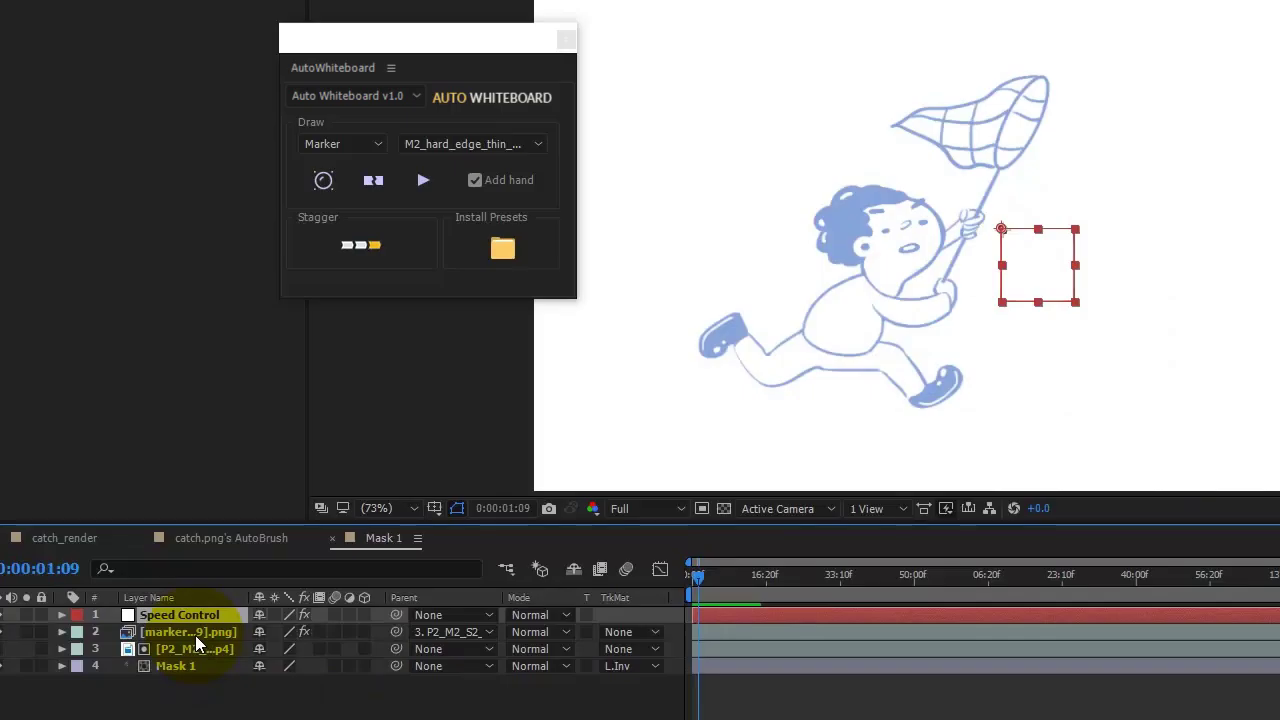
Step: Adjust the marker hand layer's Drop Shadow to 46% opacity, 119° direction, distance 54 and softness 23
left_click(195, 635)
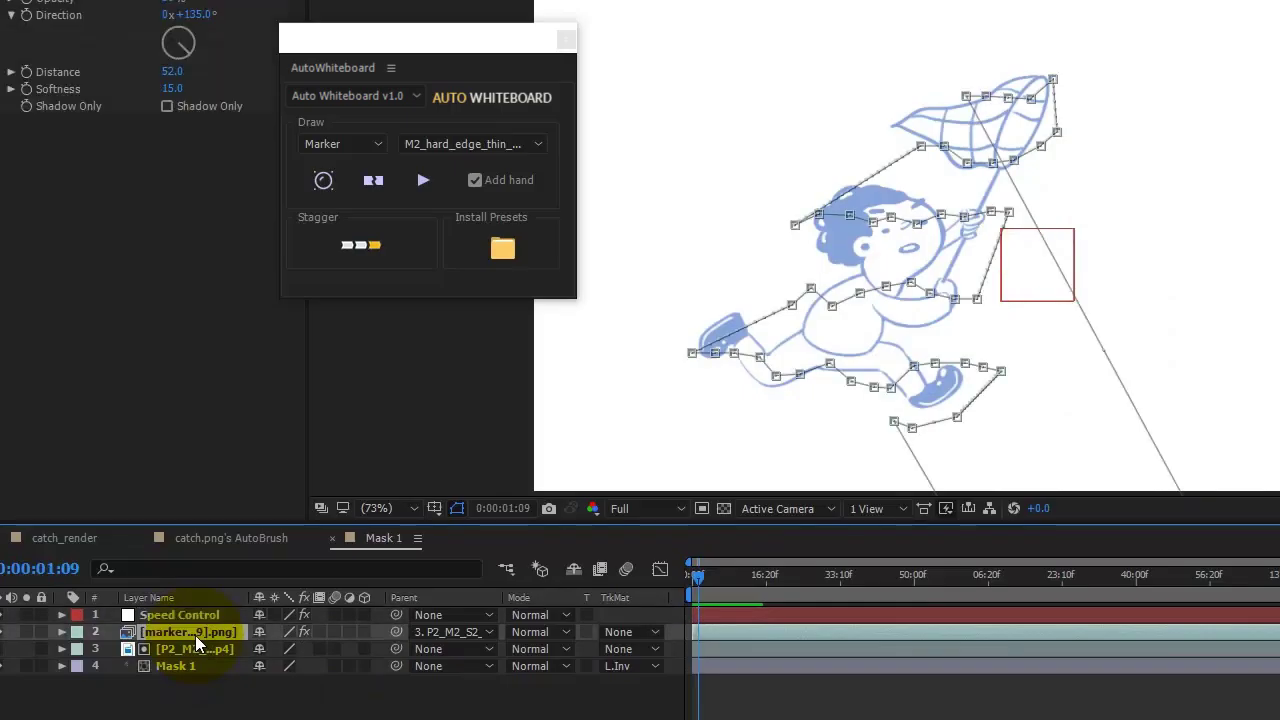
key("ctrl+shift+h")
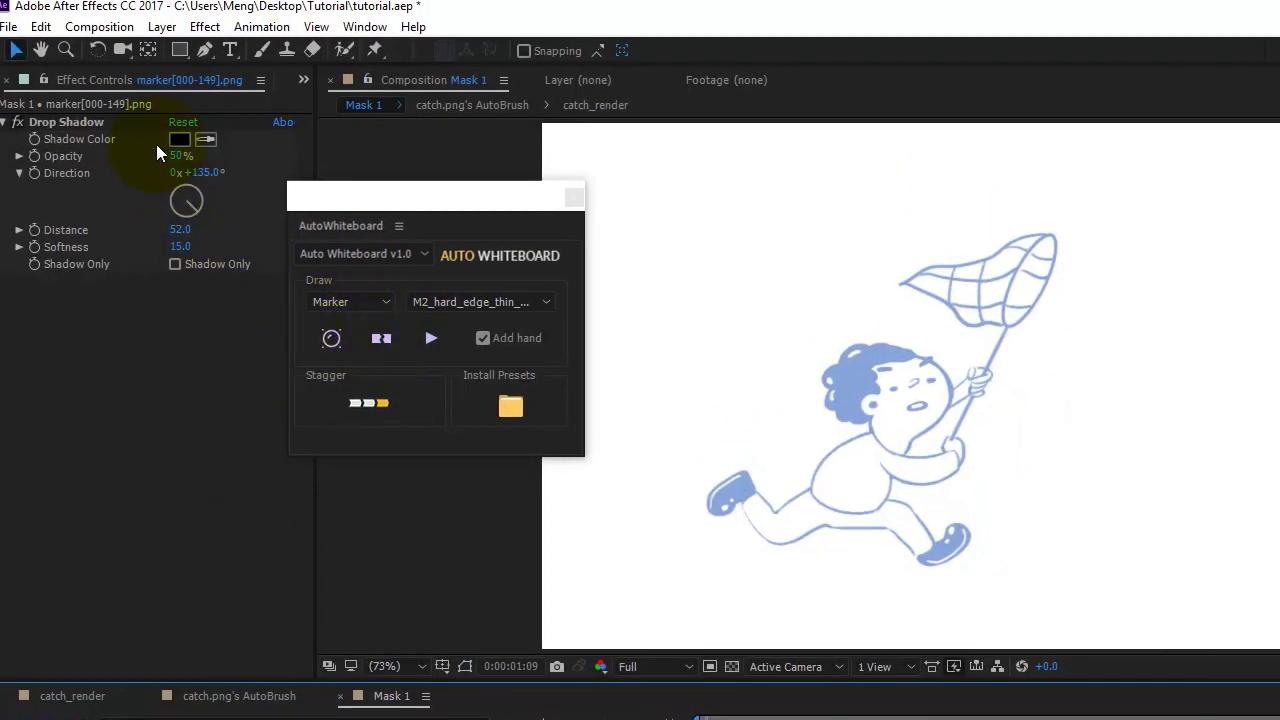
left_click(91, 124)
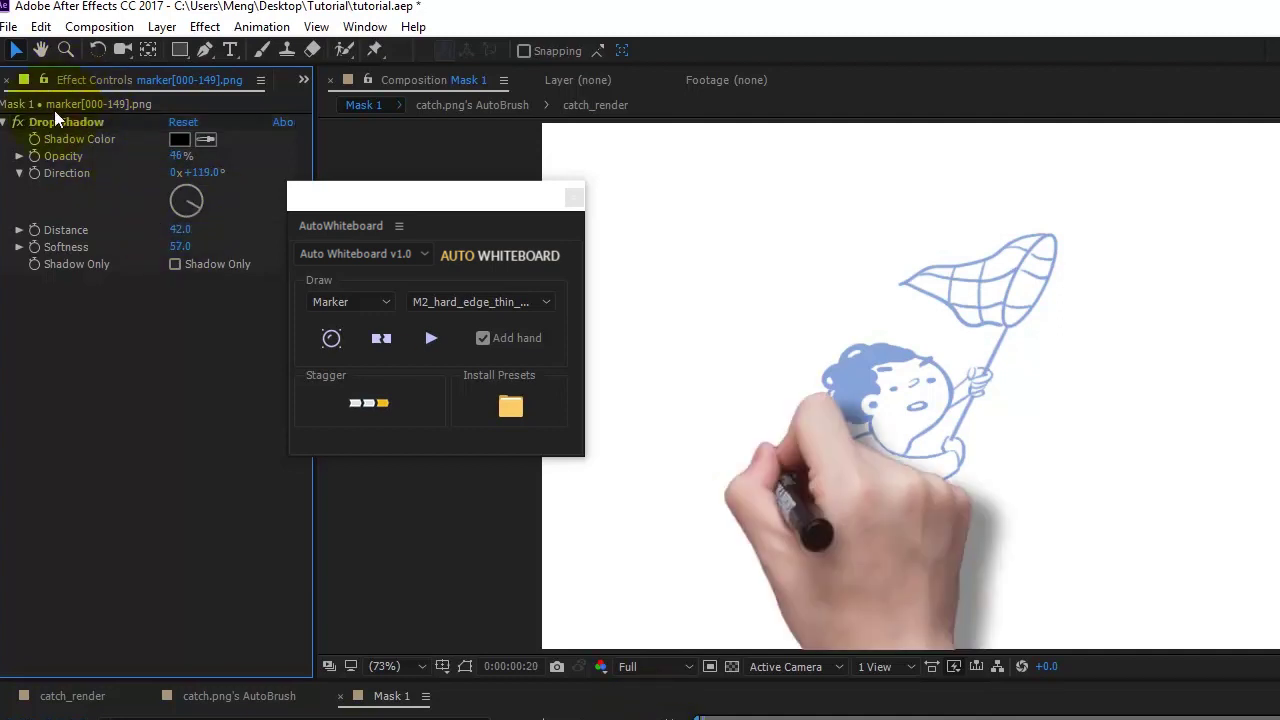
left_click(18, 122)
left_click(18, 122)
left_click_drag(179, 247, 146, 251)
left_click(145, 372)
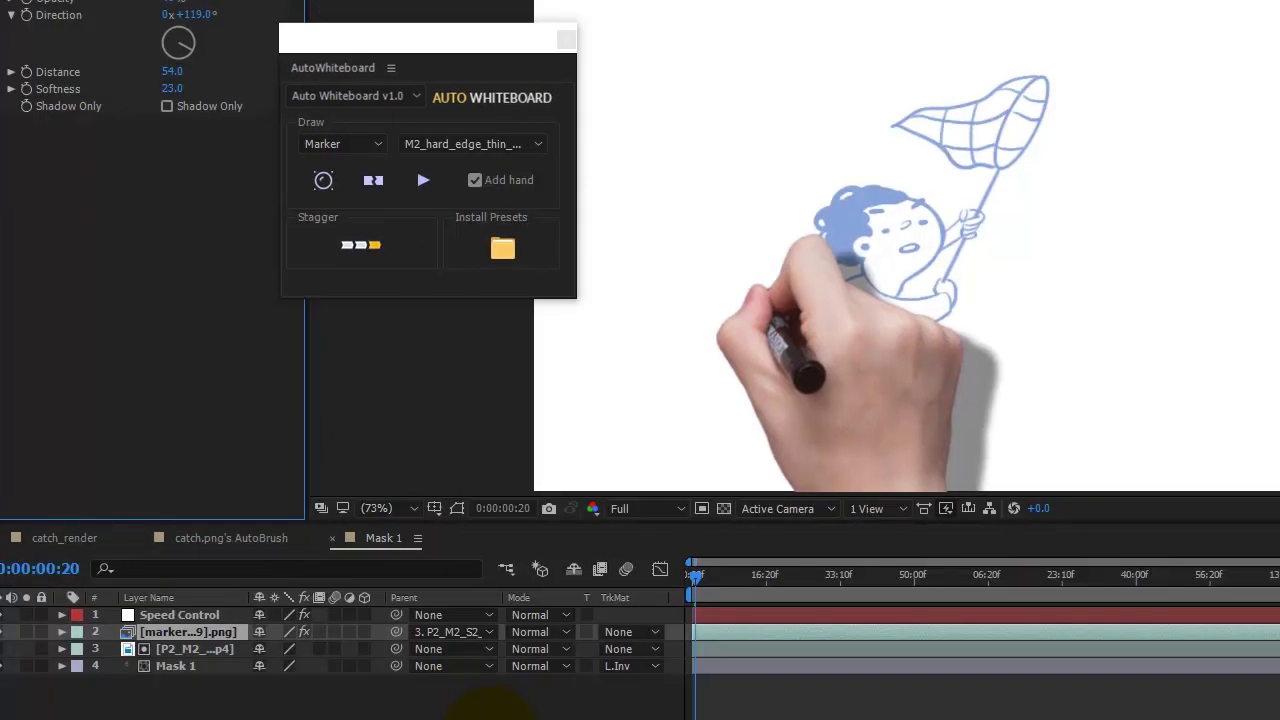
Step: Scale the marker hand layer down to about 325.8, 191.4% and preview the animation from the start
left_click(200, 640)
key("s")
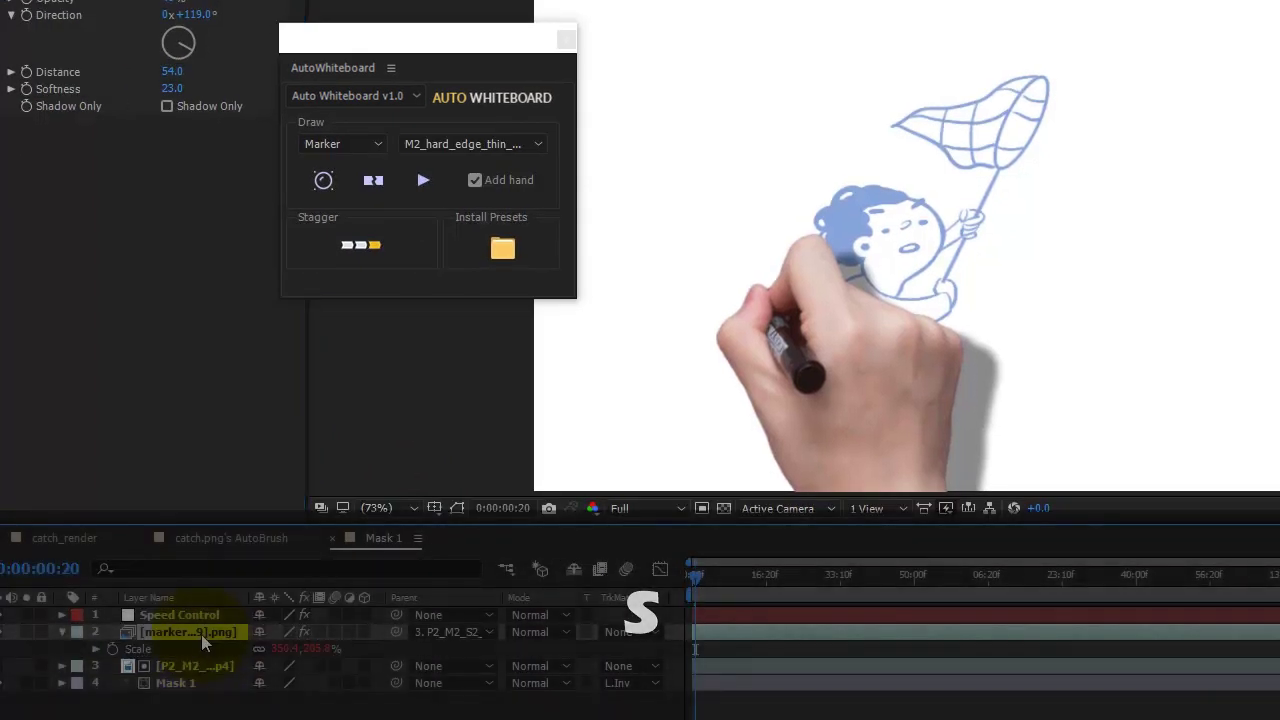
mouse_move(282, 652)
left_mouse_down()
mouse_move(320, 662)
mouse_move(252, 660)
mouse_move(287, 663)
mouse_move(272, 663)
left_mouse_up()
left_click_drag(696, 578, 666, 590)
key("space")
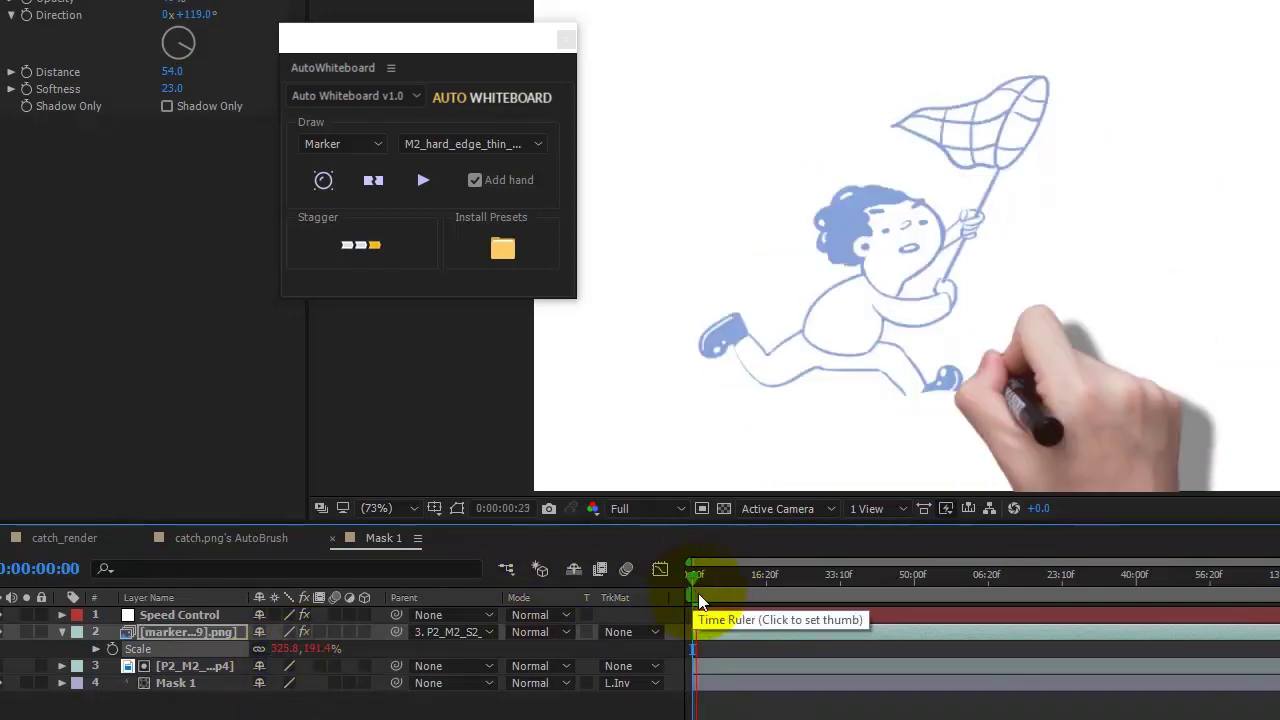
Step: Open the catch_render composition and return to its first frame
left_click(47, 537)
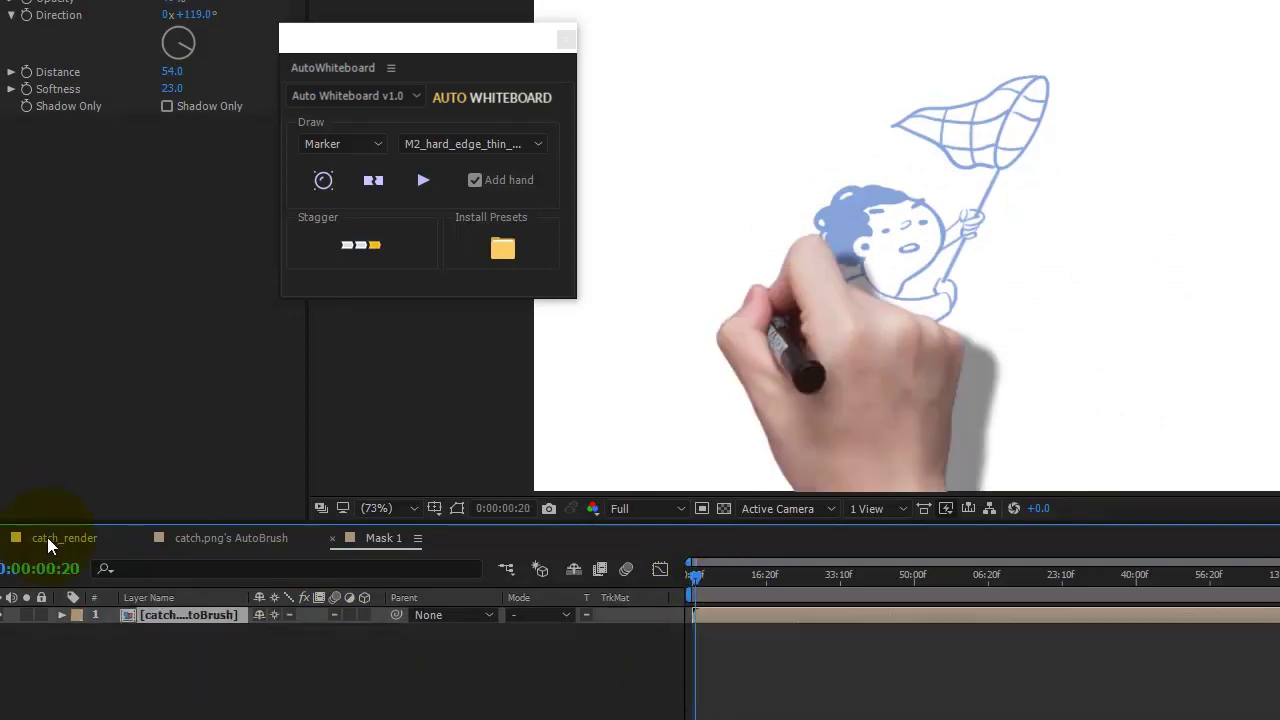
left_click(690, 574)
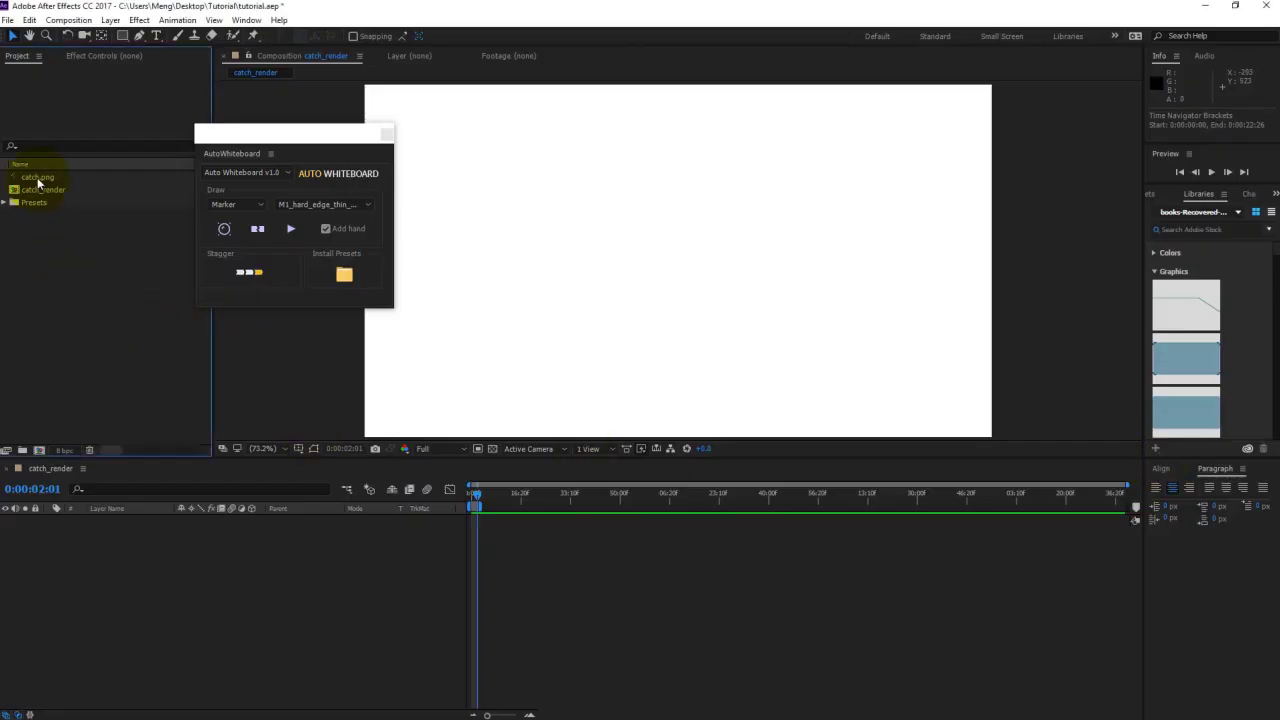
Step: Place catch.png in the empty catch_render composition and generate its AutoWhiteboard AutoBrush composition
mouse_move(38, 180)
left_mouse_down()
mouse_move(466, 223)
mouse_move(629, 277)
mouse_move(676, 274)
left_mouse_up()
left_click(198, 565)
left_click(120, 521)
left_click(224, 229)
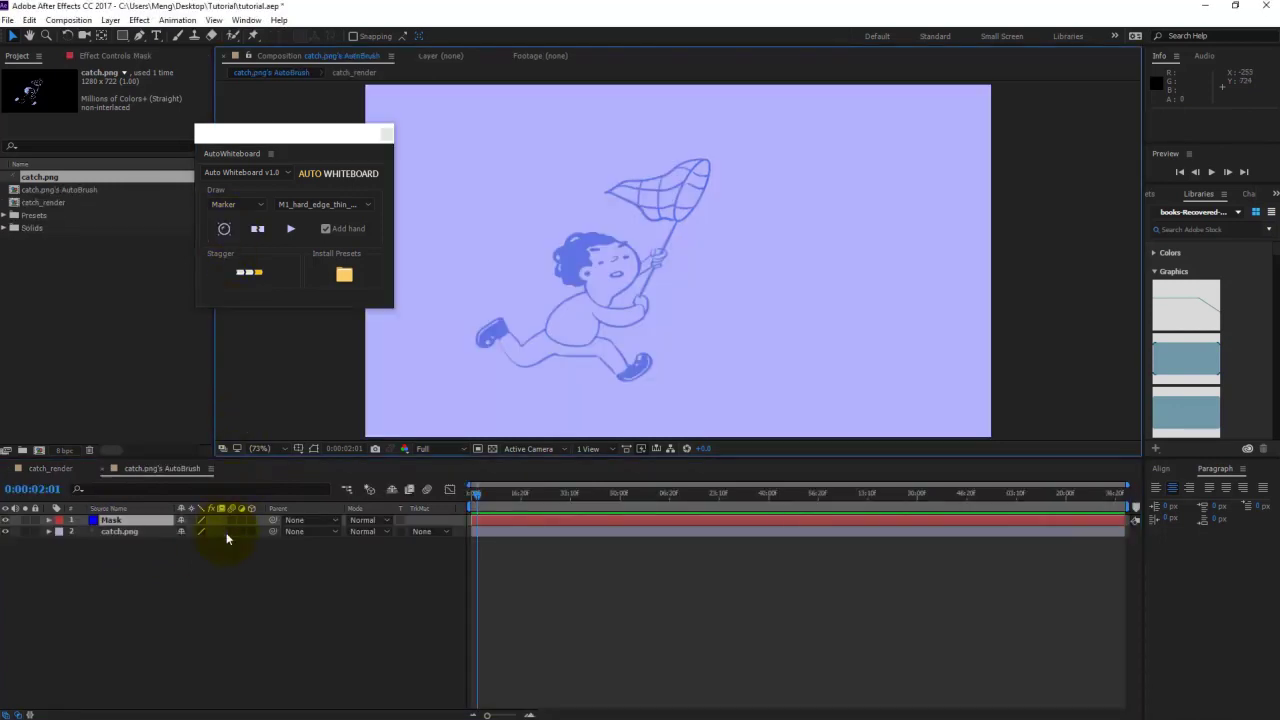
Step: Draw a closed Pen mask on the Mask layer around the running boy's body, leaving out the net and its handle
left_click(208, 566)
left_click(140, 523)
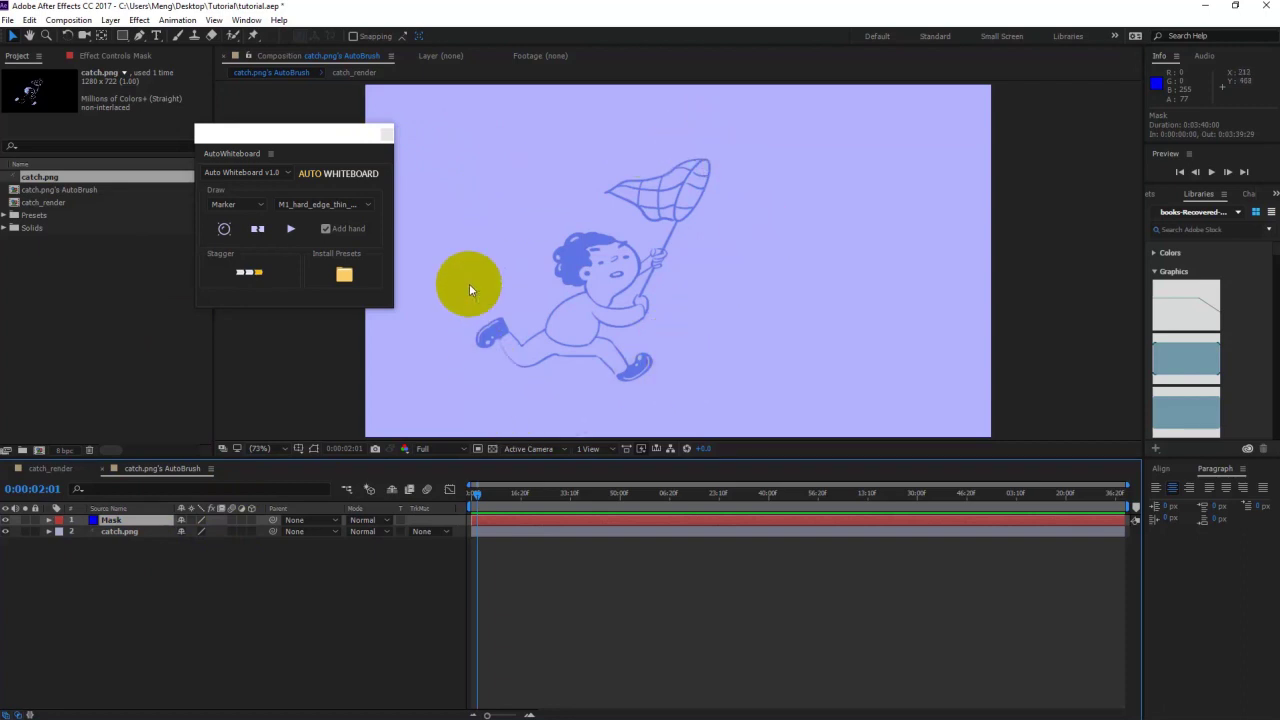
left_click(139, 35)
left_click(464, 345)
left_click(467, 318)
left_click(496, 300)
left_click(528, 326)
left_click(543, 305)
left_click(555, 292)
left_click(542, 242)
left_click(574, 218)
left_click(610, 217)
left_click(643, 243)
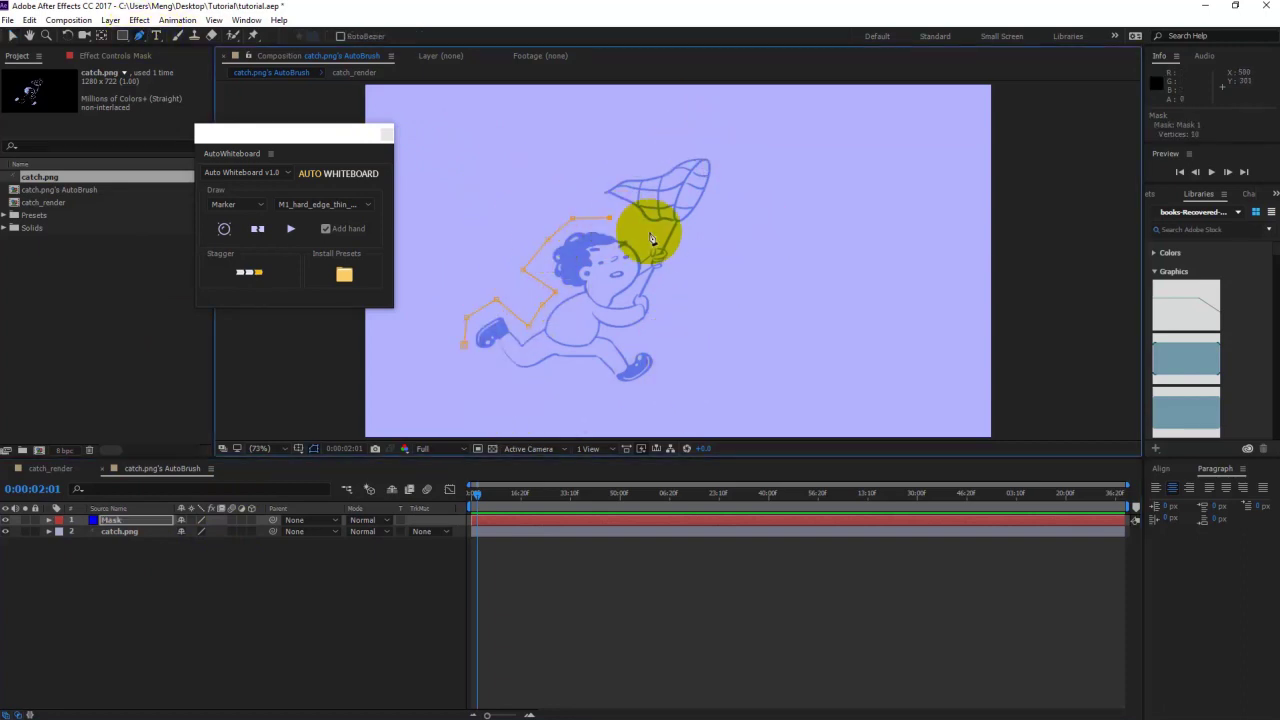
scroll(649, 234, "up", 2)
left_click(642, 272)
left_click(664, 257)
left_click(687, 271)
left_click(651, 341)
left_click(618, 375)
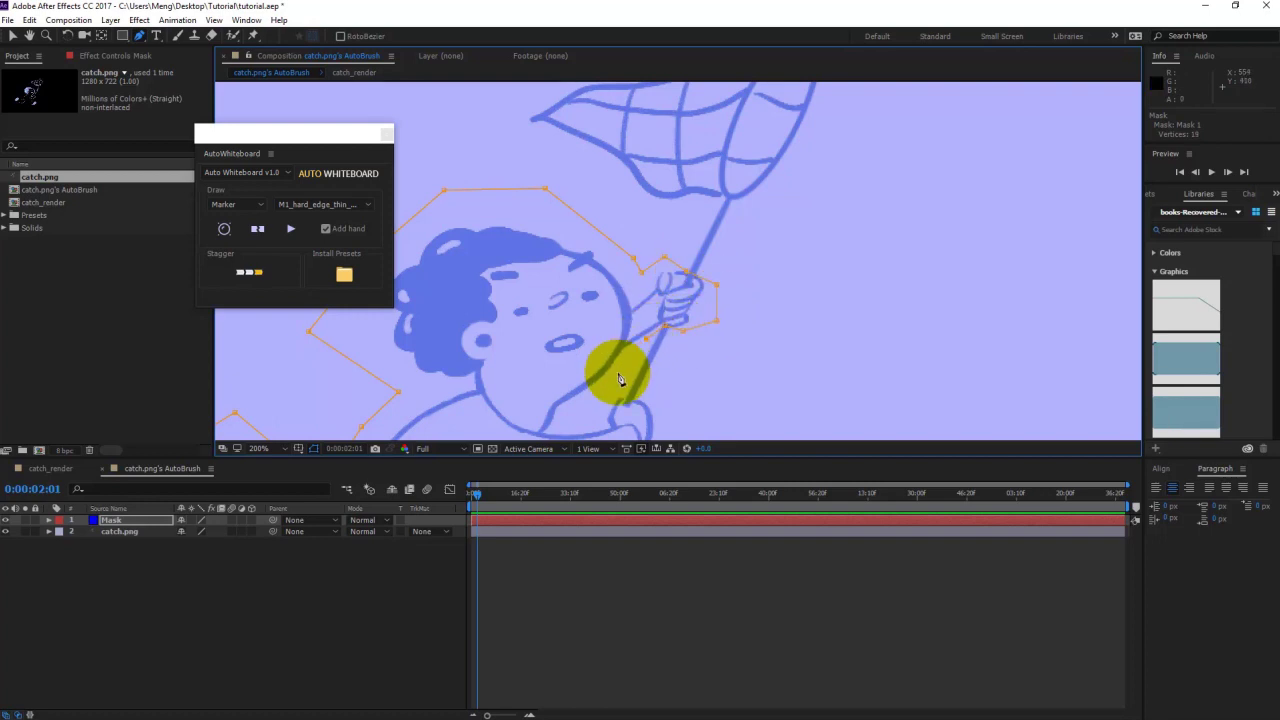
left_click(588, 400)
left_click(619, 390)
left_click(644, 399)
left_click(676, 413)
scroll(675, 410, "down", 1)
left_click(668, 372)
left_click_drag(733, 419, 762, 364)
left_click(718, 369)
left_click(686, 403)
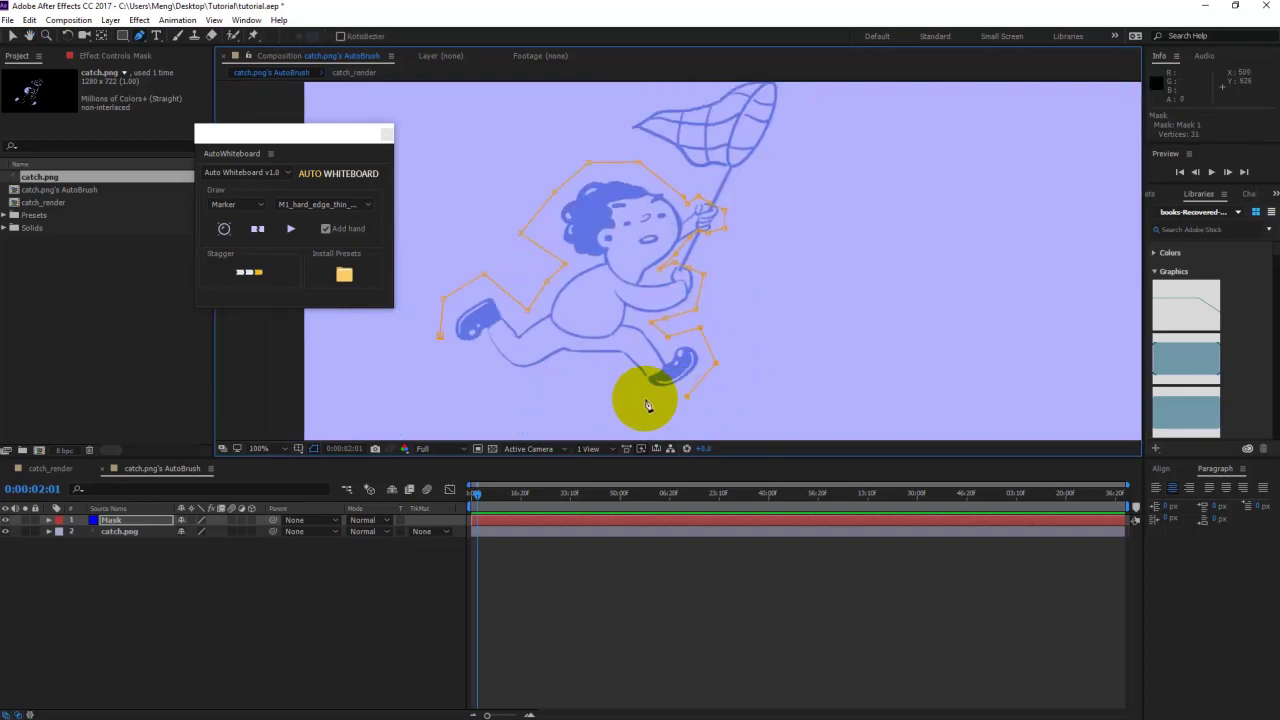
left_click(651, 406)
left_click(594, 369)
left_click(517, 386)
left_click(441, 344)
Step: Draw a second closed mask tightly around the net's handle, from the net's base down to the boy's lower hand
scroll(777, 139, "up", 1)
left_click_drag(848, 165, 741, 293)
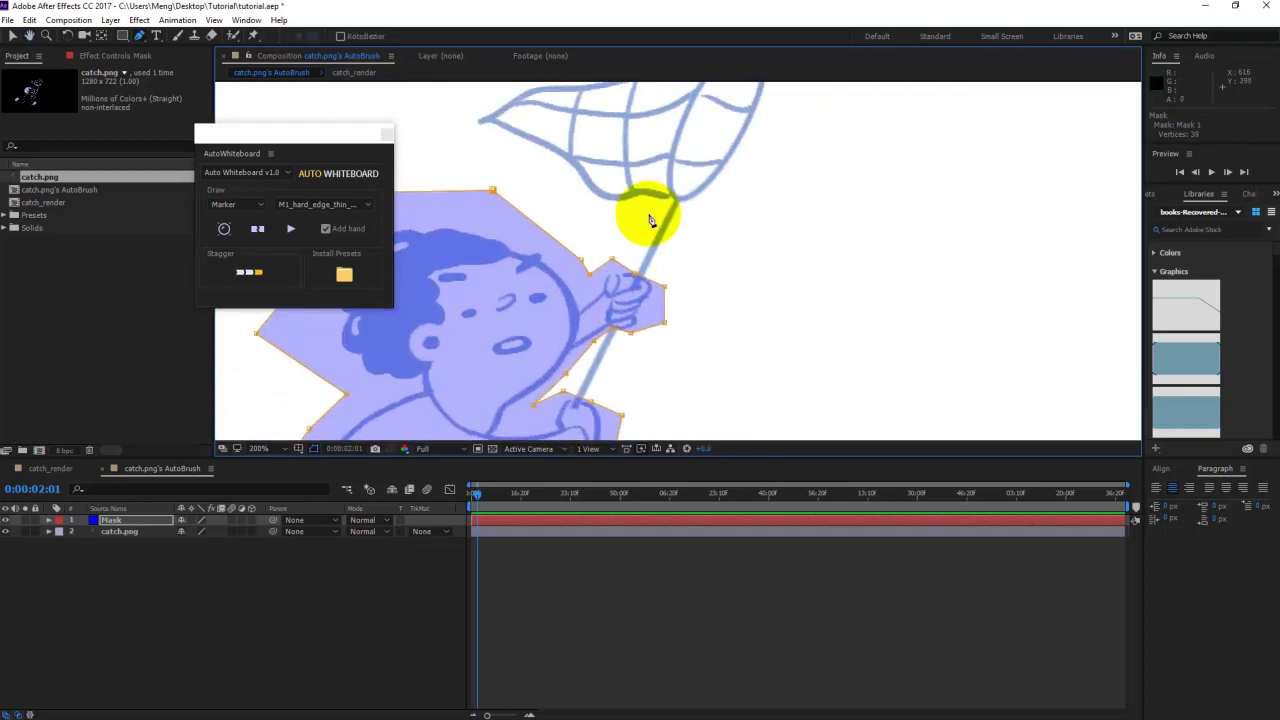
left_click(656, 211)
left_click(666, 203)
left_click(682, 204)
left_click(685, 224)
left_click(666, 250)
left_click(620, 358)
left_click(585, 413)
left_click(567, 413)
left_click(558, 406)
left_click(585, 360)
left_click(641, 231)
left_click(656, 211)
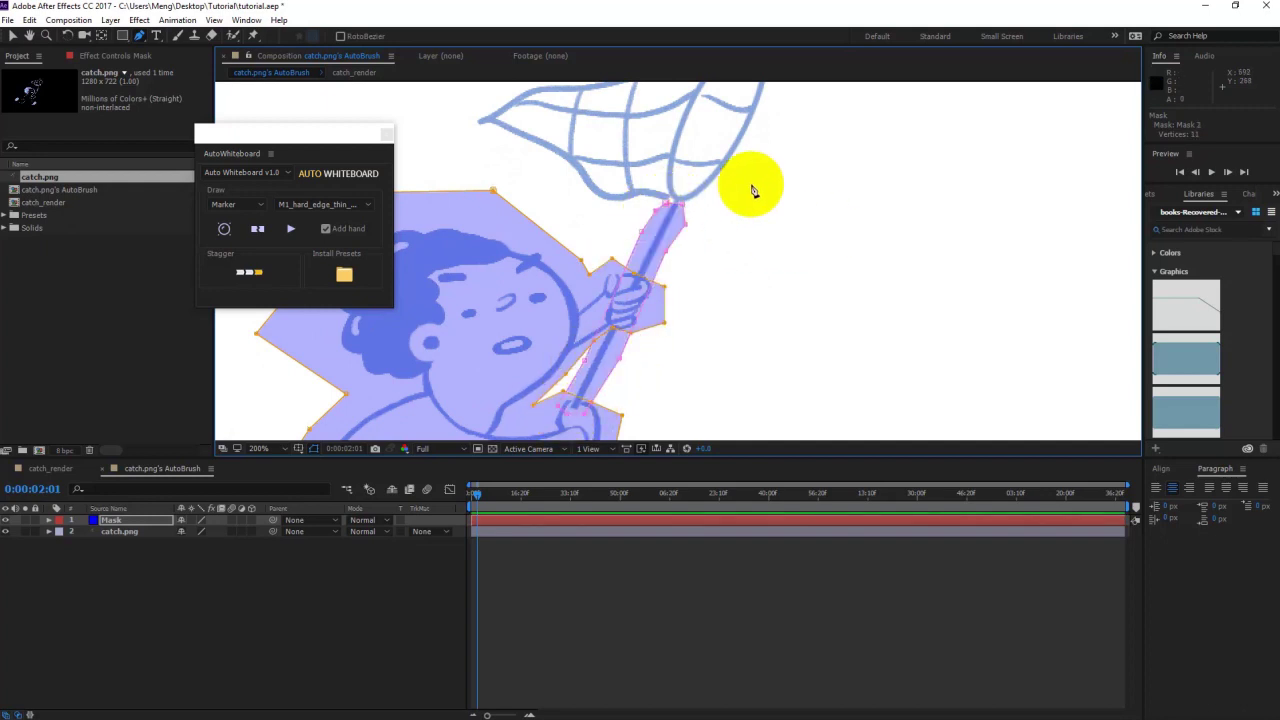
Step: Draw a third closed mask around the net and split catch.png into separate layers by mask with AutoWhiteboard
left_click(613, 210)
left_click(645, 201)
scroll(697, 194, "up", 1)
left_click(628, 286)
left_click(674, 306)
left_click(734, 286)
left_click(773, 198)
scroll(773, 198, "down", 1)
left_click_drag(648, 219, 822, 161)
left_click(810, 120)
left_click(508, 204)
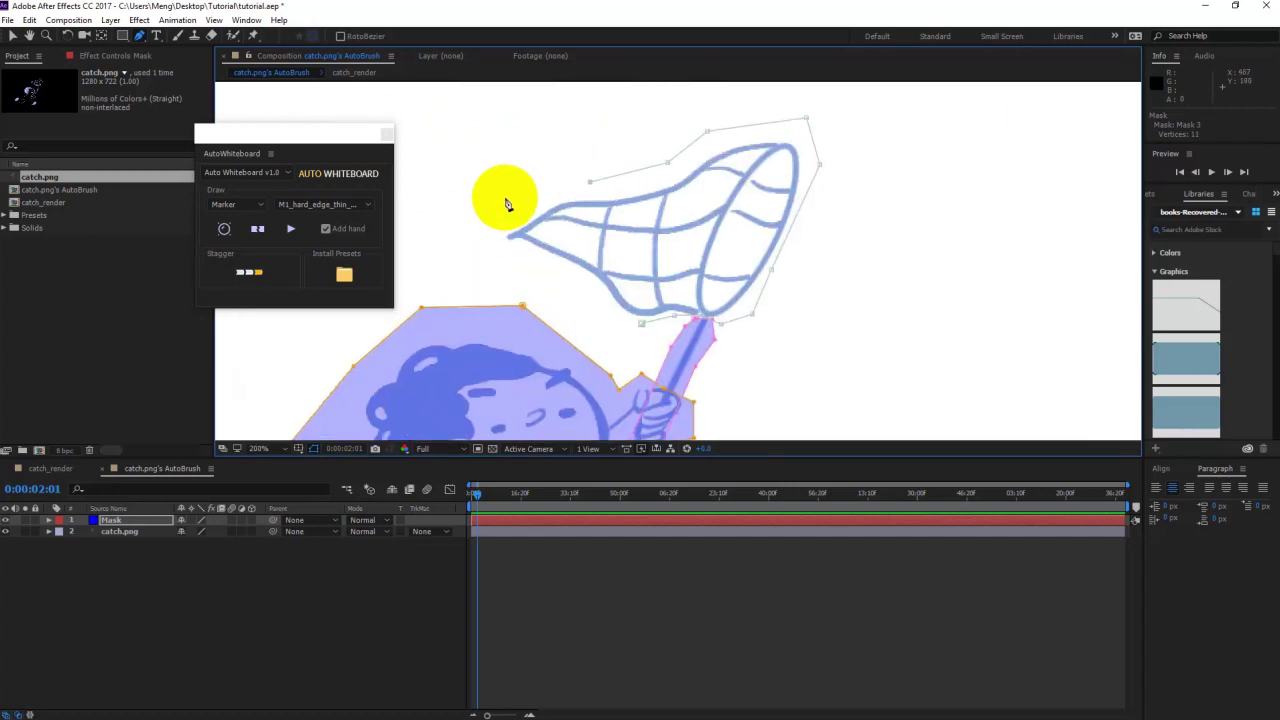
left_click(579, 283)
left_click(617, 312)
left_click(644, 318)
scroll(644, 318, "up", 1)
left_click_drag(712, 377, 724, 363)
scroll(725, 368, "down", 4)
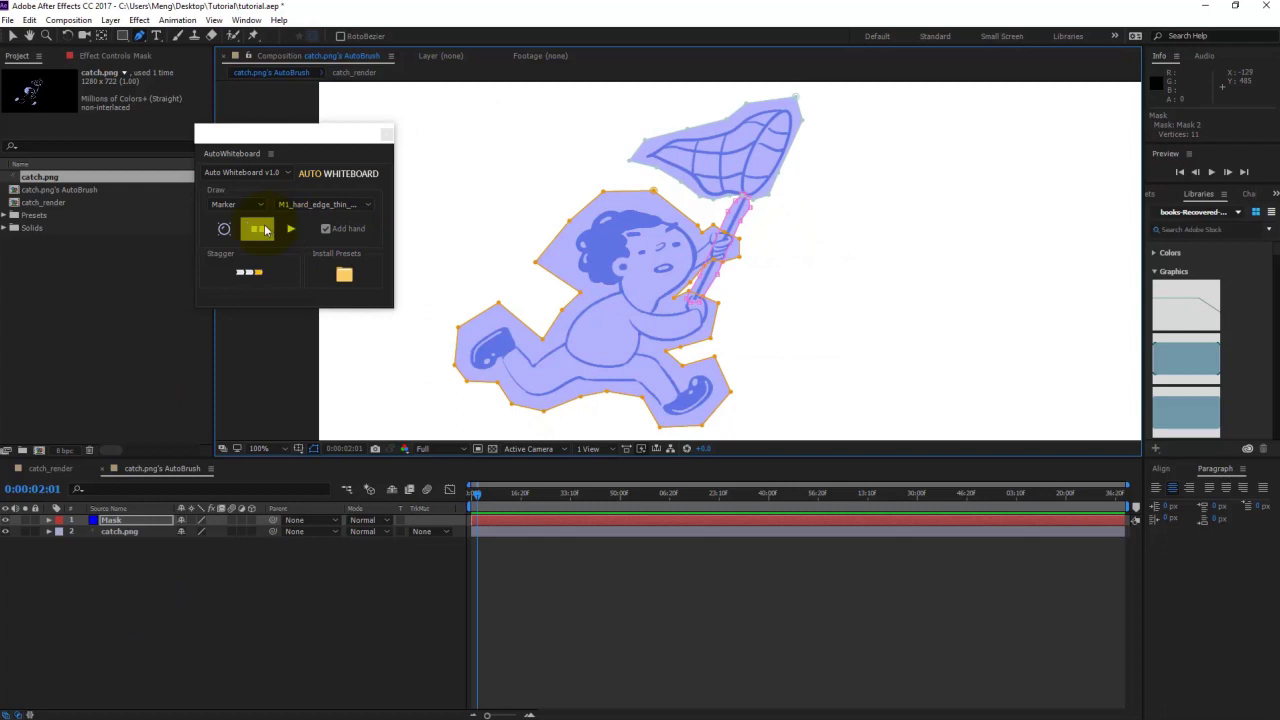
left_click(262, 229)
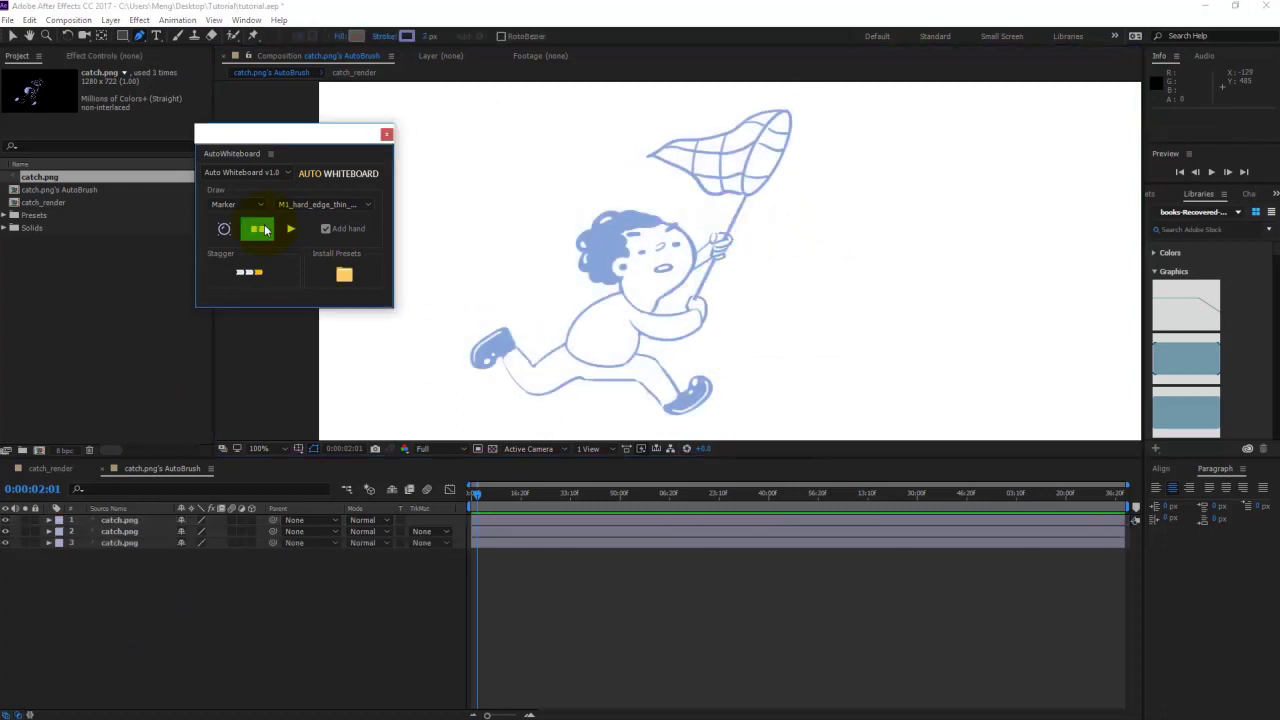
Step: Solo the split catch.png layers one at a time to examine which part of the drawing each contains
left_click_drag(130, 609, 107, 508)
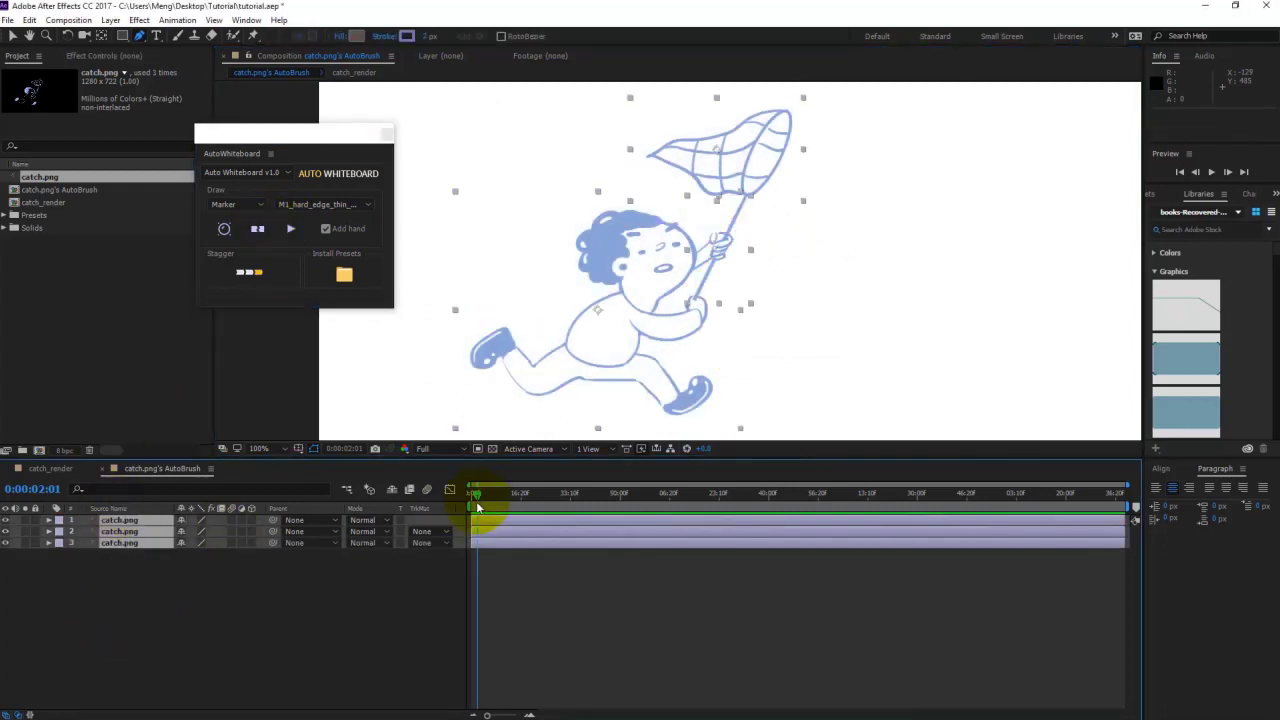
left_click(133, 628)
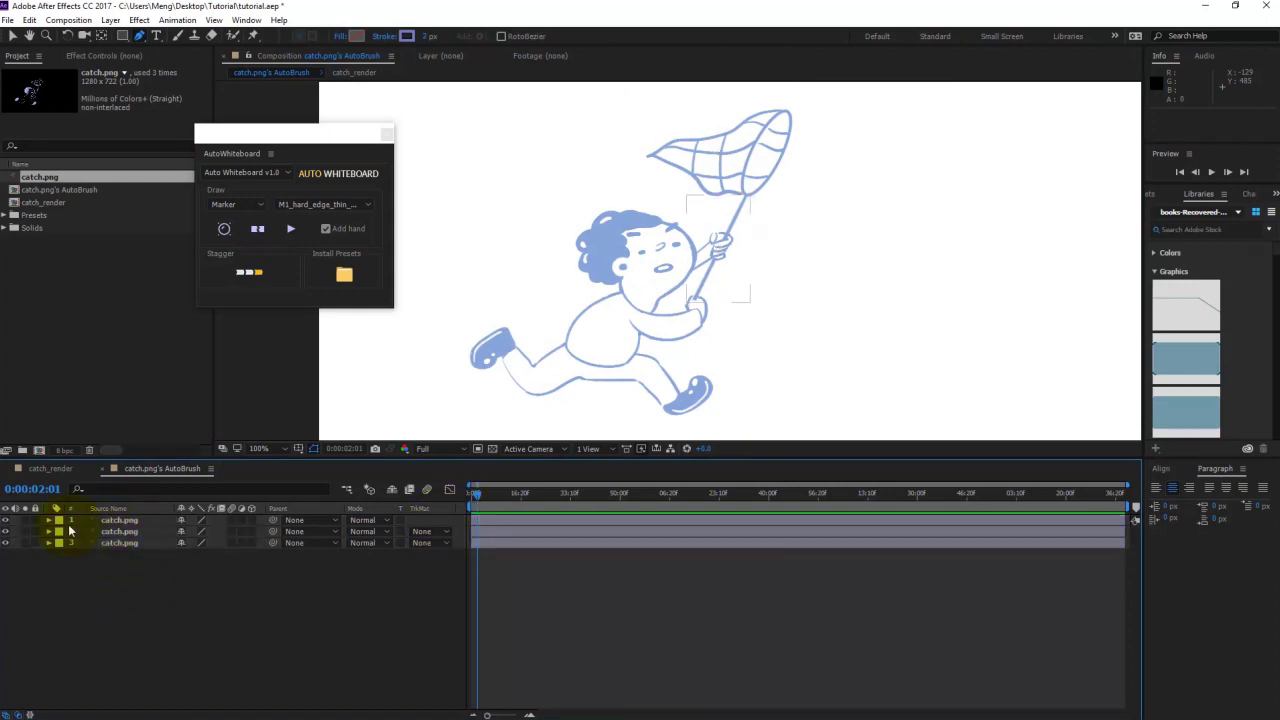
left_click(27, 521)
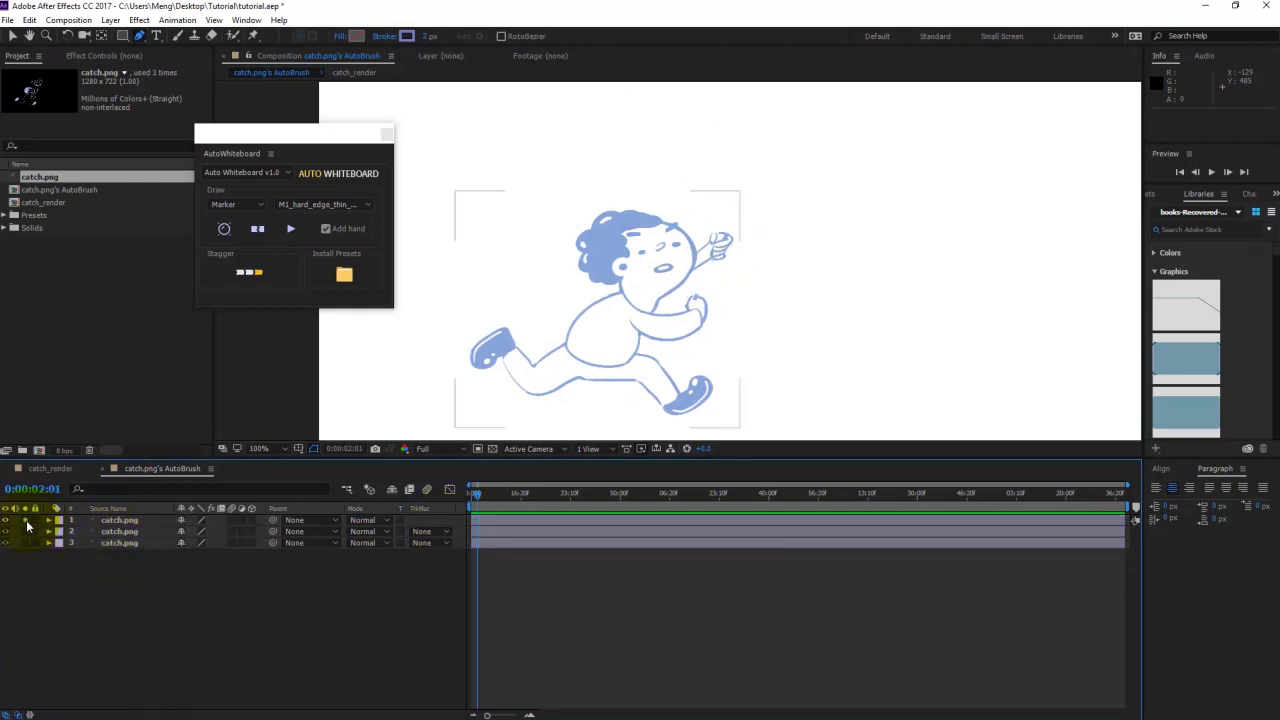
left_click(27, 521)
left_click(27, 521)
left_click(27, 521)
left_click(26, 531)
left_click(25, 530)
left_click(27, 520)
left_click(27, 521)
left_click(27, 543)
Step: Generate the boy layer's drawing animation with the M2_hard_edge_thin_horizontal marker preset and return to the first frame
left_click(119, 521)
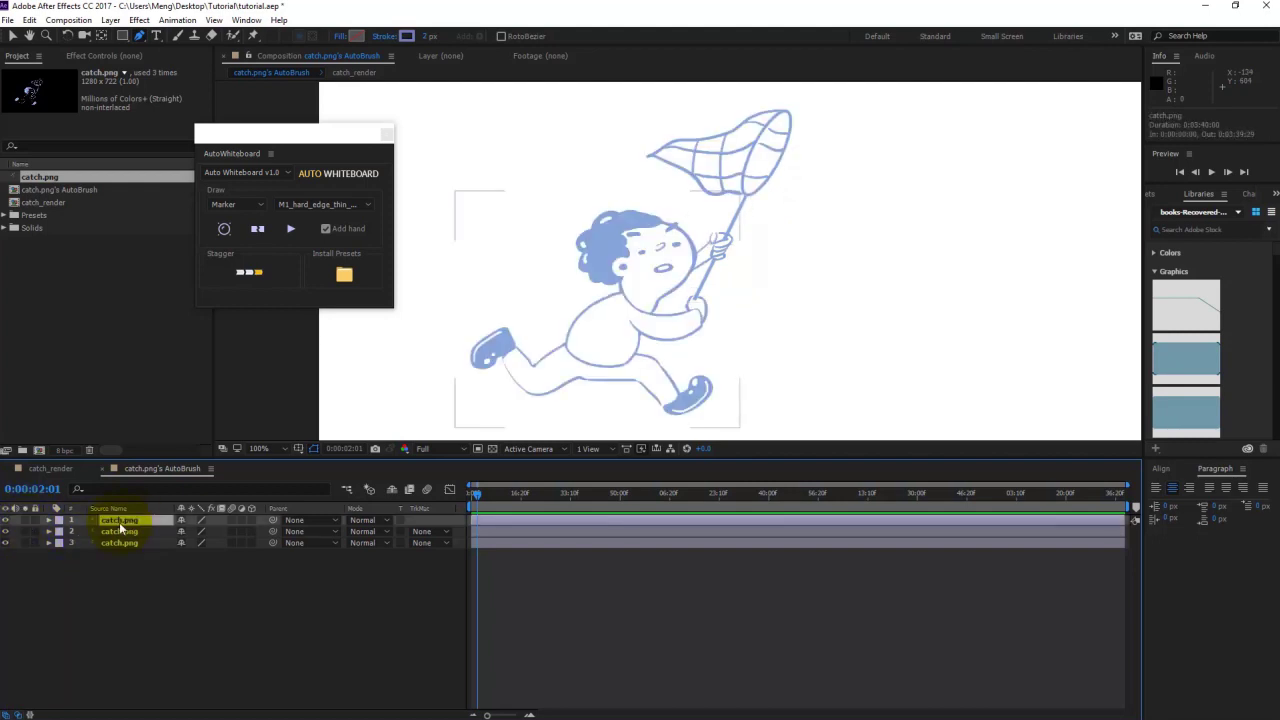
left_click(318, 205)
left_click(328, 232)
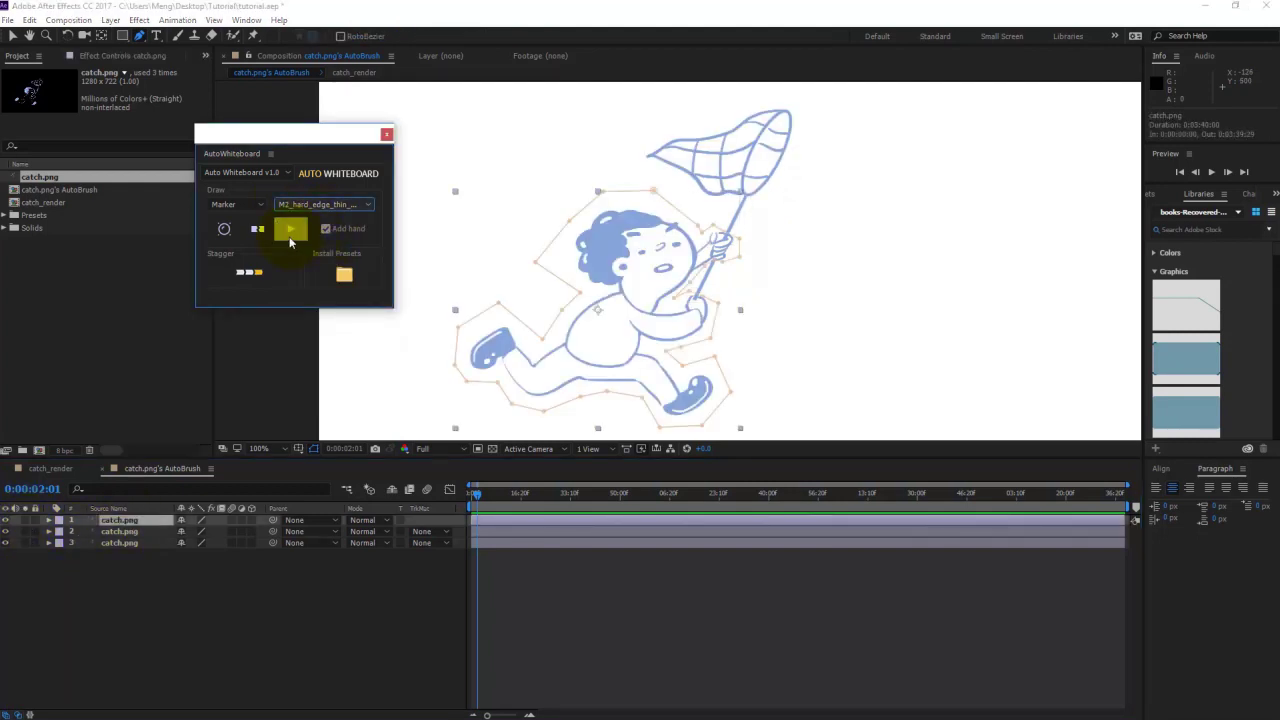
left_click(289, 232)
left_click(476, 506)
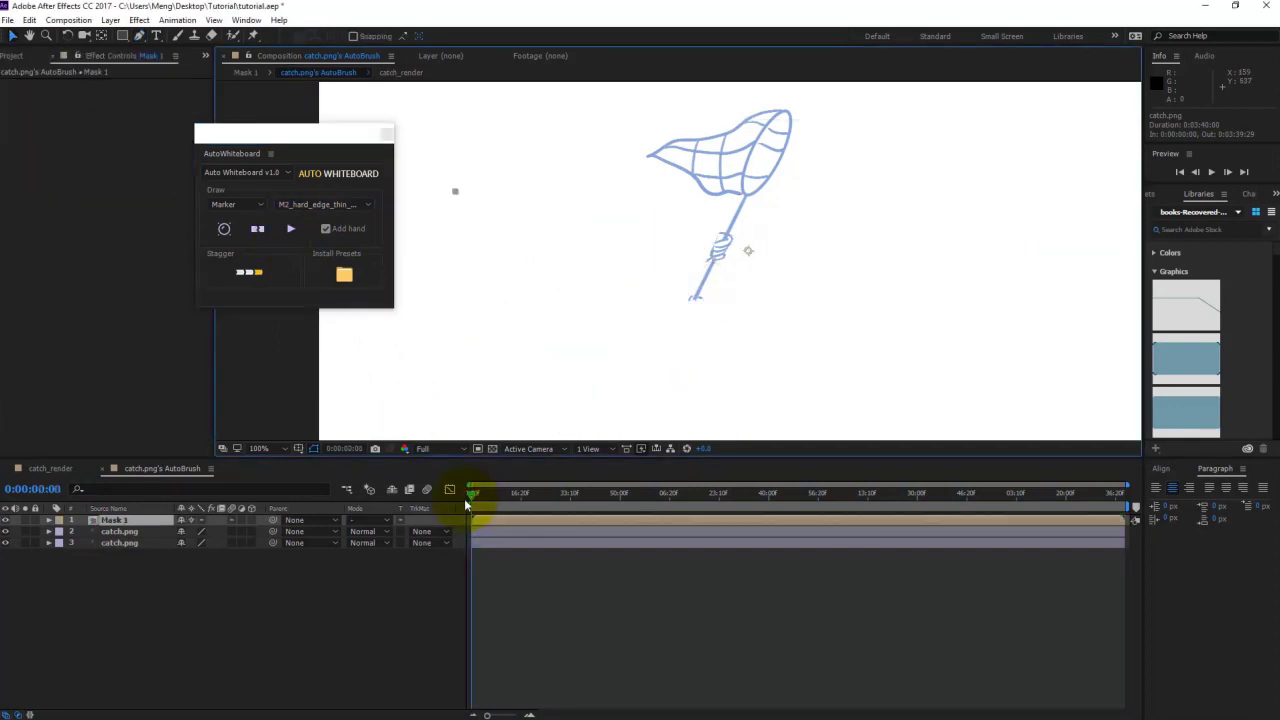
Step: Generate the handle layer's drawing animation with the M14_one_line_45_degree_up marker preset
left_click(119, 533)
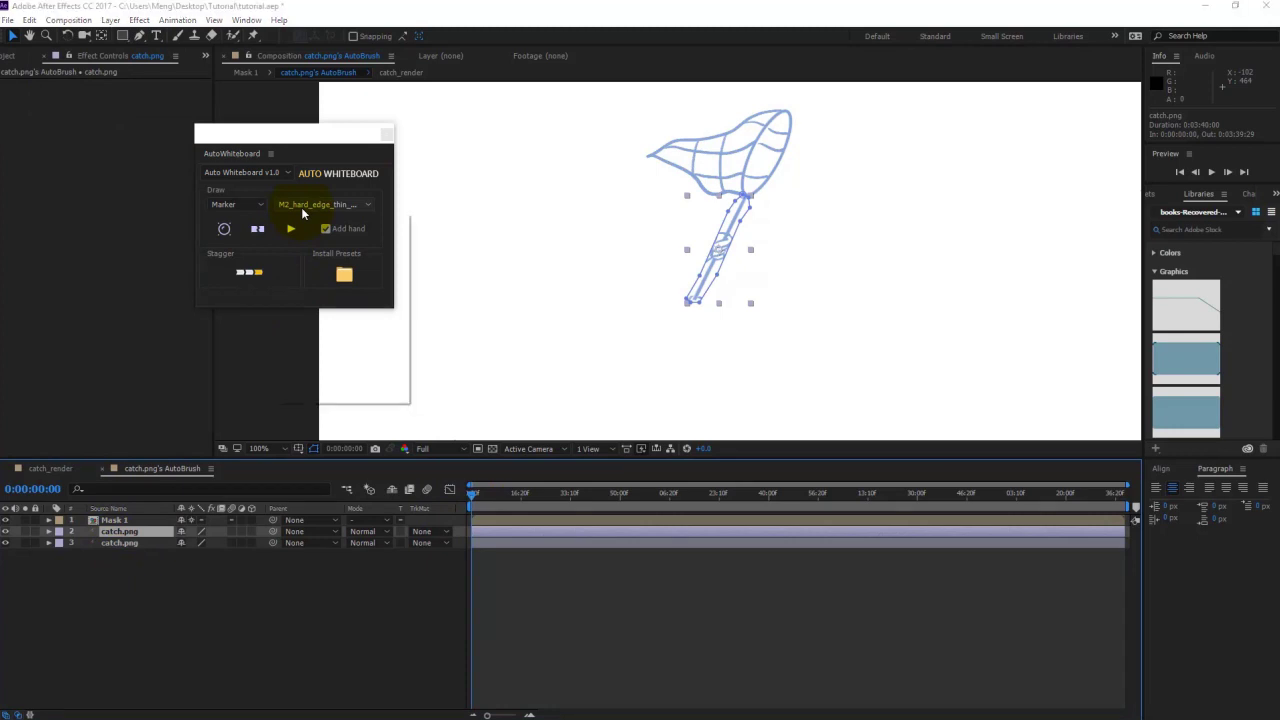
left_click(301, 206)
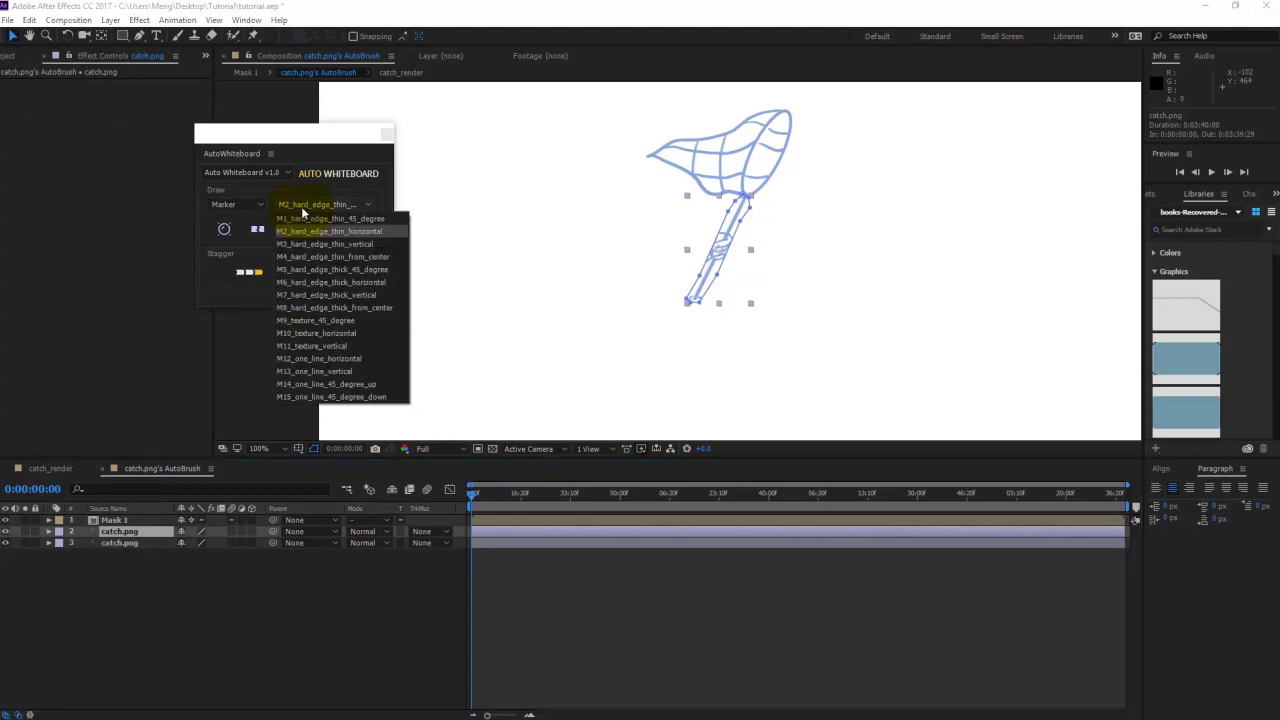
left_click(349, 385)
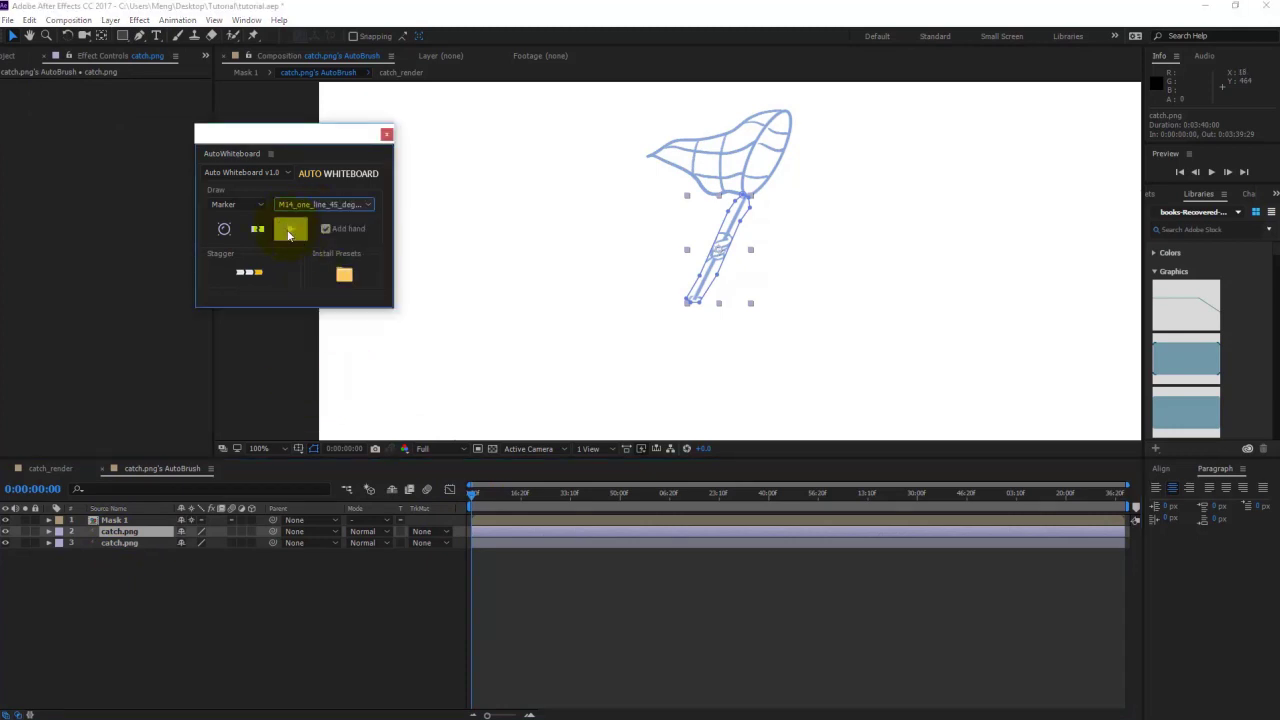
left_click(289, 232)
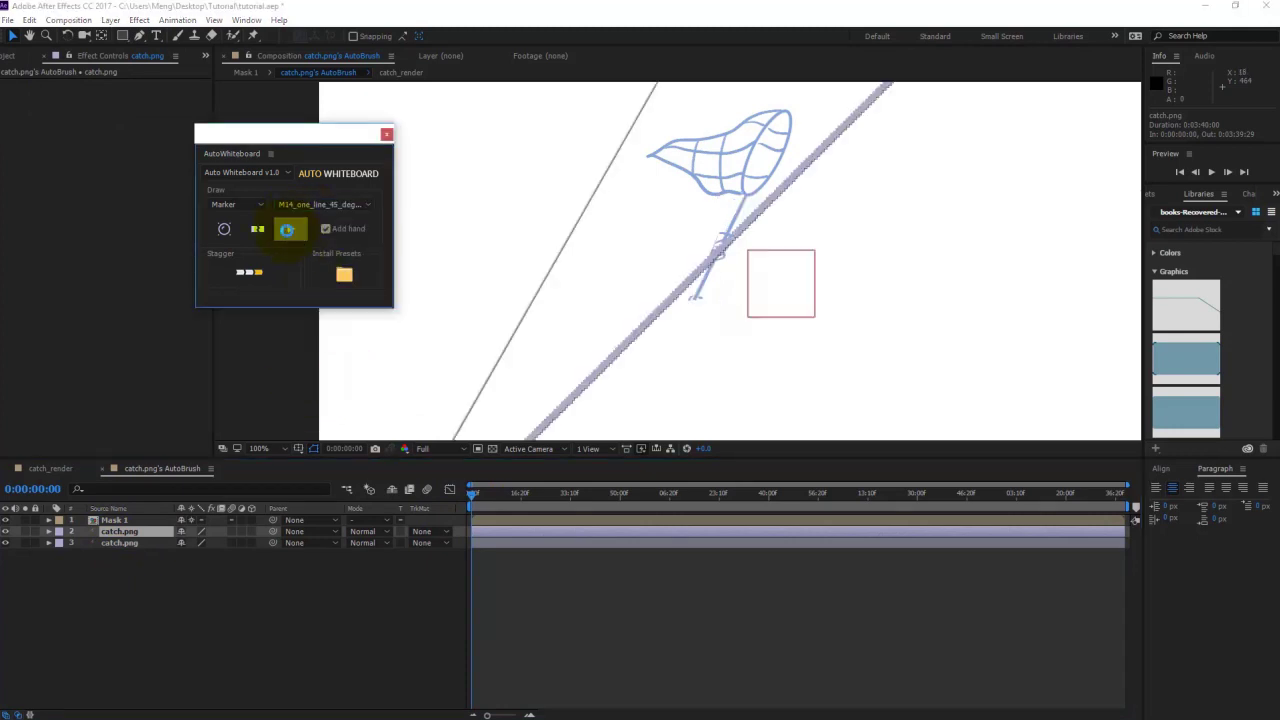
Step: Generate the net layer's drawing animation with the M1_hard_edge_thin_45_degree marker preset and preview the composition
left_click(108, 541)
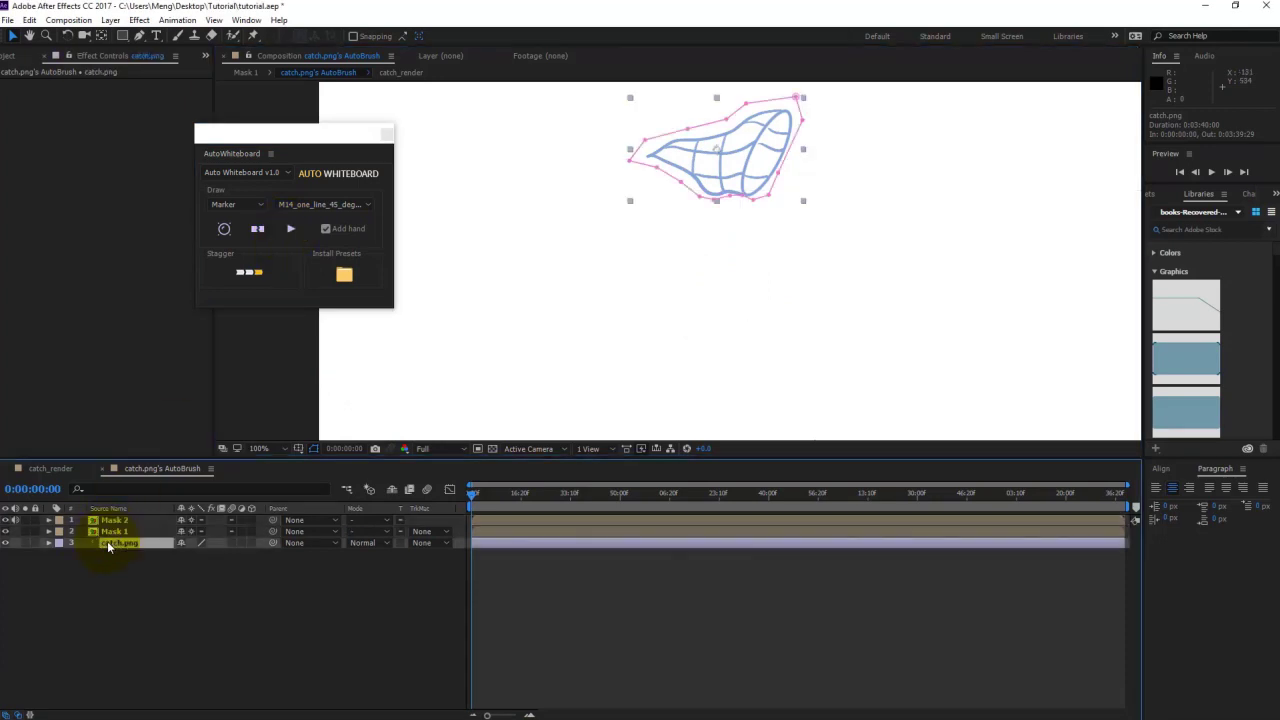
left_click(322, 205)
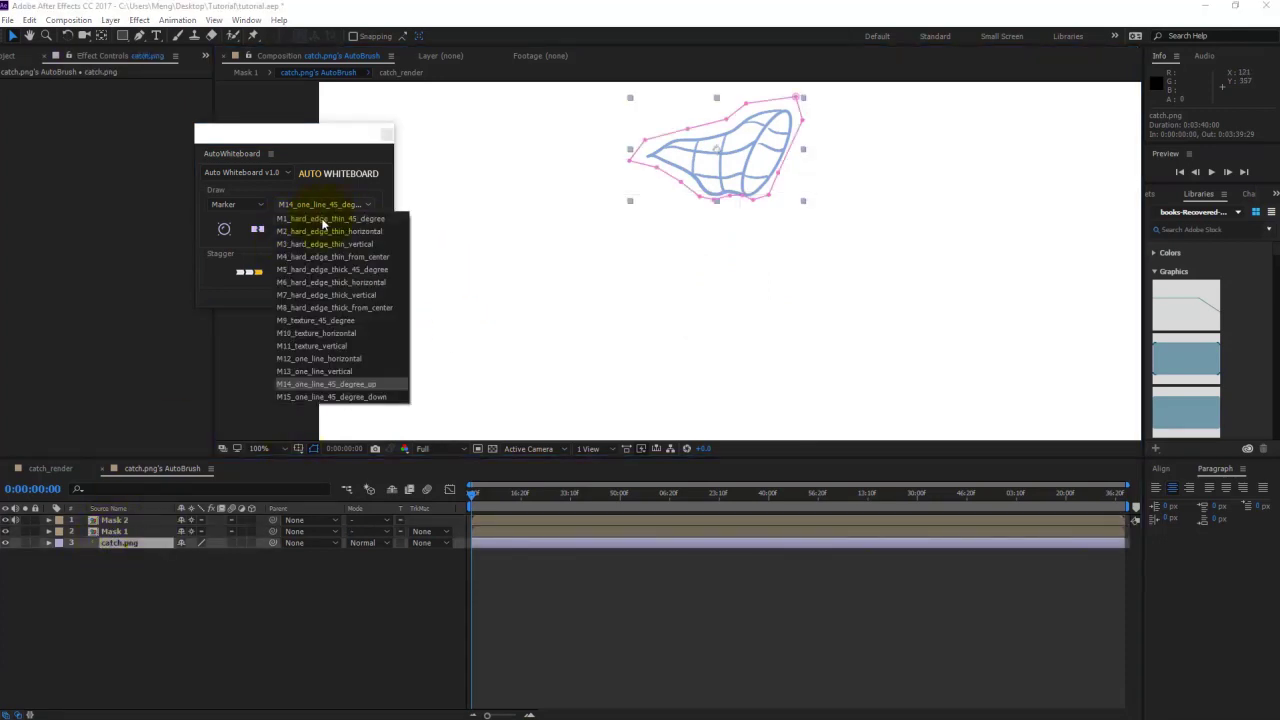
left_click(322, 220)
left_click(286, 232)
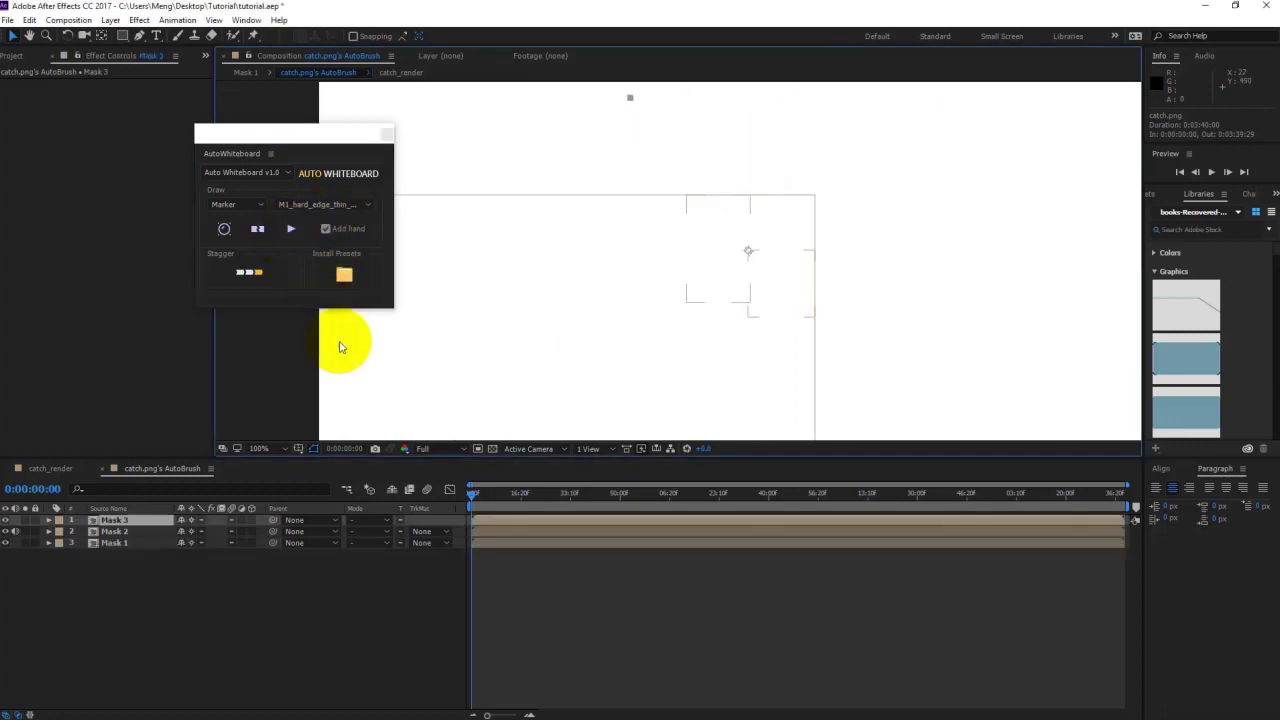
key("space")
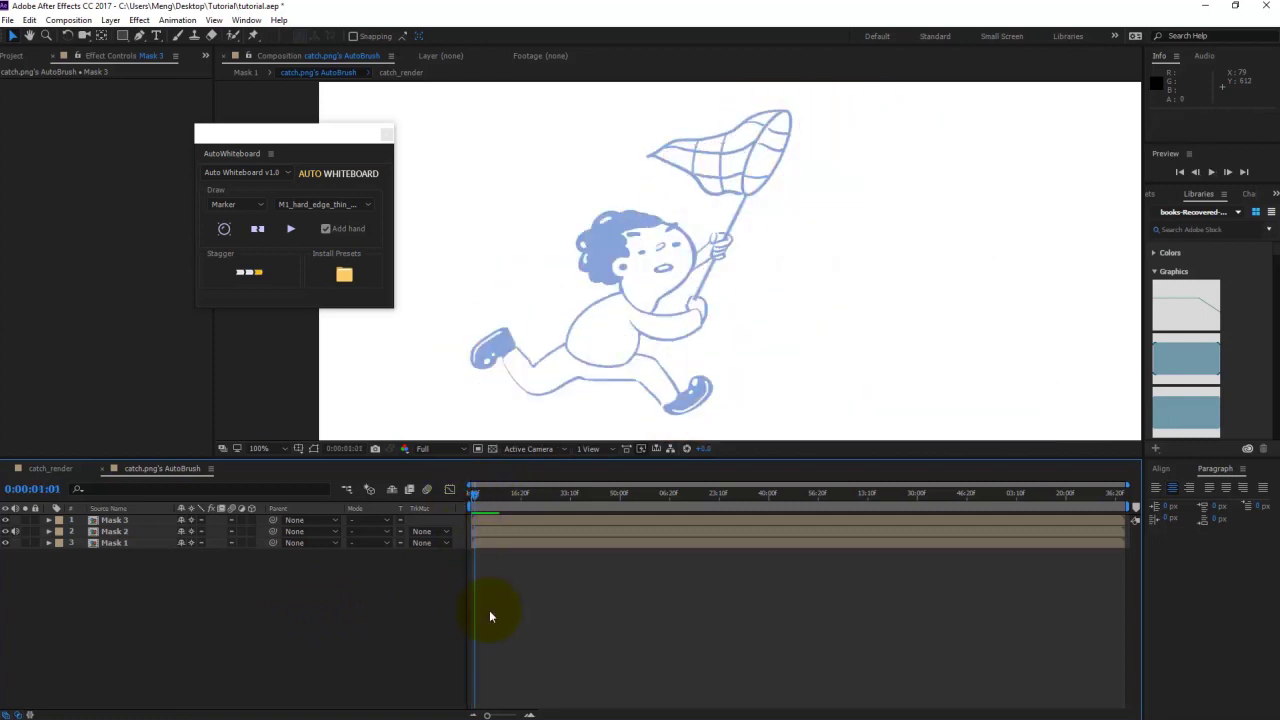
Step: Stagger the Mask 1, Mask 2 and Mask 3 layers so they draw in sequence, and preview the animation
left_click(250, 273)
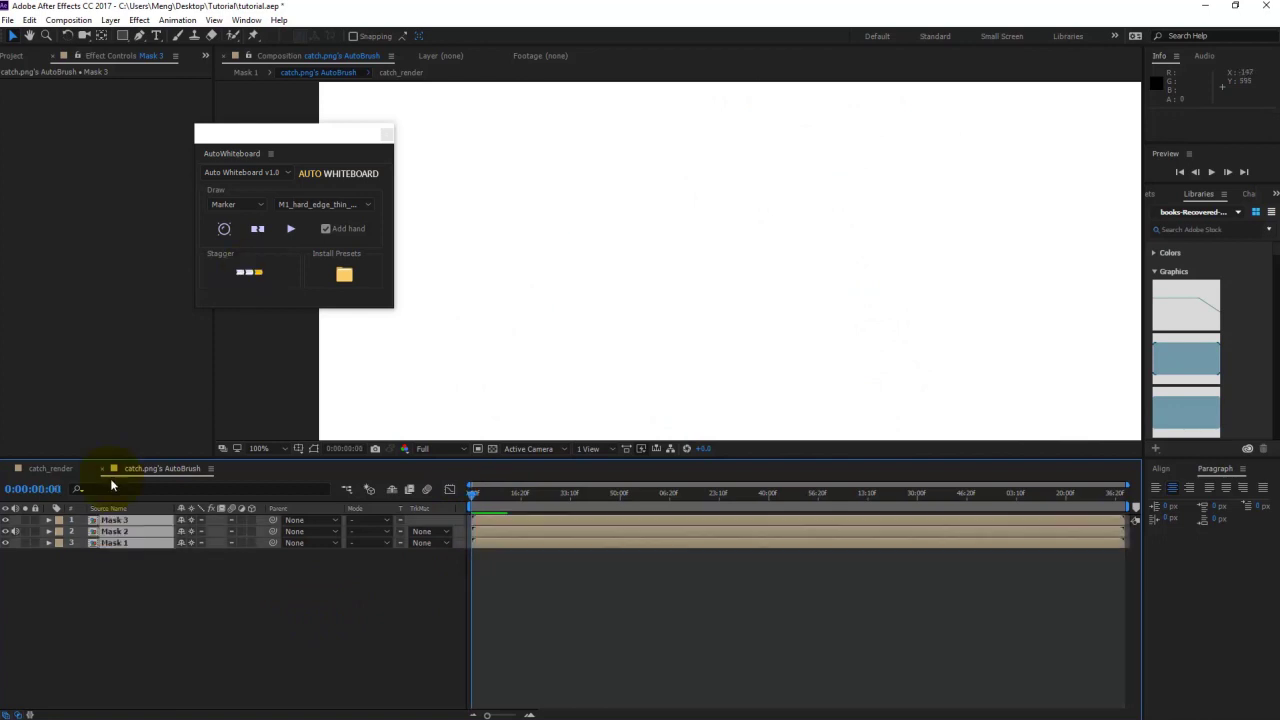
left_click(252, 283)
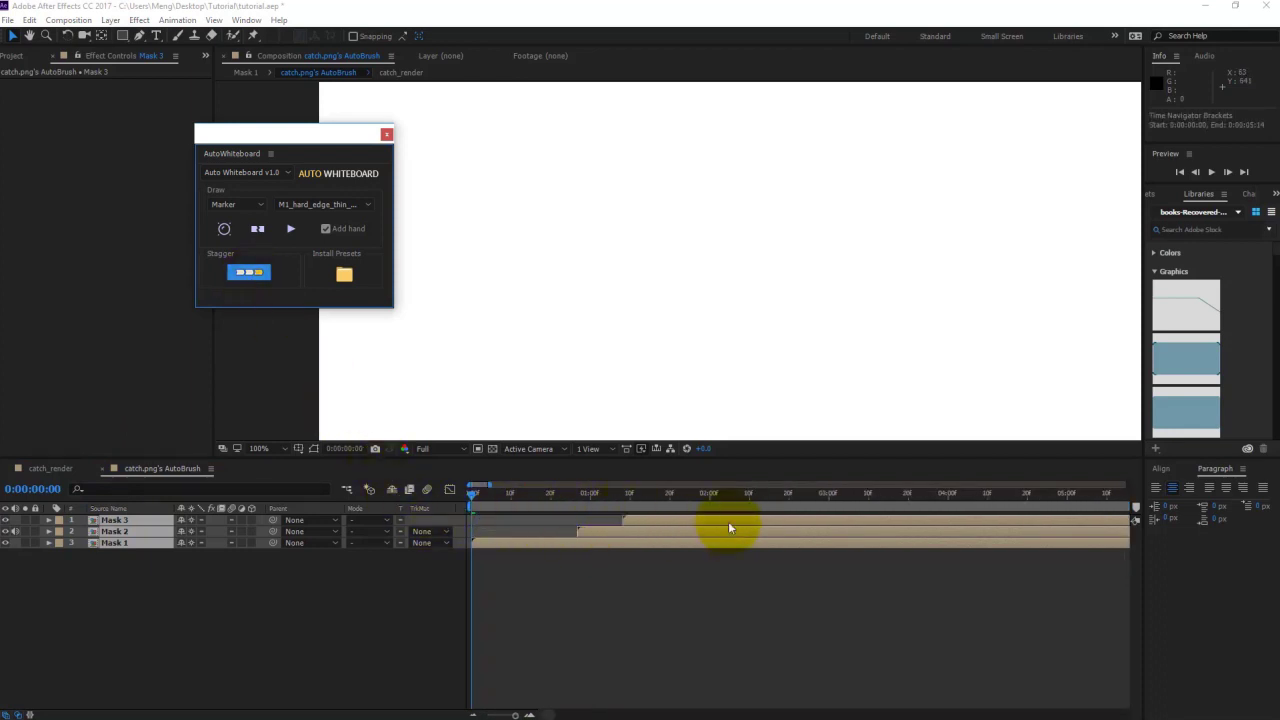
left_click(423, 610)
key("space")
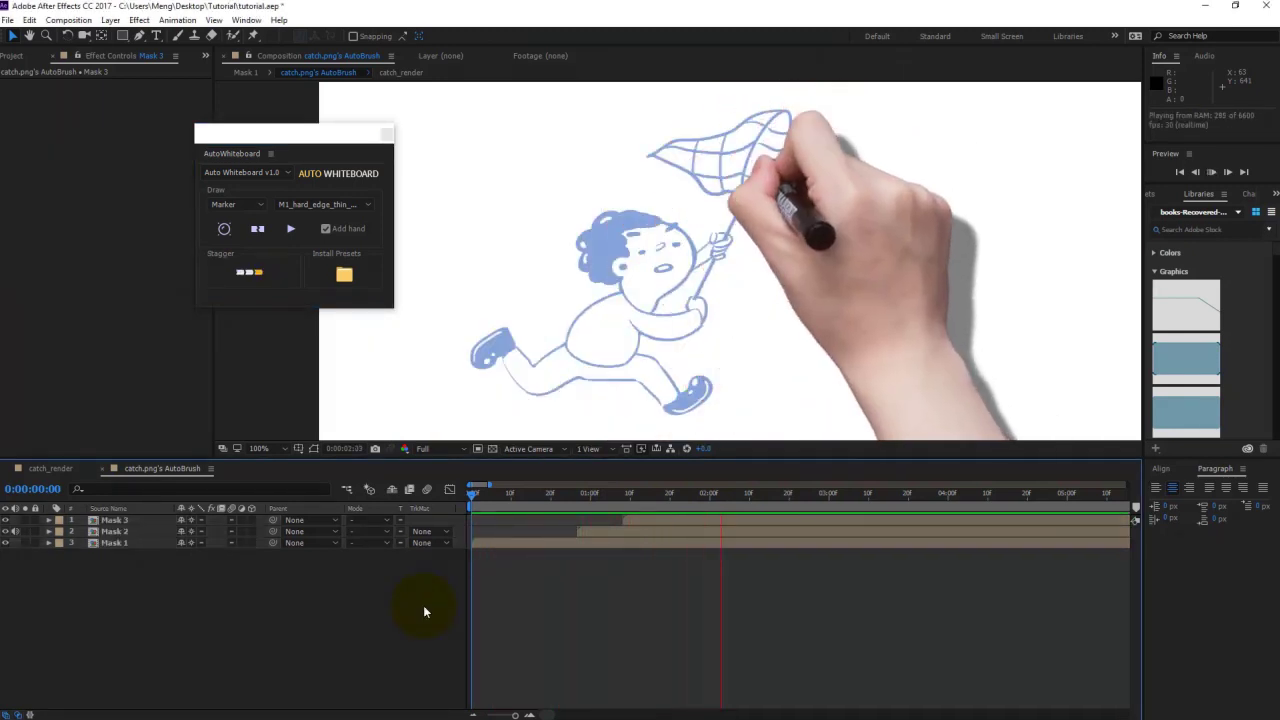
left_click(347, 448)
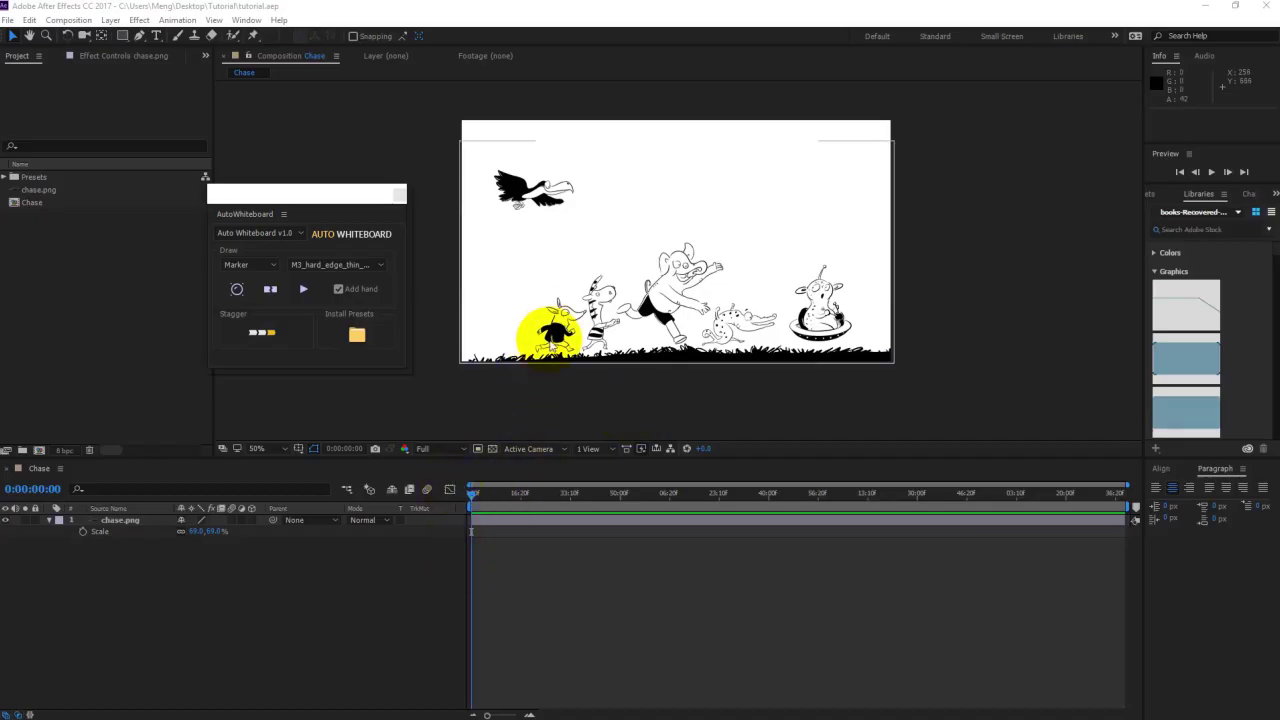
Step: Check chase.png's background in the Chase composition by toggling the layer's visibility and the transparency grid
left_click(548, 330)
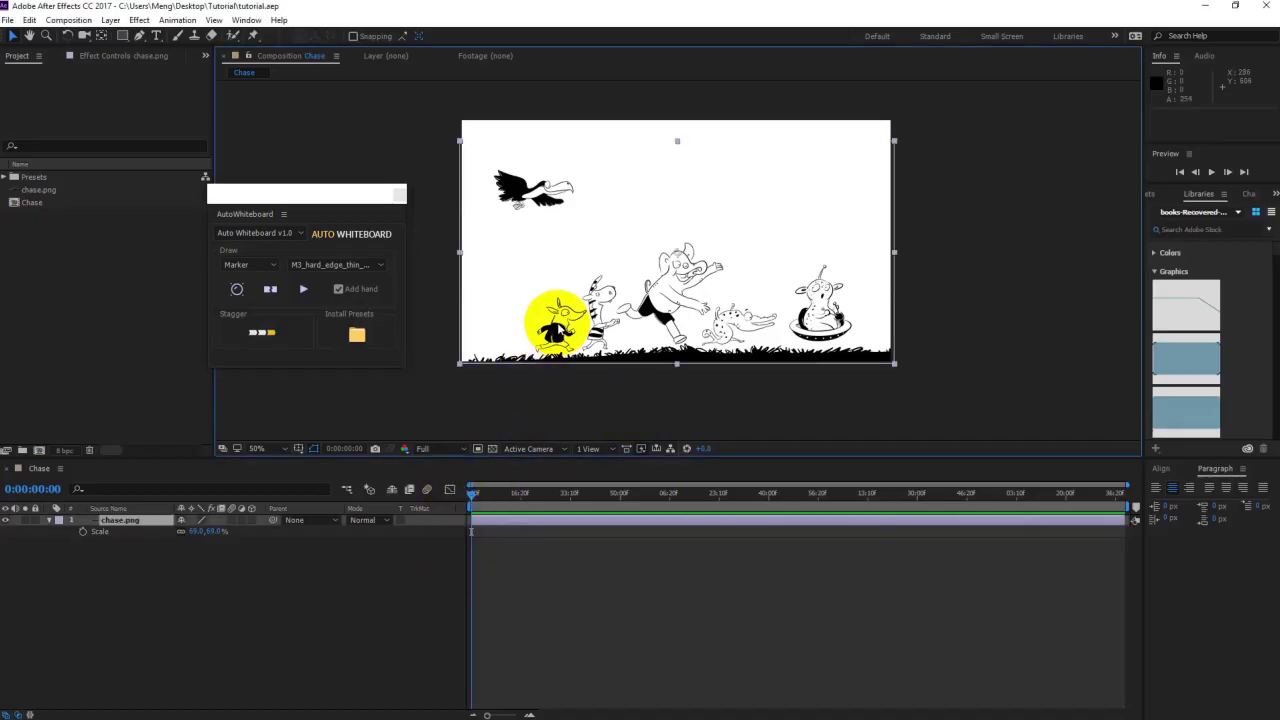
left_click(6, 521)
left_click(6, 521)
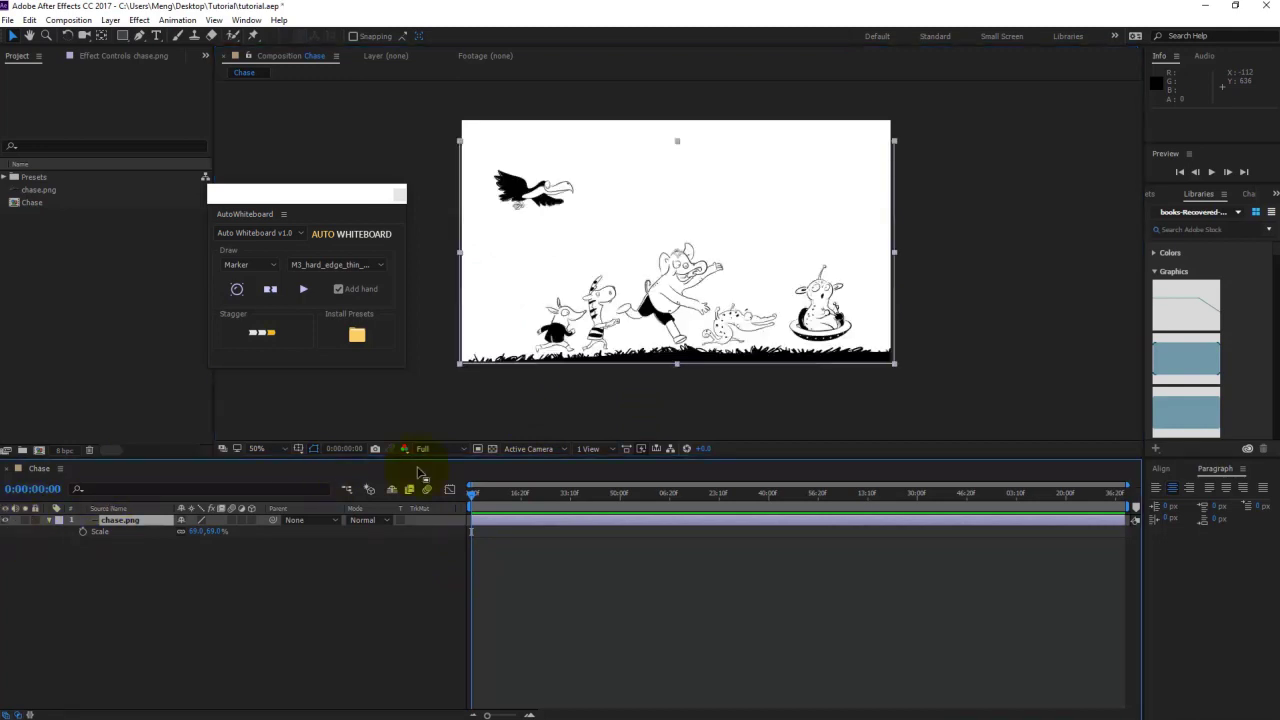
left_click(492, 449)
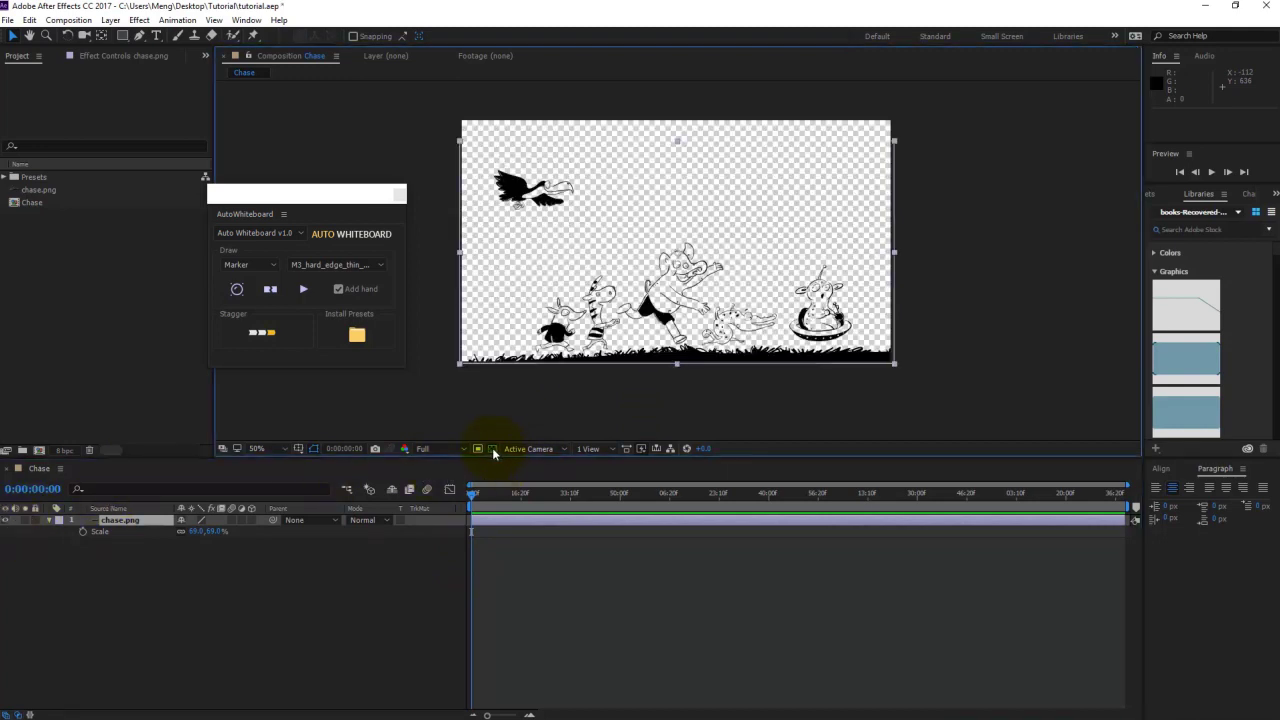
left_click(6, 521)
left_click(6, 521)
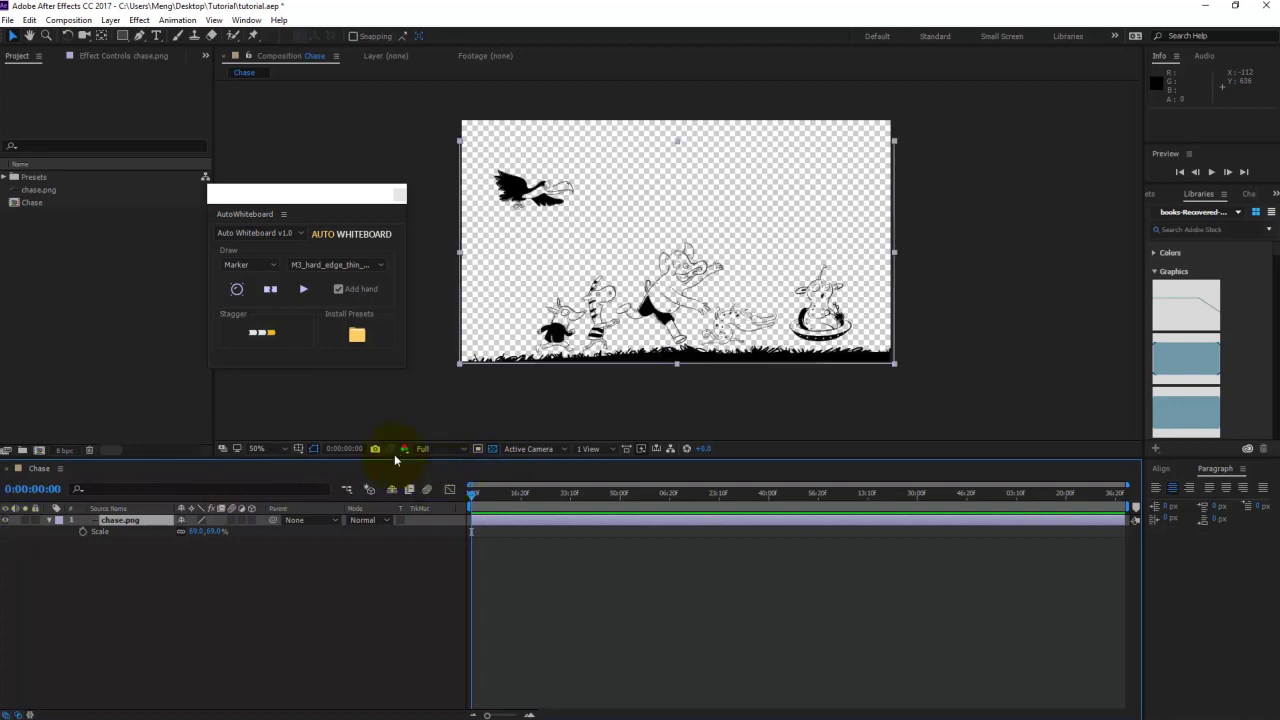
left_click(490, 450)
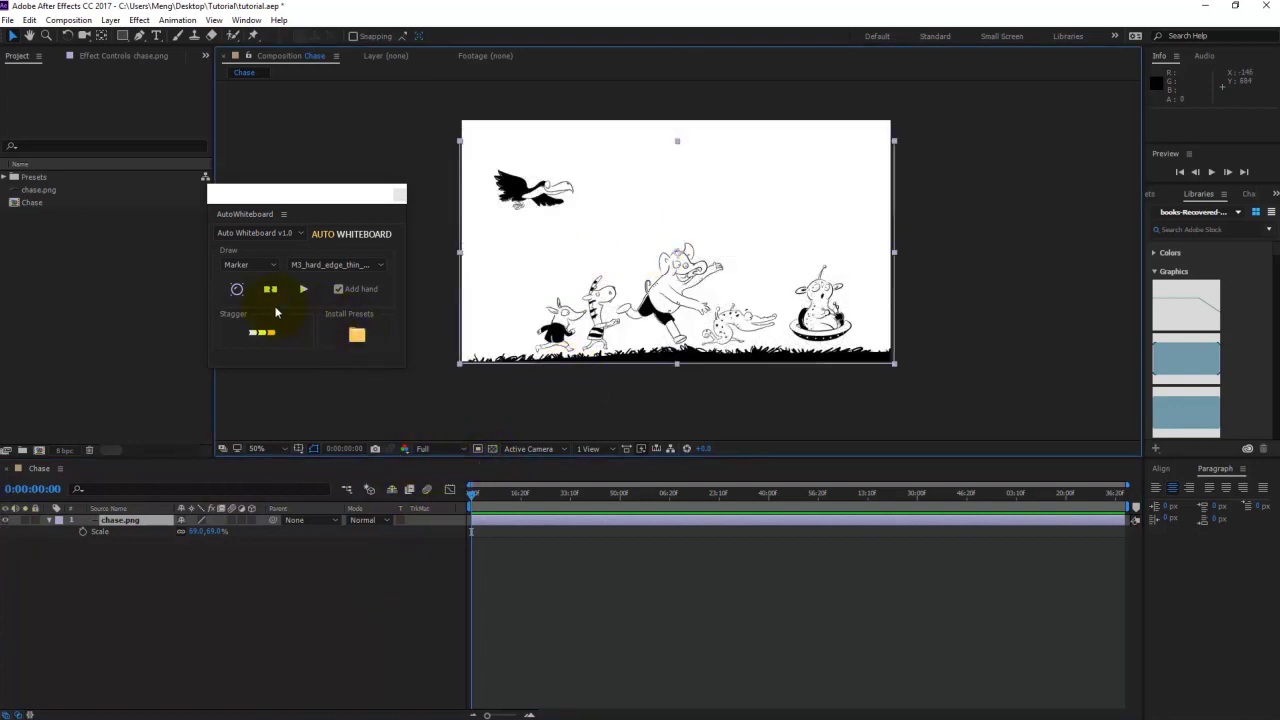
Step: Generate the AutoBrush composition for chase.png and move the AutoWhiteboard window clear of the artwork
left_click(232, 298)
left_click_drag(307, 192, 155, 188)
scroll(608, 380, "up", 4)
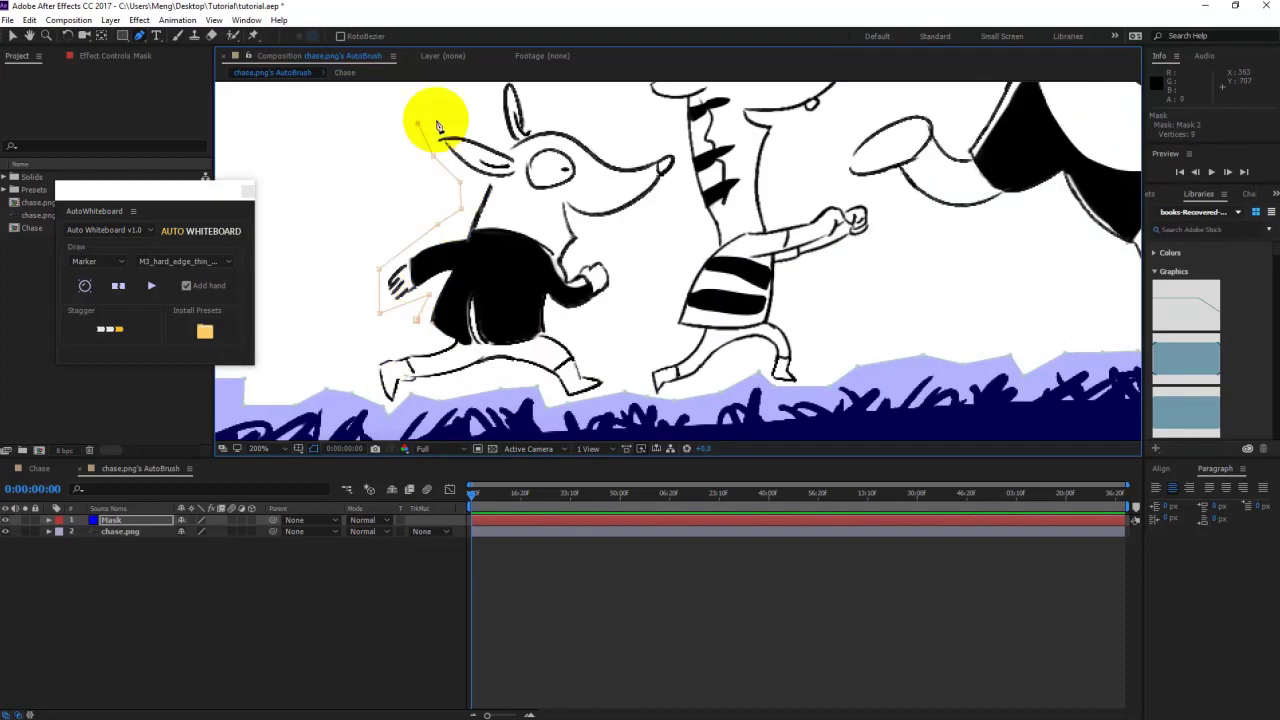
Step: Draw separate closed Pen masks around the grass, the bird and each running or seated character, and split chase.png into layers by mask
left_click(606, 303)
left_click(531, 166)
left_click(583, 366)
scroll(500, 280, "down", 1)
left_click(396, 279)
left_click(432, 258)
left_click(566, 255)
left_click(643, 320)
left_click(560, 392)
scroll(500, 300, "up", 1)
left_click(394, 263)
left_click(450, 331)
left_click(773, 203)
left_click(801, 215)
left_click(450, 331)
scroll(678, 262, "down", 1)
left_click(569, 386)
left_click(809, 266)
left_click(628, 316)
scroll(678, 262, "down", 1)
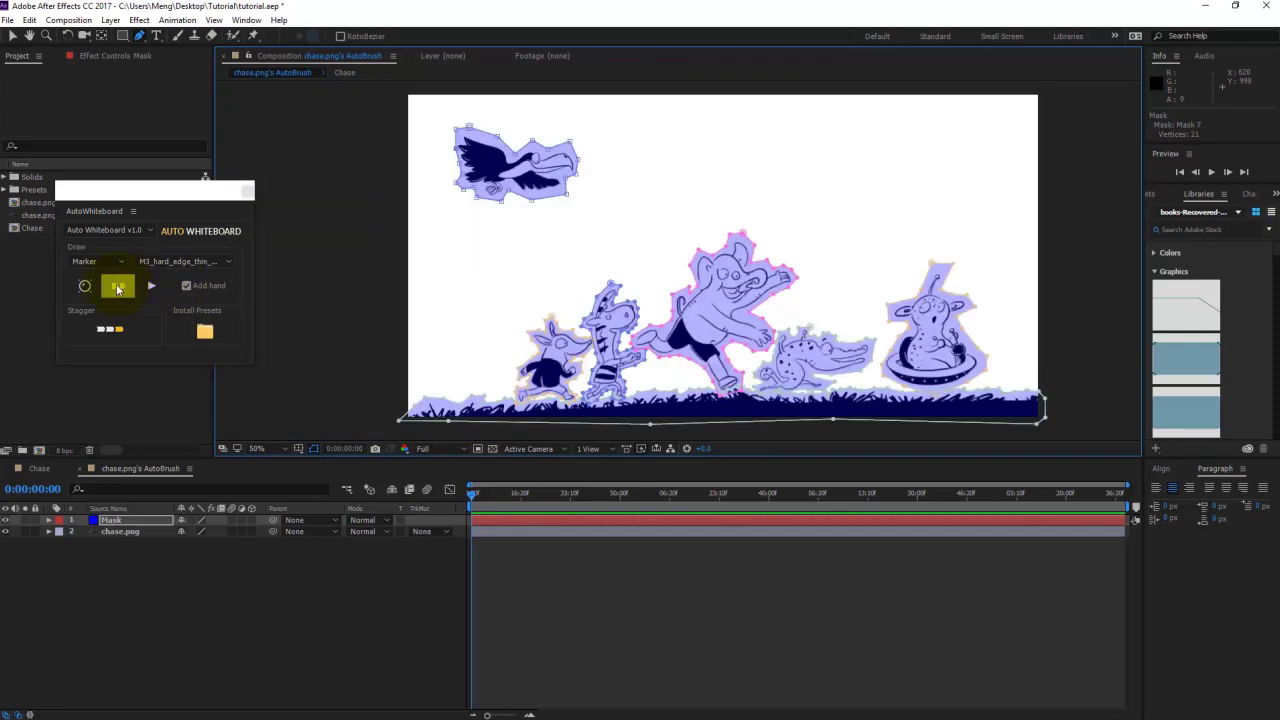
left_click(117, 288)
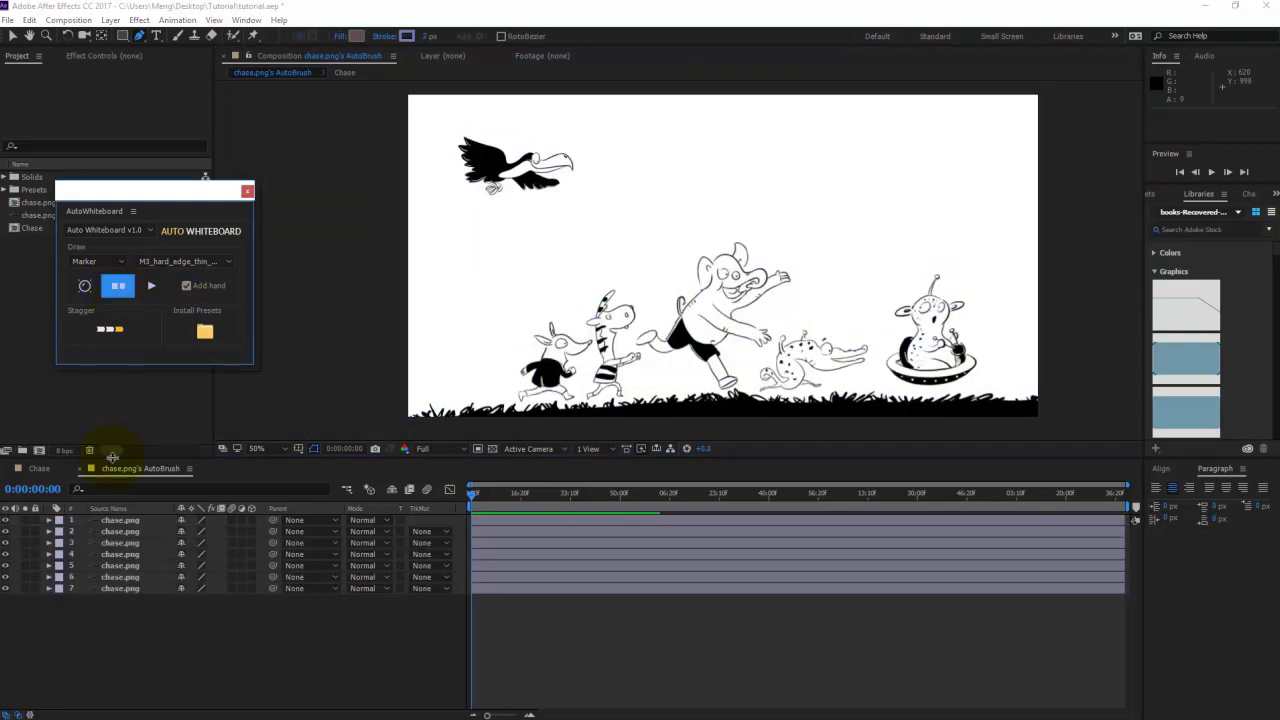
Step: Animate the seven split chase.png layers with the Marker preset M3_hard_edge_thin_vertical and stagger the generated mask layers
left_click(126, 521)
left_click(167, 262)
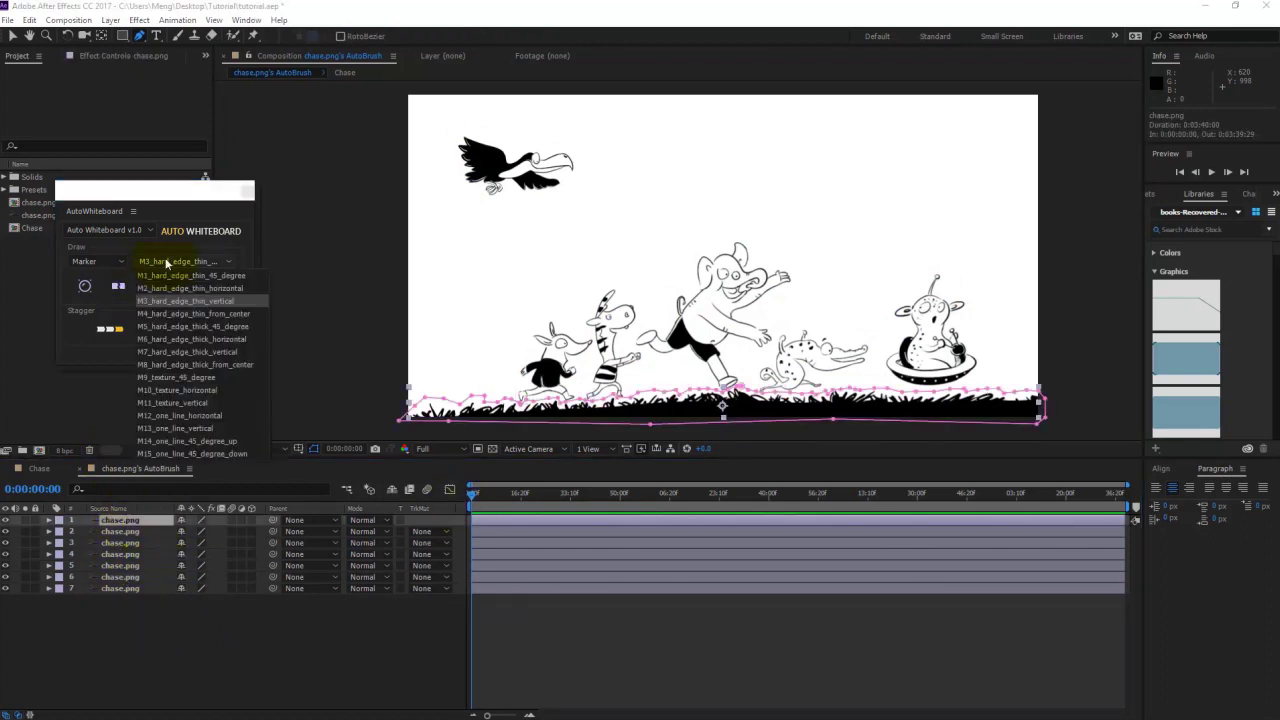
left_click(185, 301)
left_click(152, 289)
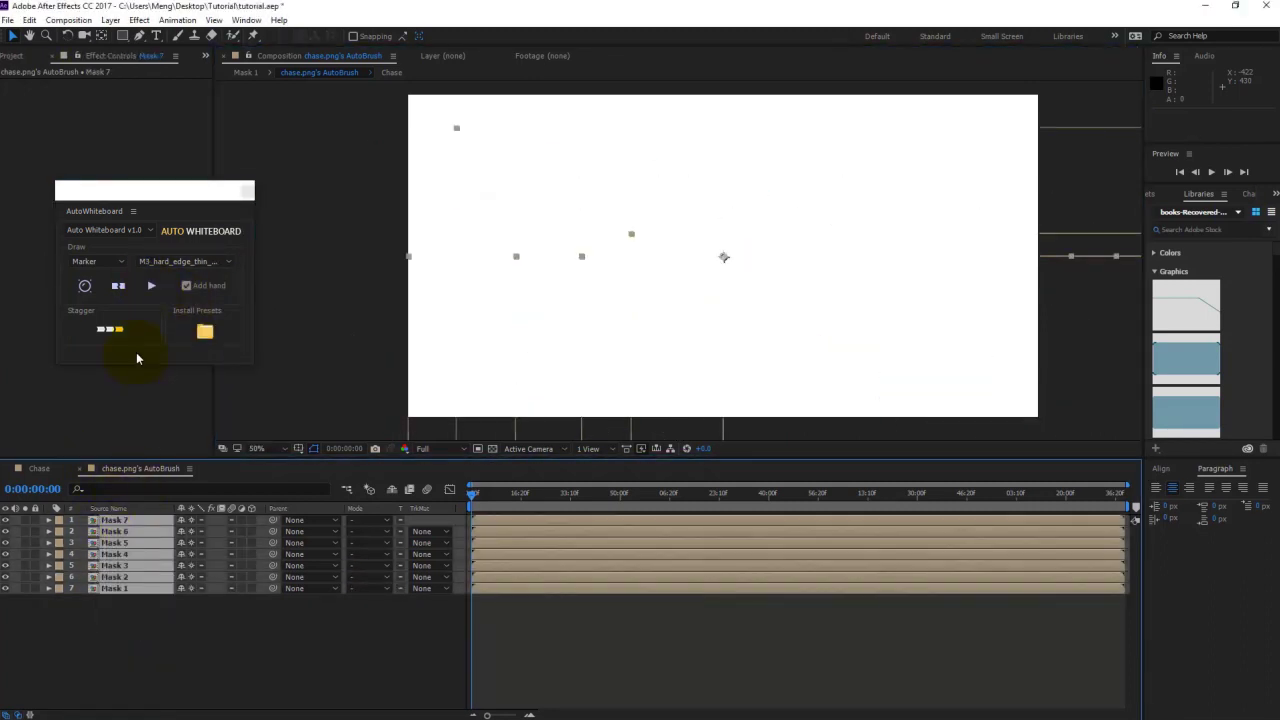
left_click(110, 330)
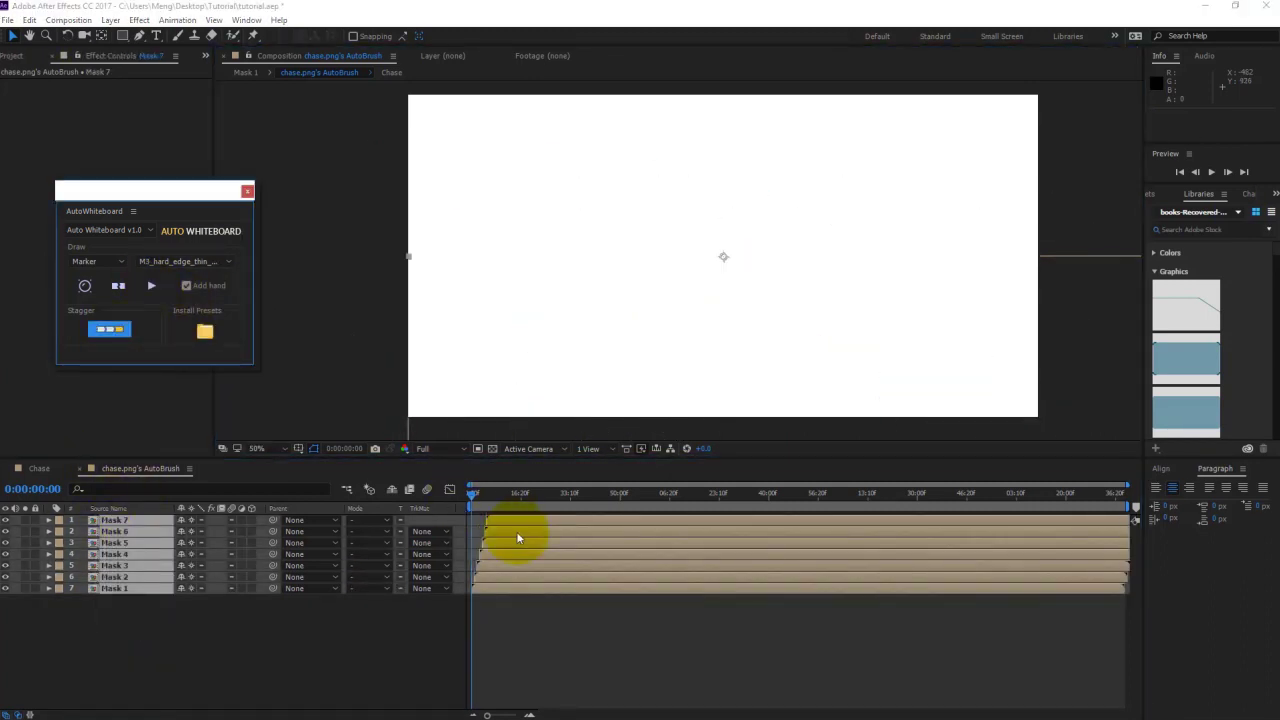
Step: Preview the staggered chase drawing animation and end the work area at 0:00:07:00
left_click(487, 617)
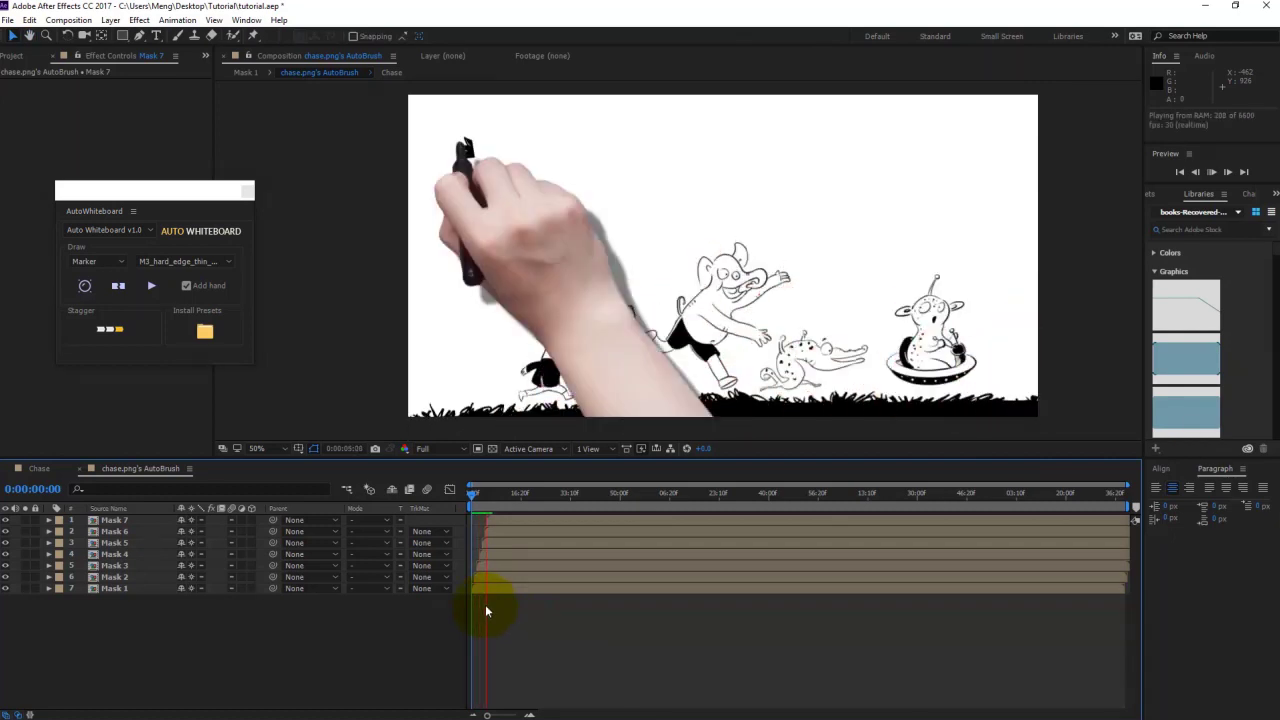
key("space")
key("n")
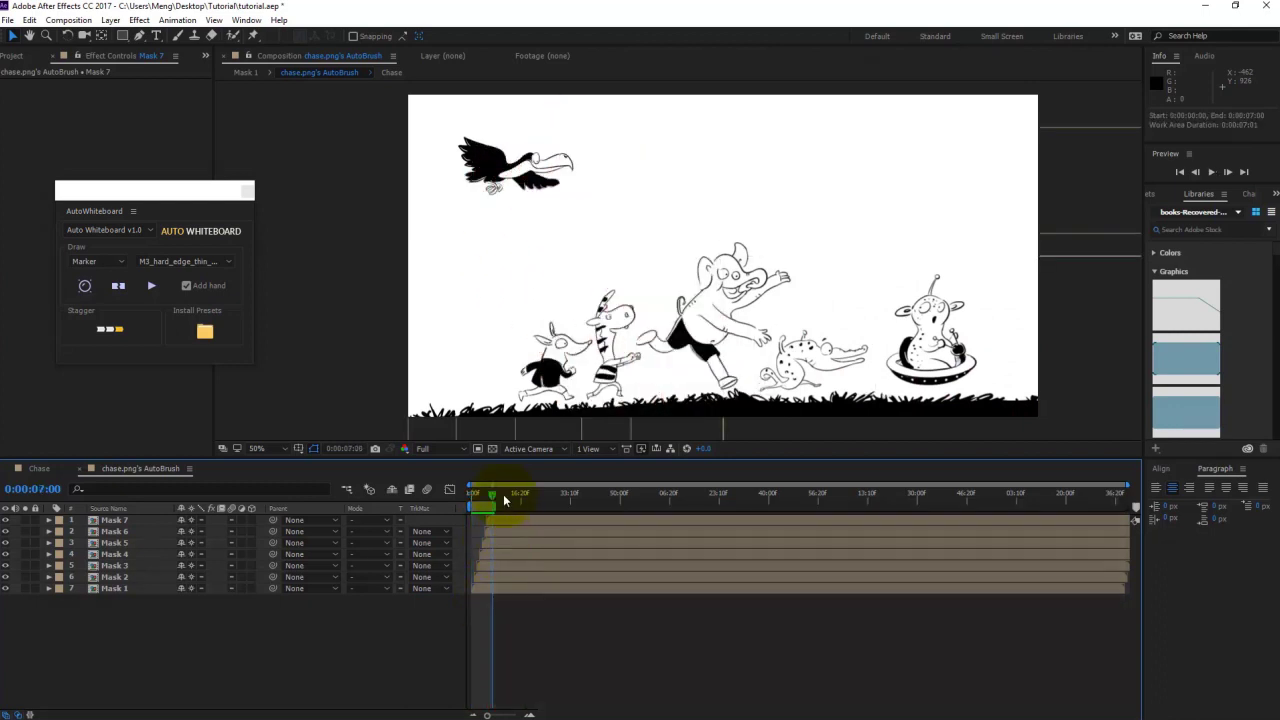
key("space")
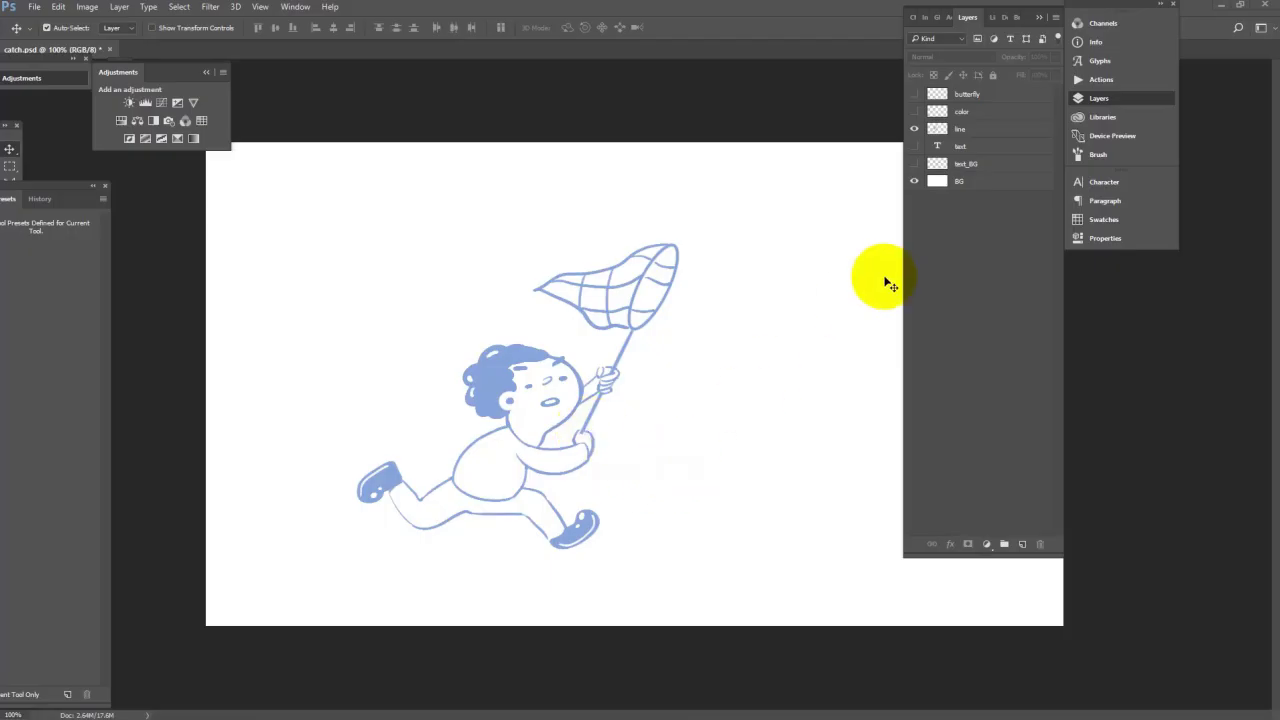
Step: In Photoshop, turn on the visibility of catch.psd's color, butterfly, text background and text layers
left_click(914, 111)
left_click(914, 94)
left_click(914, 163)
left_click(914, 146)
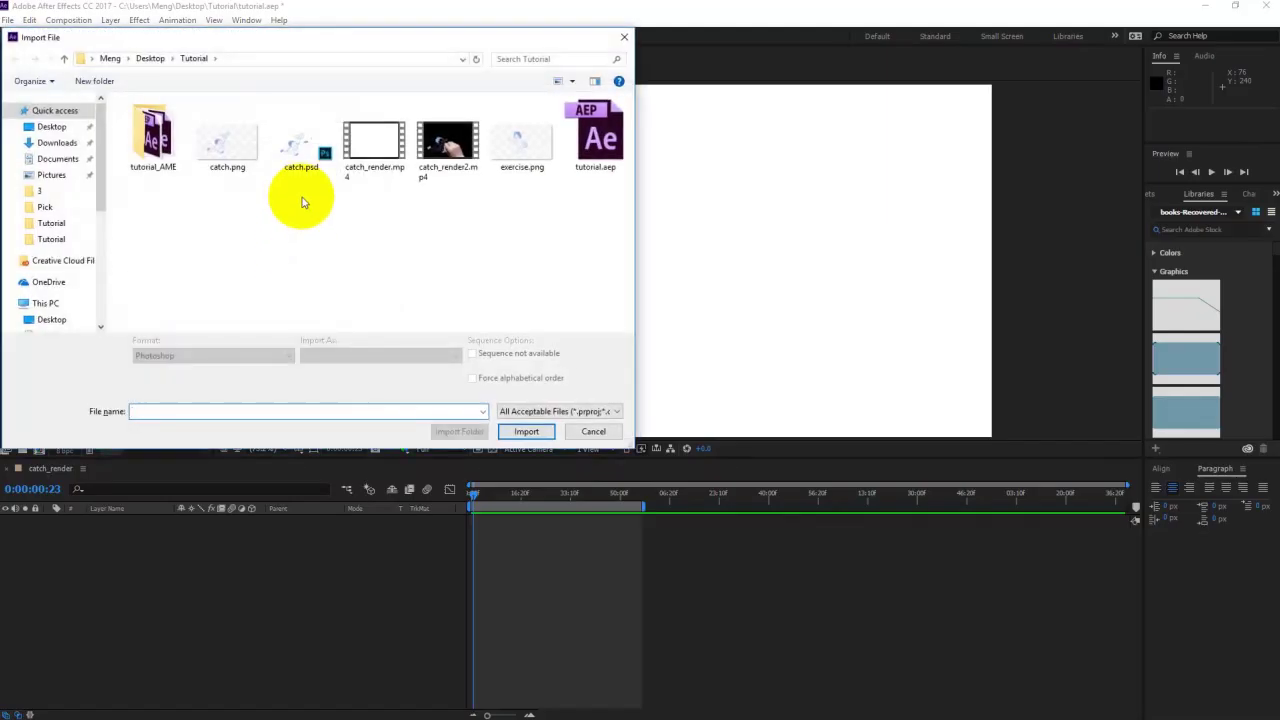
Step: In After Effects, import catch.psd as Composition - Retain Layer Sizes with editable layer styles and open the catch composition
left_click(298, 155)
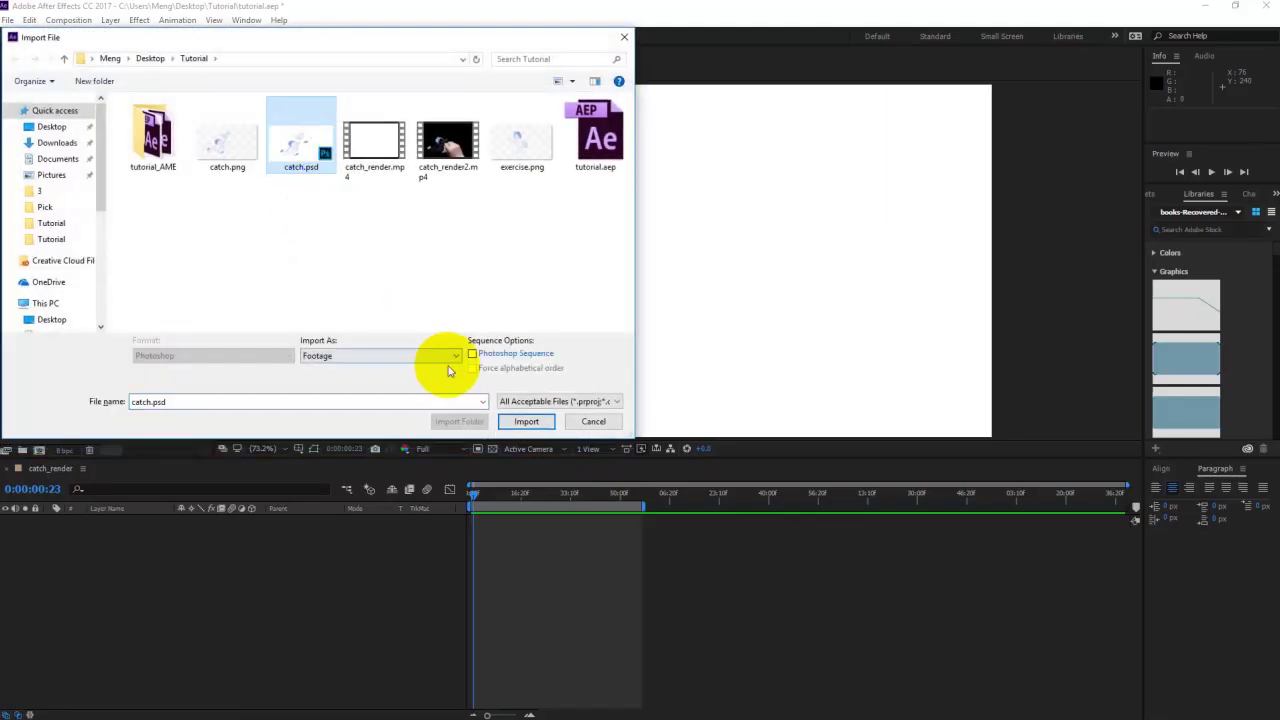
left_click(526, 421)
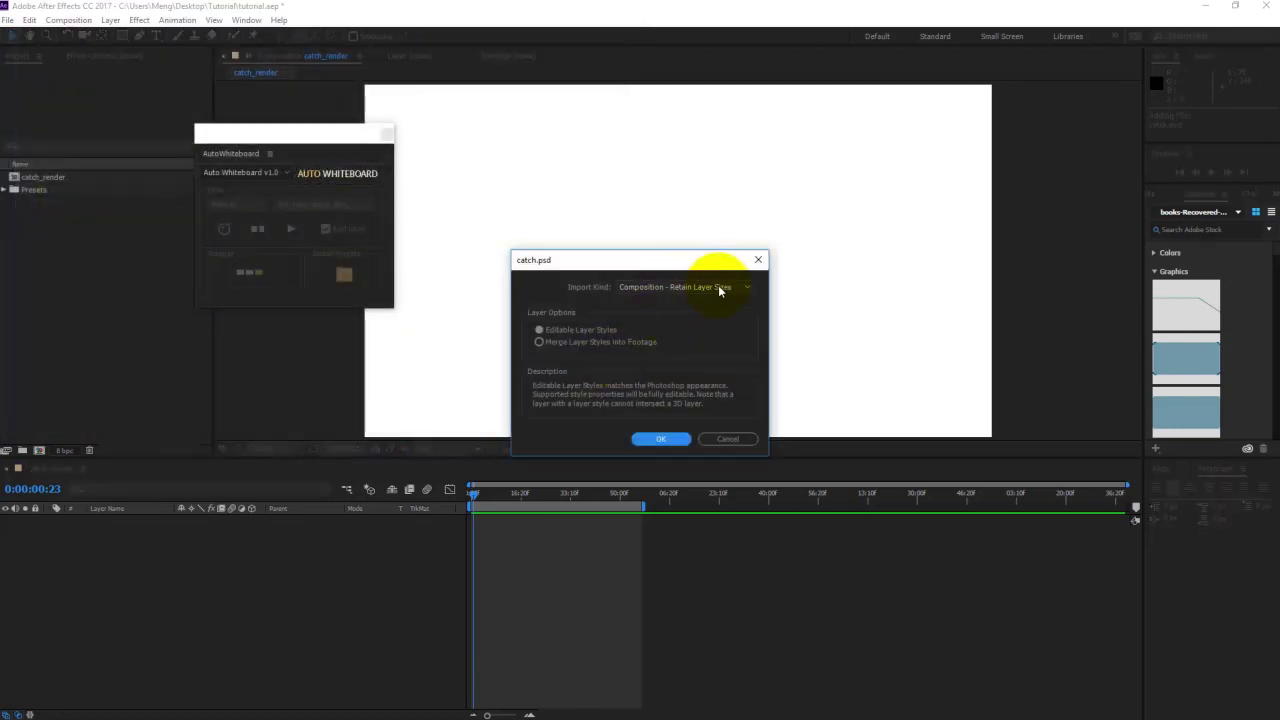
left_click(673, 441)
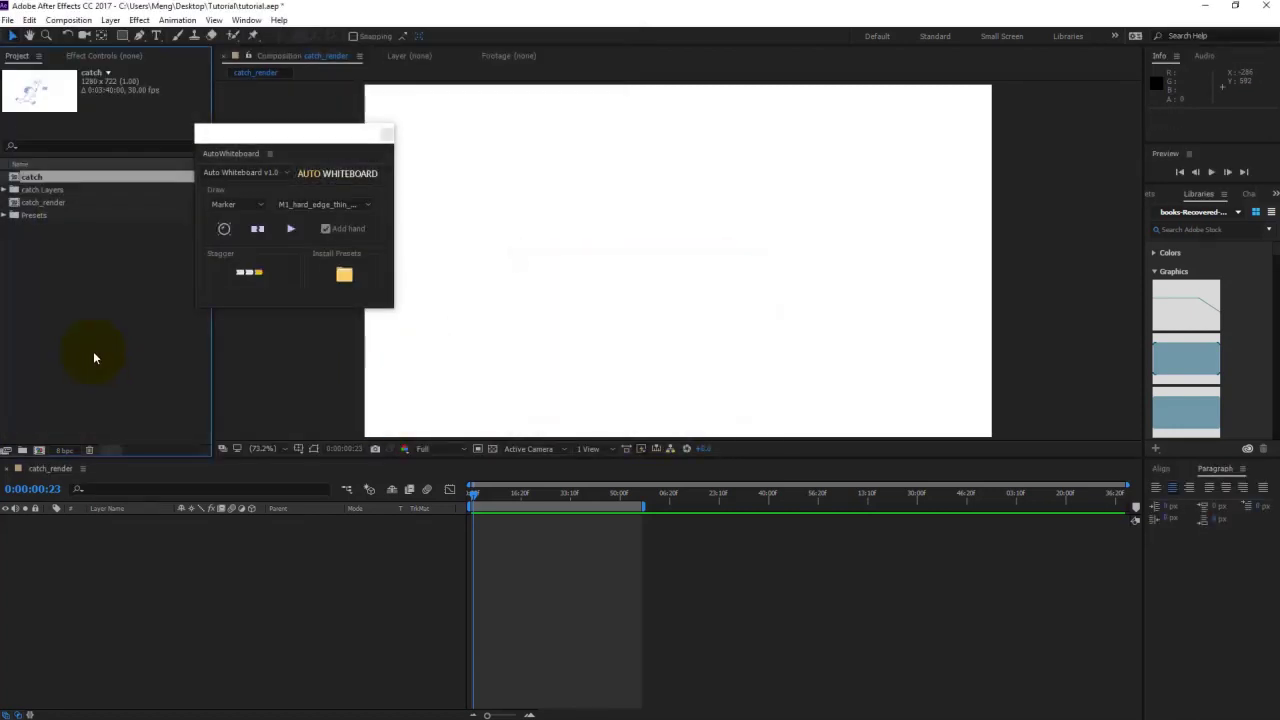
left_click(93, 351)
left_click(38, 178)
double_click(38, 178)
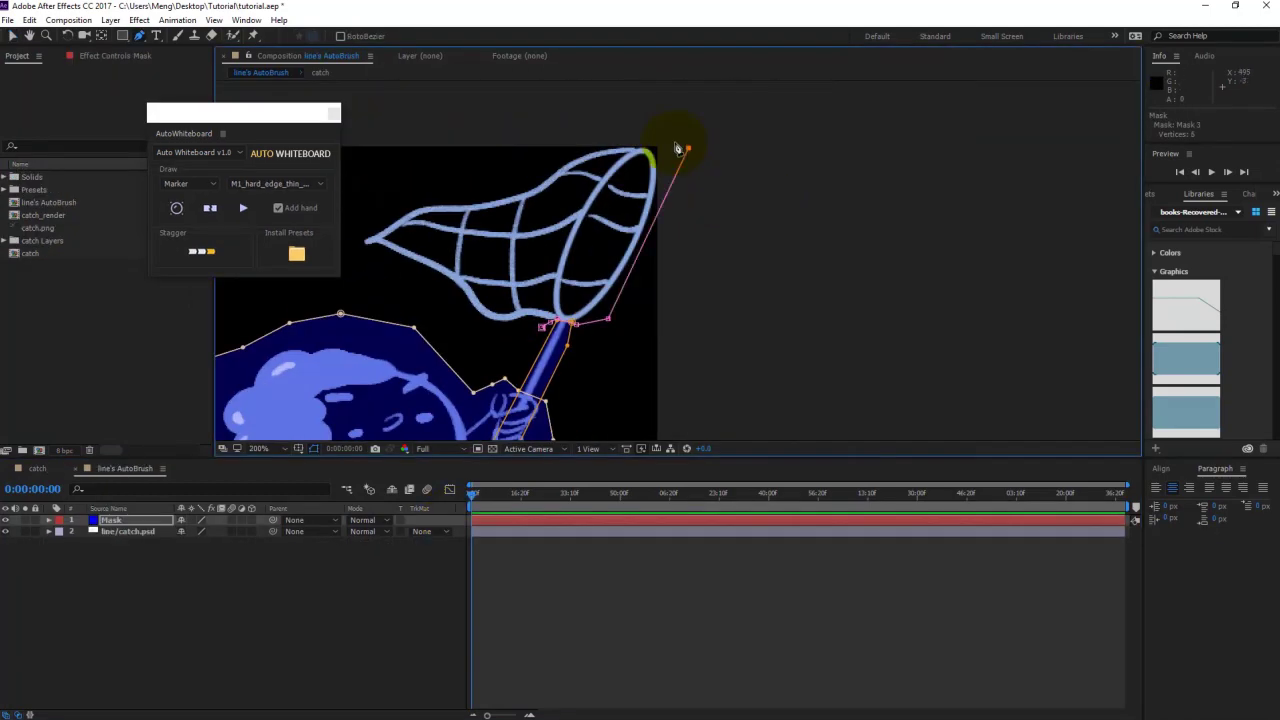
Step: Continue the Pen mask around the butterfly net in line's AutoBrush and stagger the generated Mask 1 to Mask 3 layers
left_click(766, 233)
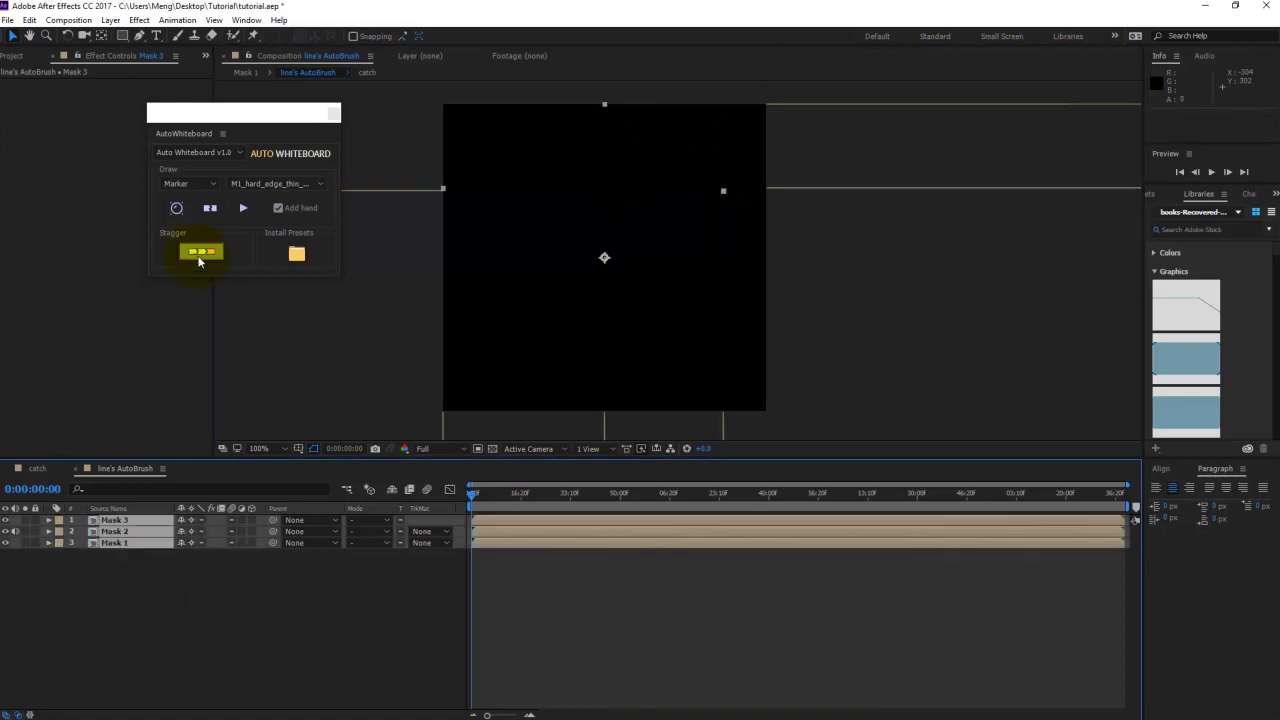
left_click(201, 251)
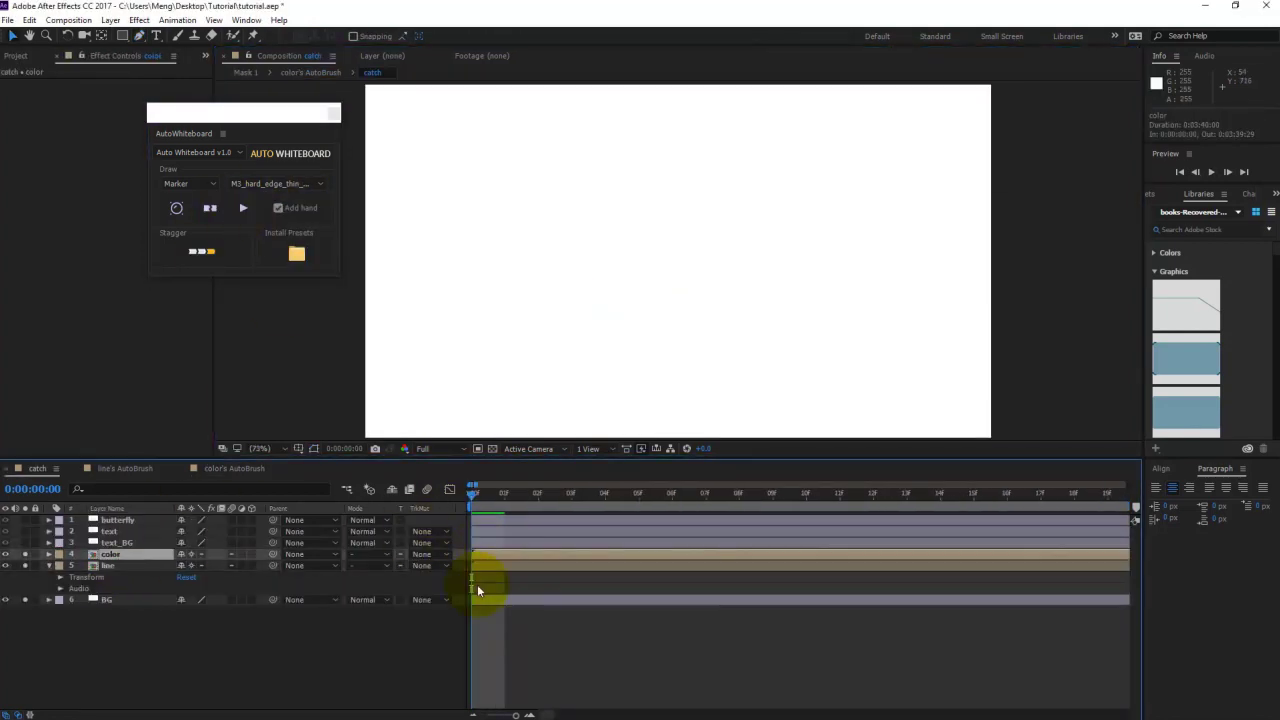
Step: Set the playhead in the catch composition for timing the color layer, and generate the AutoBrush composition for text_BG
left_click(593, 495)
left_click(49, 565)
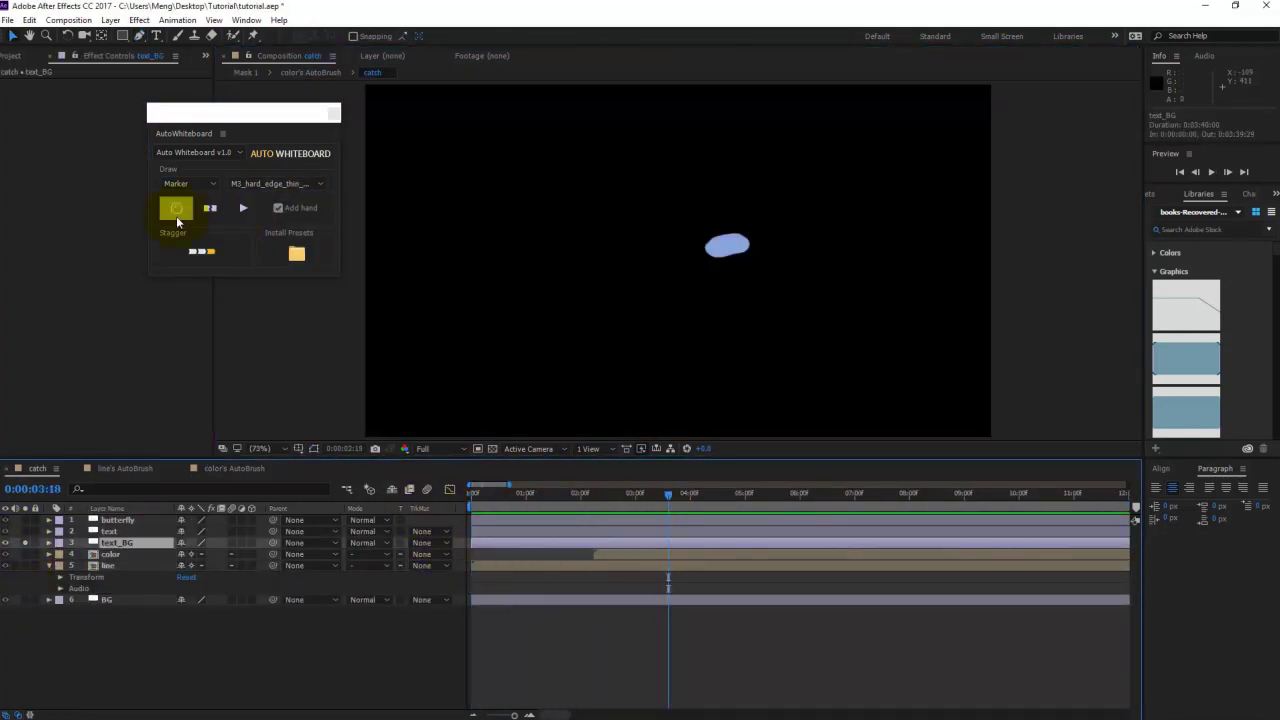
left_click(176, 207)
left_click(585, 494)
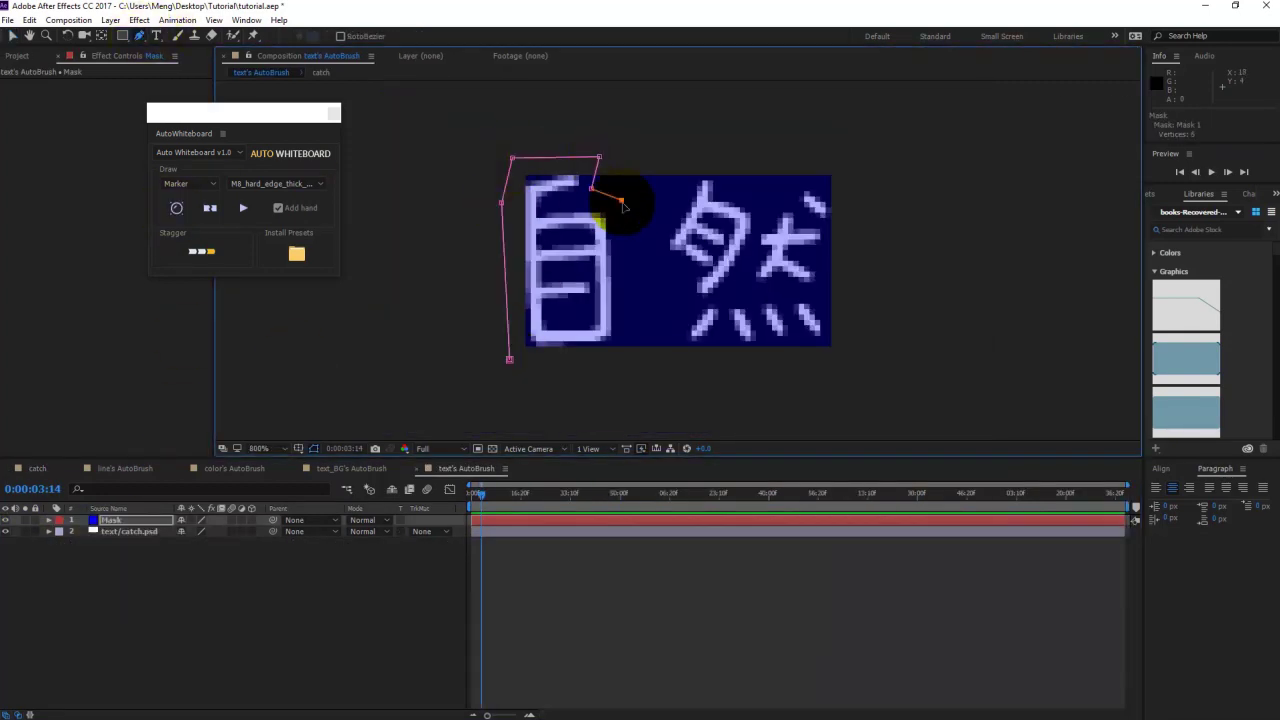
Step: Extend the Pen mask along the upper outline of the two handwritten characters in text's AutoBrush
left_click(641, 236)
left_click(680, 202)
left_click(710, 156)
left_click(731, 172)
left_click(740, 197)
left_click(759, 205)
left_click(785, 187)
left_click(810, 159)
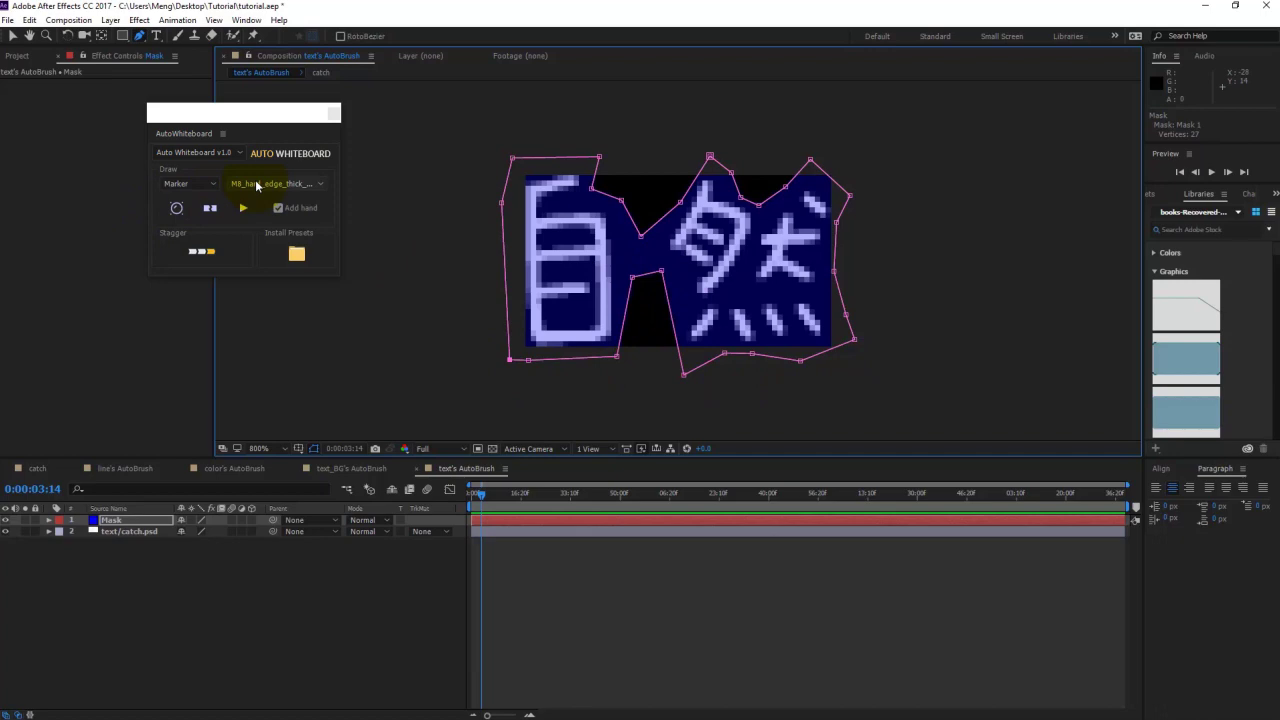
Step: Split the text layer by its mask, animate it with the Marker preset M3_hard_edge_thin_vertical and preview it
left_click(257, 186)
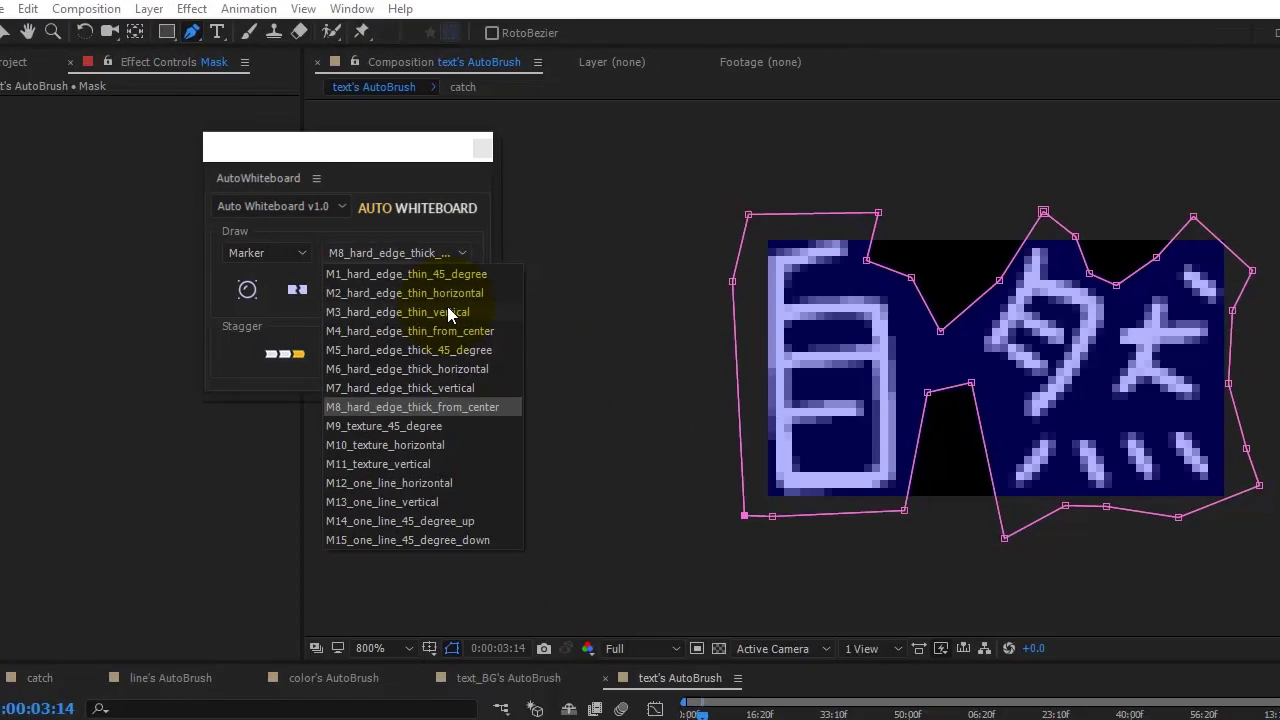
left_click(447, 312)
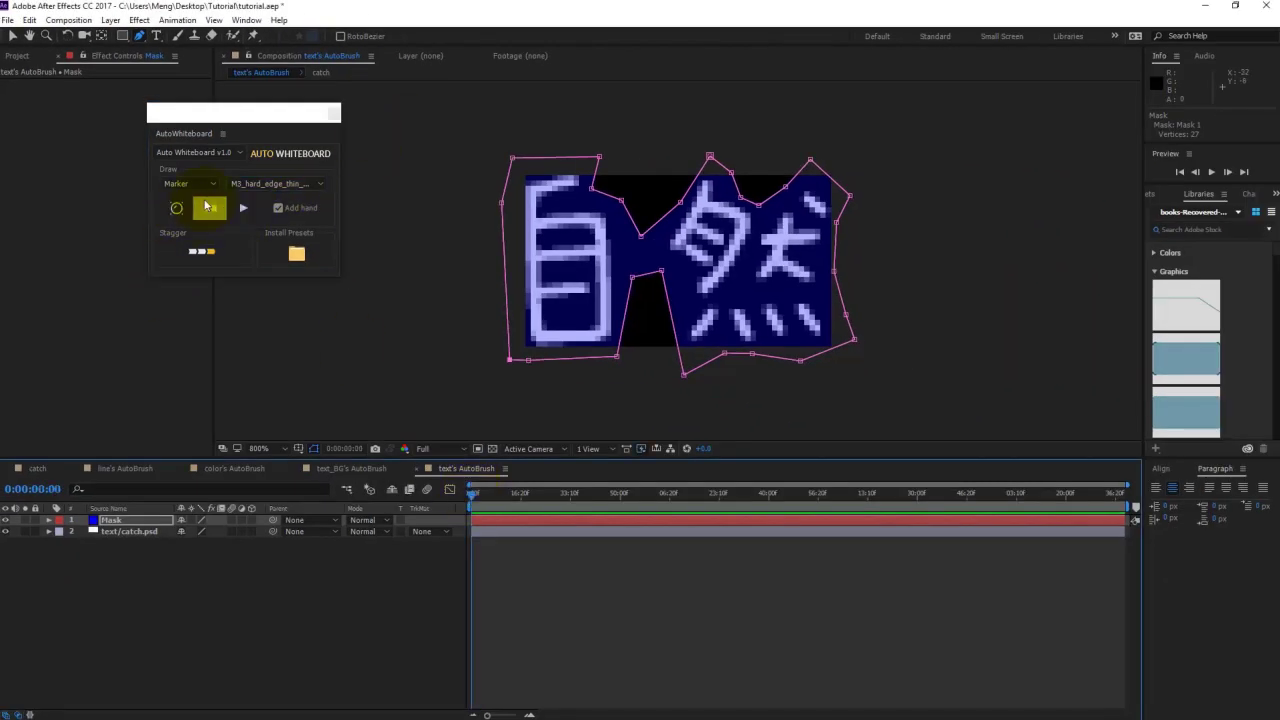
left_click(210, 208)
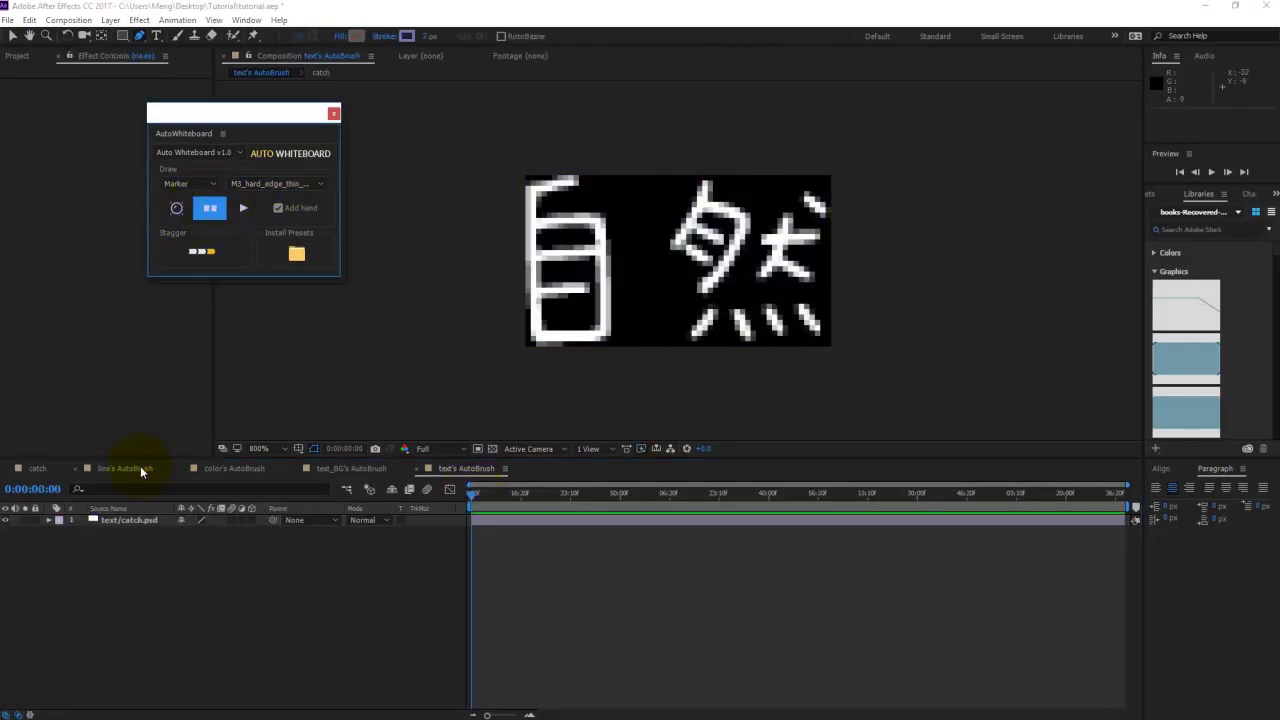
left_click(243, 216)
key("space")
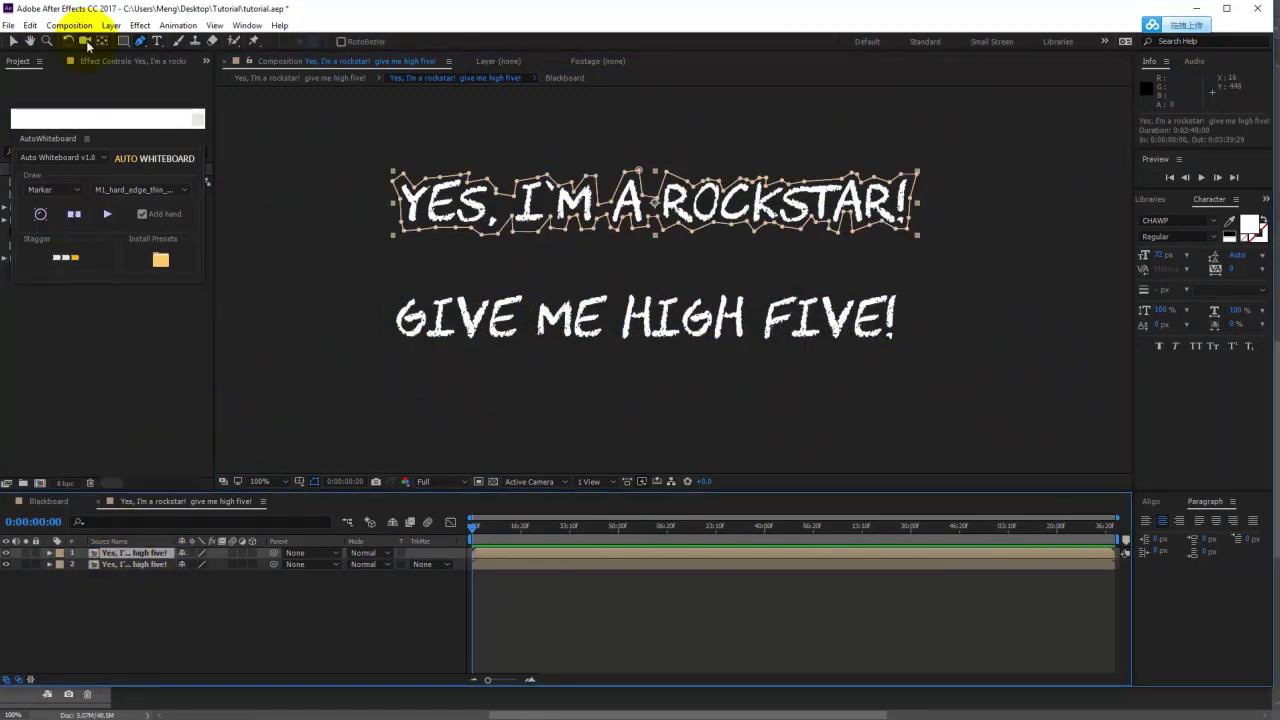
Step: Animate the masked "Yes, I'm a rockstar! give me high five!" text with the Chalk preset C3_thin_vertical
left_click(138, 189)
left_click(54, 189)
left_click(62, 216)
left_click(138, 190)
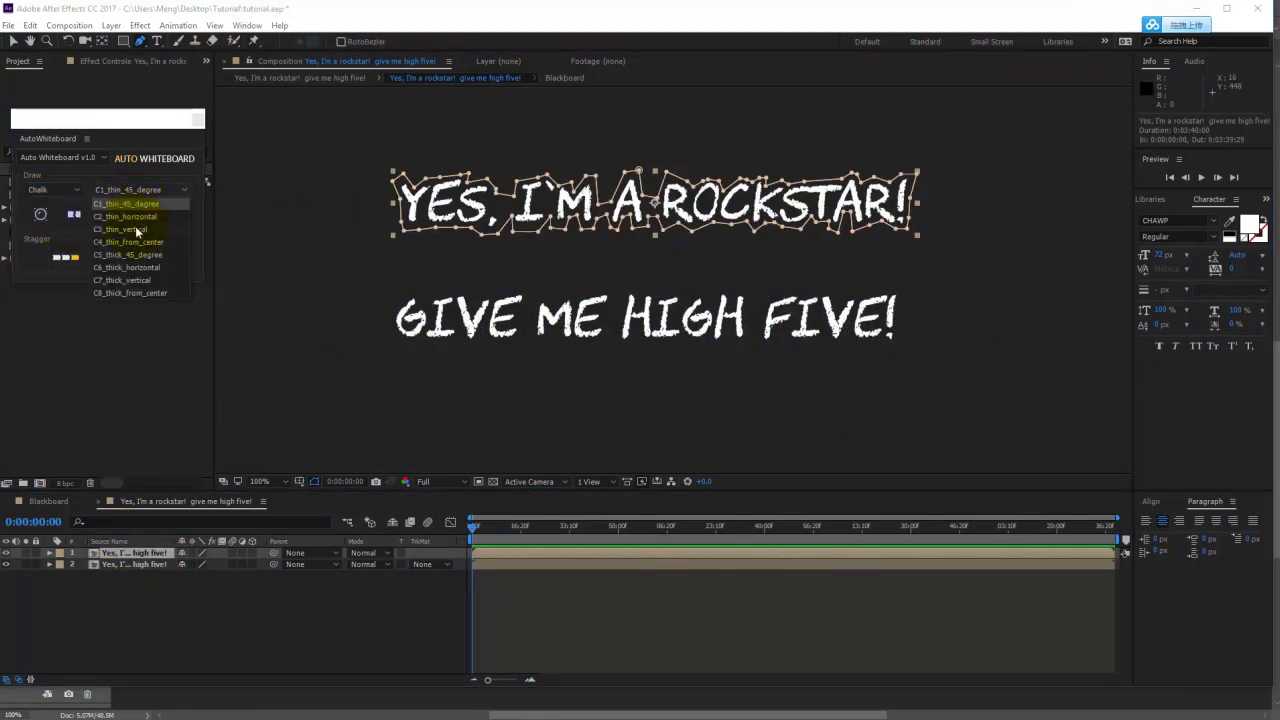
left_click(137, 230)
left_click(105, 217)
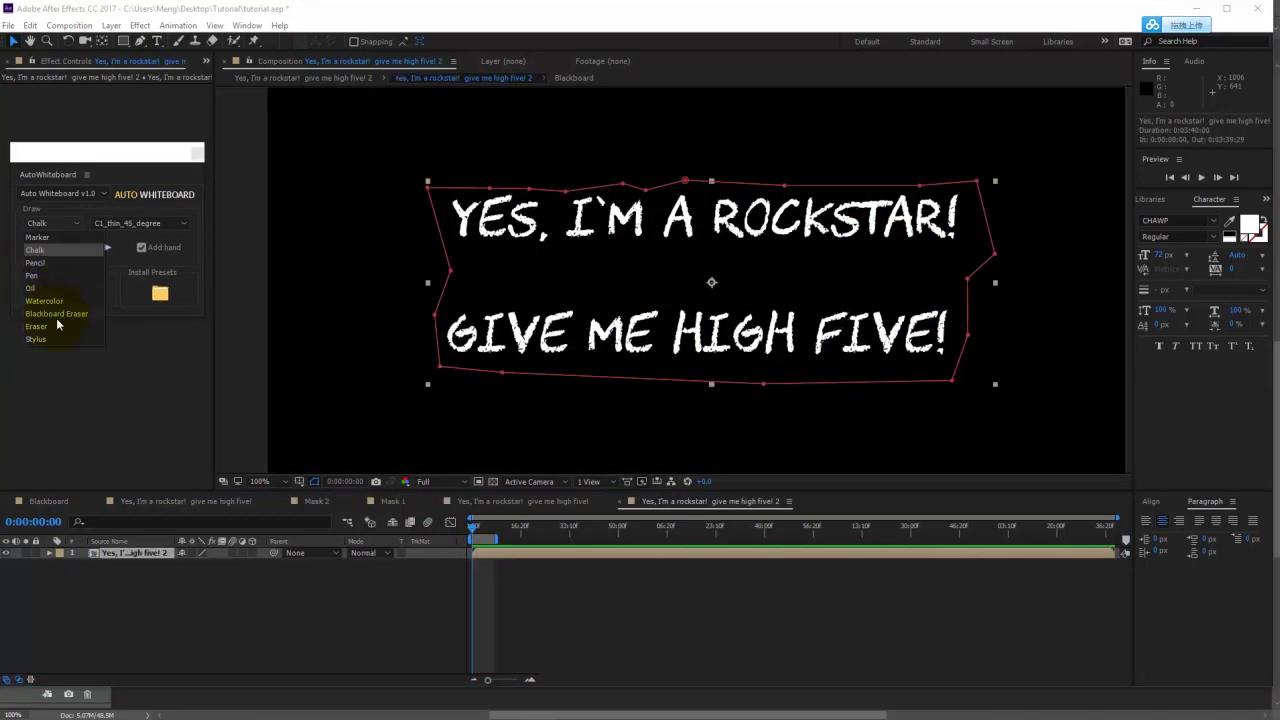
Step: Animate the erasing of the masked blackboard text with the Blackboard Eraser preset BE1_hard_edge_45_degree
left_click(56, 314)
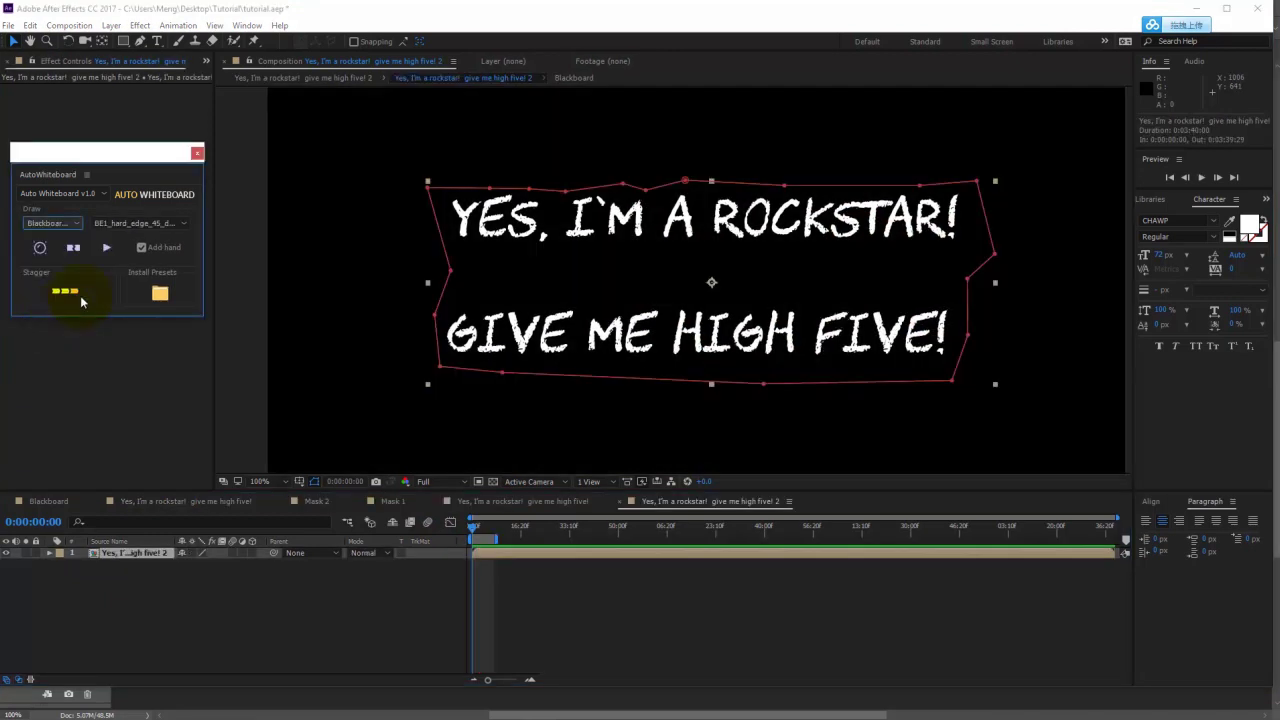
left_click(135, 224)
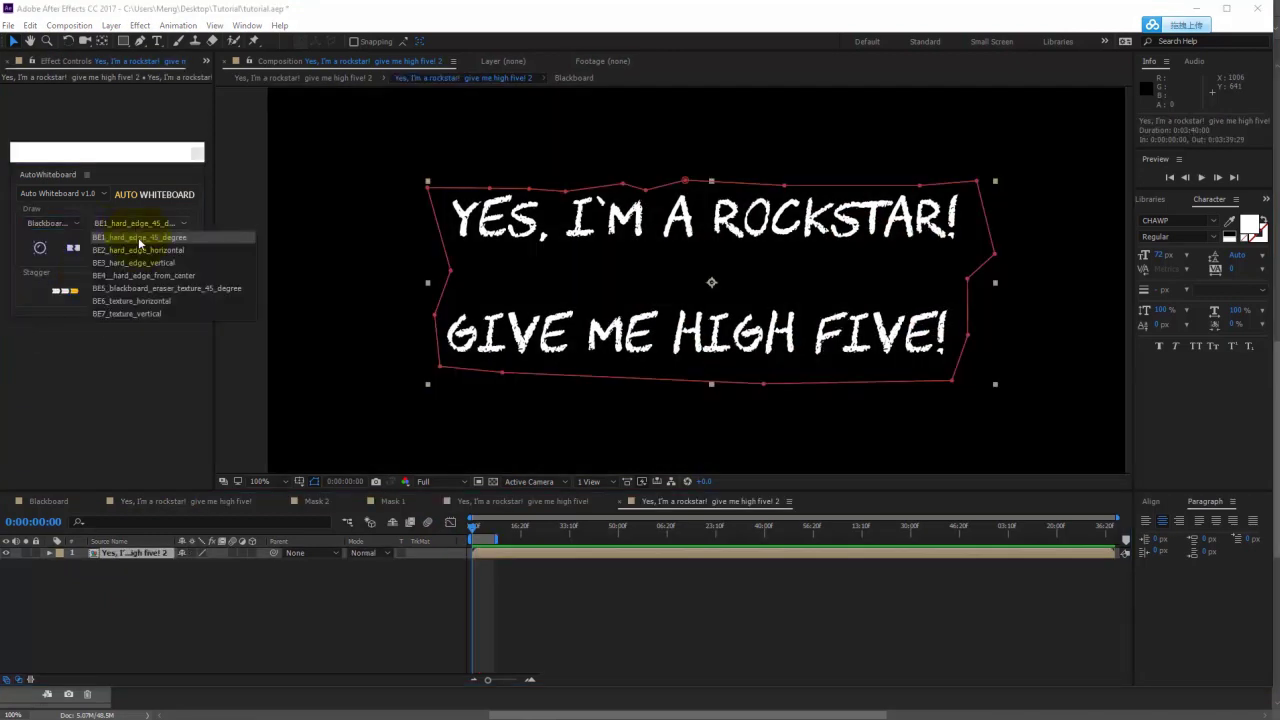
left_click(139, 243)
left_click(106, 247)
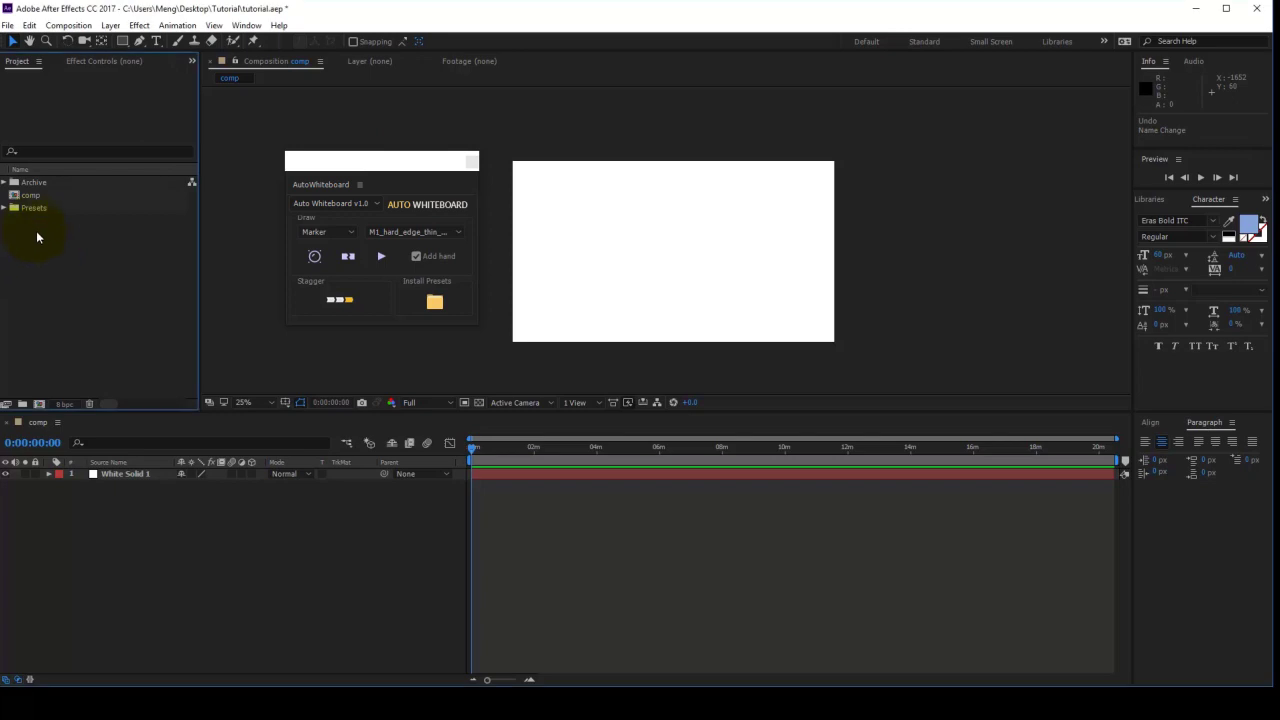
Step: Add the A.png and B.png hand images from the Footage folder inside Presets to the comp composition
left_click(12, 209)
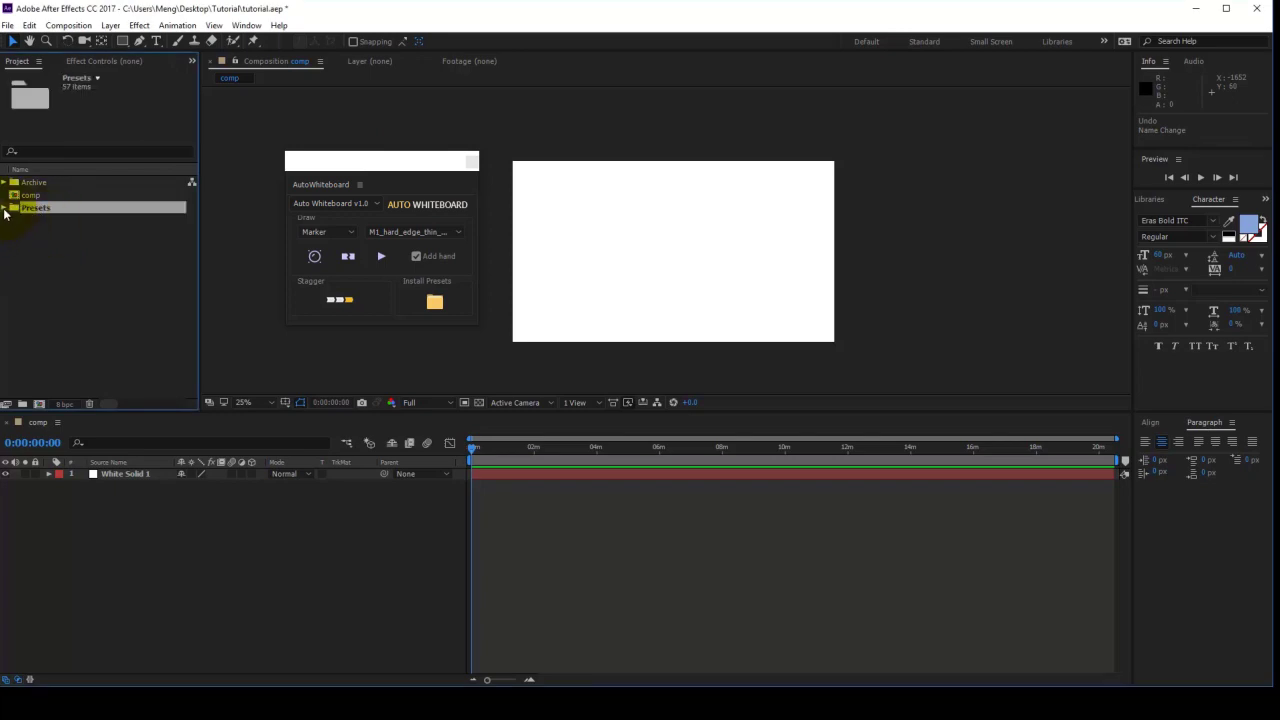
left_click(4, 208)
left_click(66, 247)
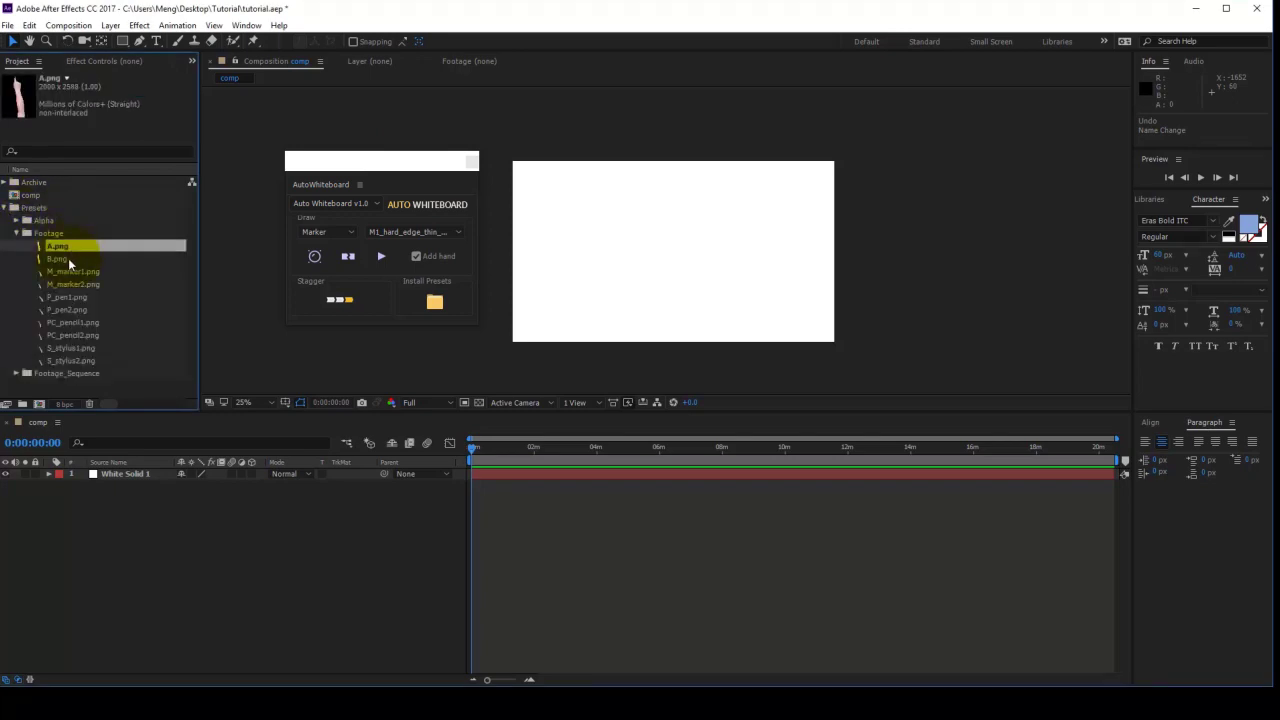
left_click(68, 258, "shift")
left_click_drag(76, 255, 791, 288)
Step: Arrange the A.png and B.png hands side by side over the white background
left_click(754, 264)
left_click(117, 485)
left_click_drag(569, 236, 507, 299)
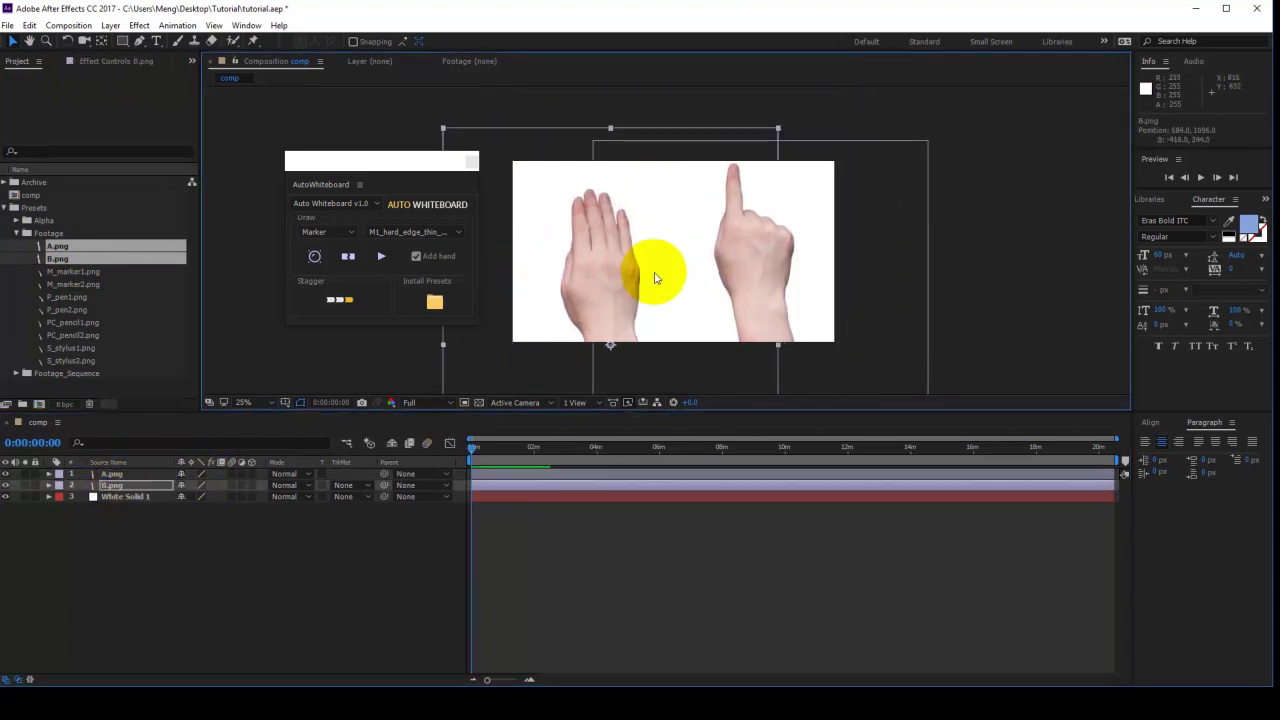
left_click_drag(675, 276, 637, 272)
left_click_drag(795, 253, 802, 286)
Step: Flip the B.png hand with a negative Scale value and reposition it in the composition
left_click(125, 485)
key("s")
left_click(199, 496)
type("-")
left_click(200, 543)
left_click_drag(626, 278, 612, 279)
left_click_drag(527, 285, 536, 284)
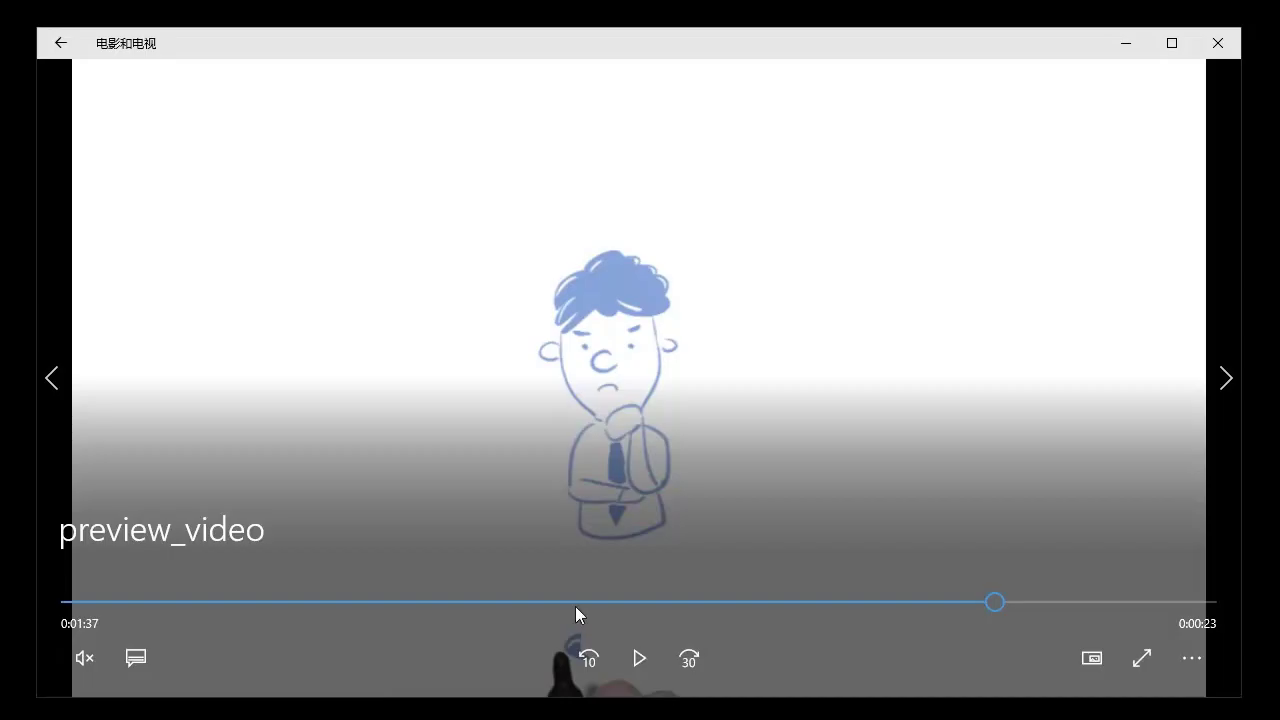
Step: Play preview_video in the video player to view the hand pushing artwork into the scene
left_click(634, 657)
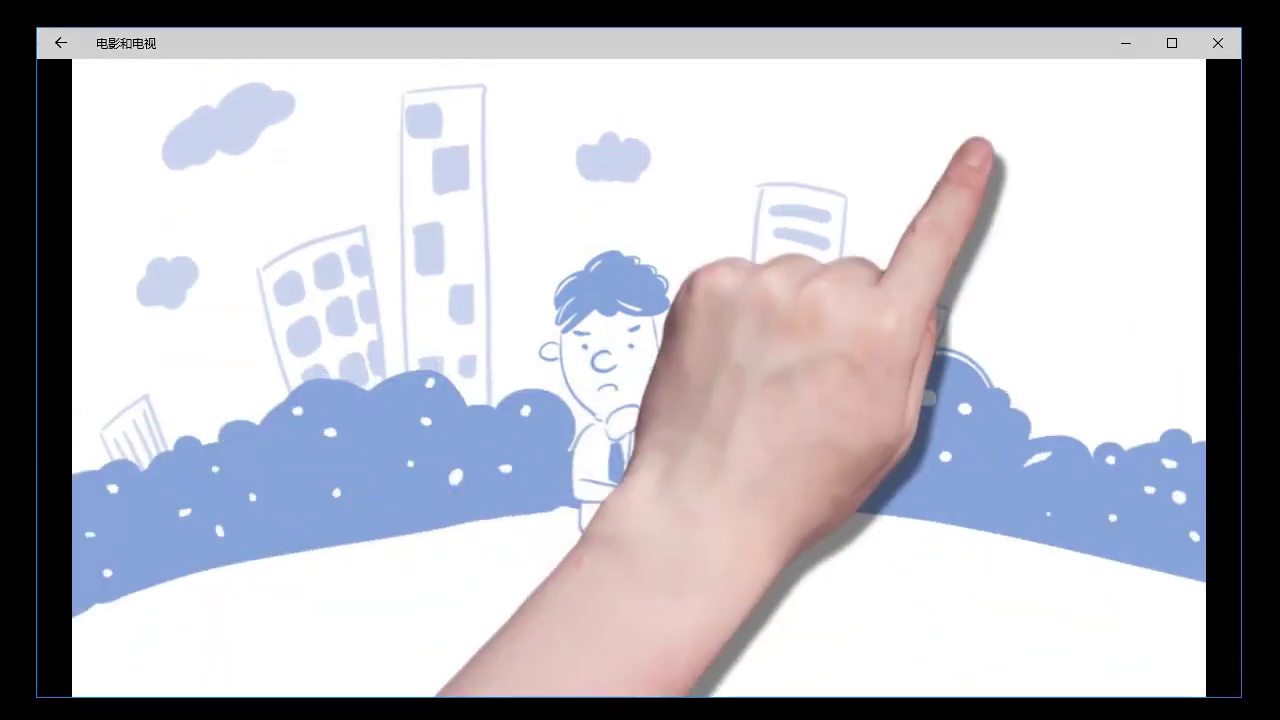